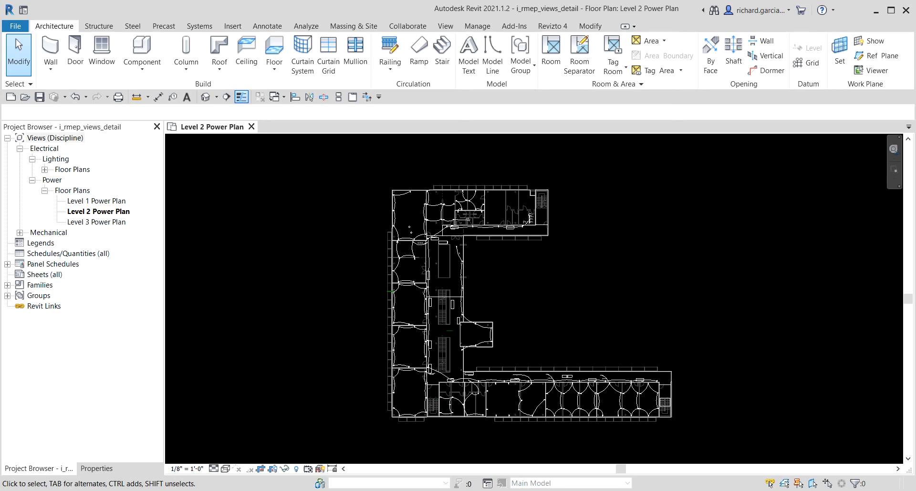
Step: Draw a vertical Detail View section line alongside equipment T-2, LP-2, PP-2 and EP-2 in the Level 2 Power Plan
{"action": "left_click", "coordinate": [115, 213]}
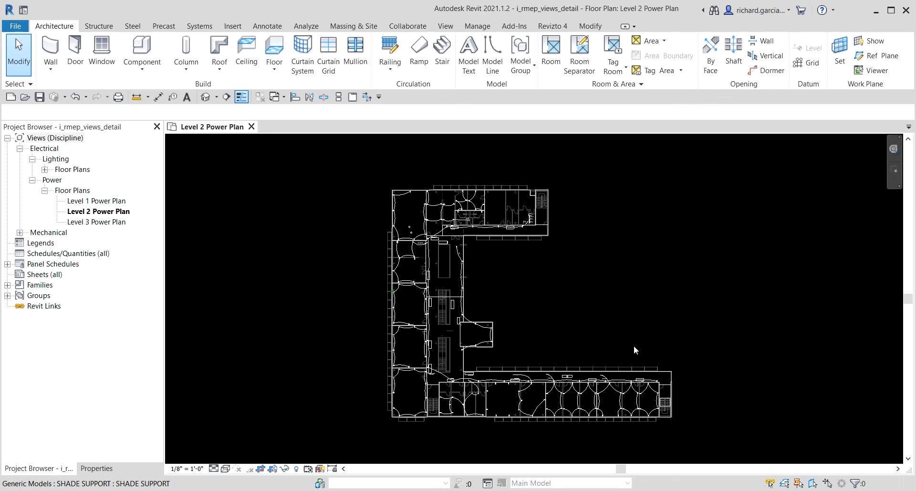
{"action": "scroll", "coordinate": [525, 193], "scroll_direction": "up", "scroll_amount": 1}
{"action": "scroll", "coordinate": [525, 194], "scroll_direction": "up", "scroll_amount": 5}
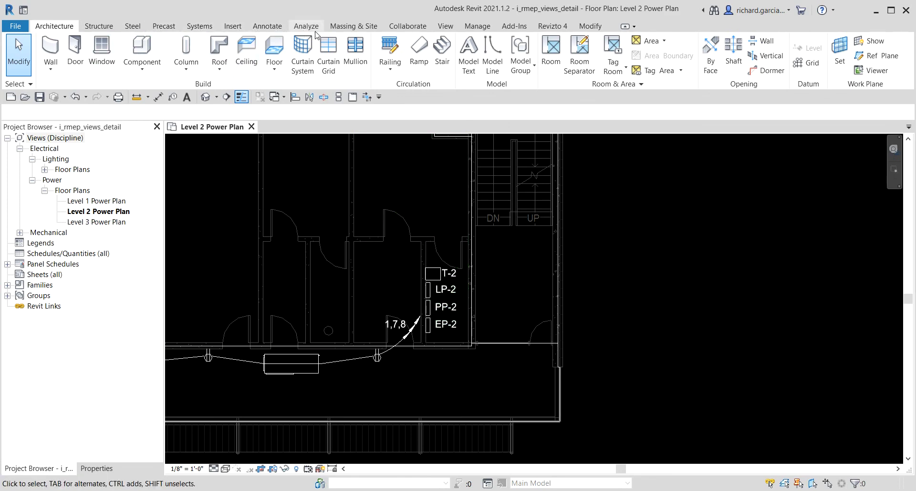
{"action": "left_click", "coordinate": [228, 98]}
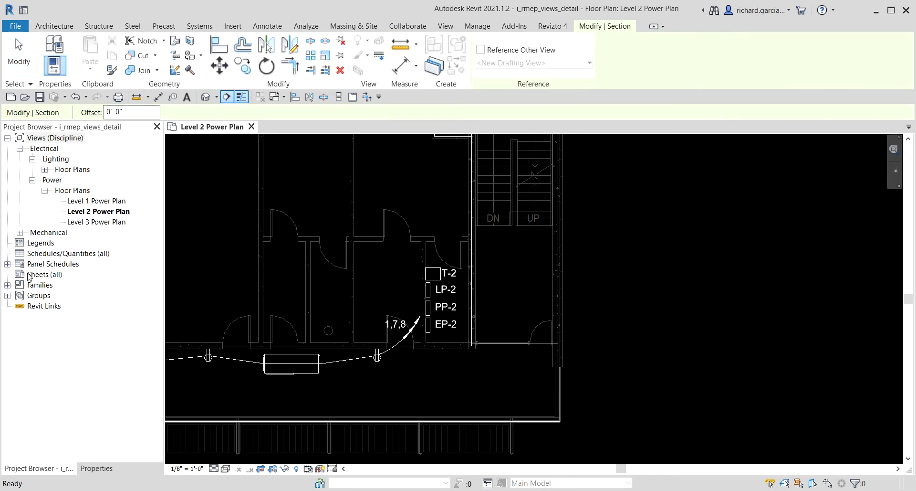
{"action": "left_click", "coordinate": [96, 467]}
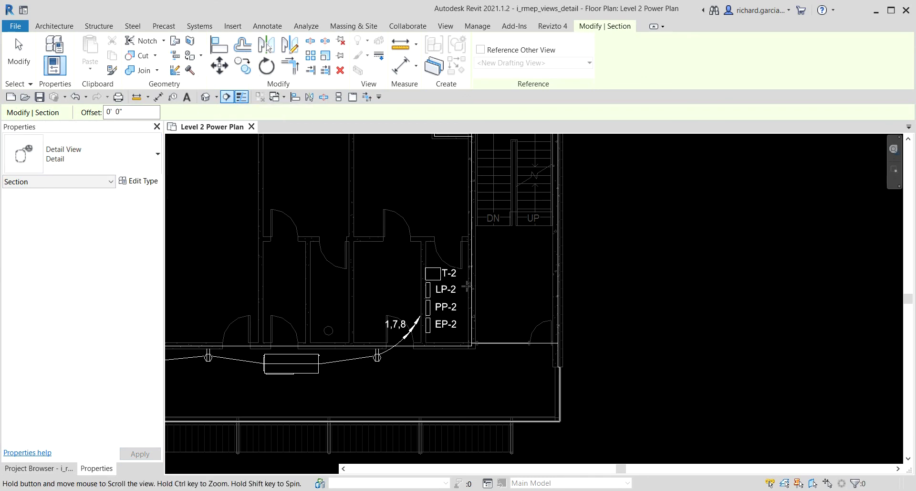
{"action": "scroll", "coordinate": [466, 292], "scroll_direction": "up", "scroll_amount": 1}
{"action": "left_click", "coordinate": [446, 210]}
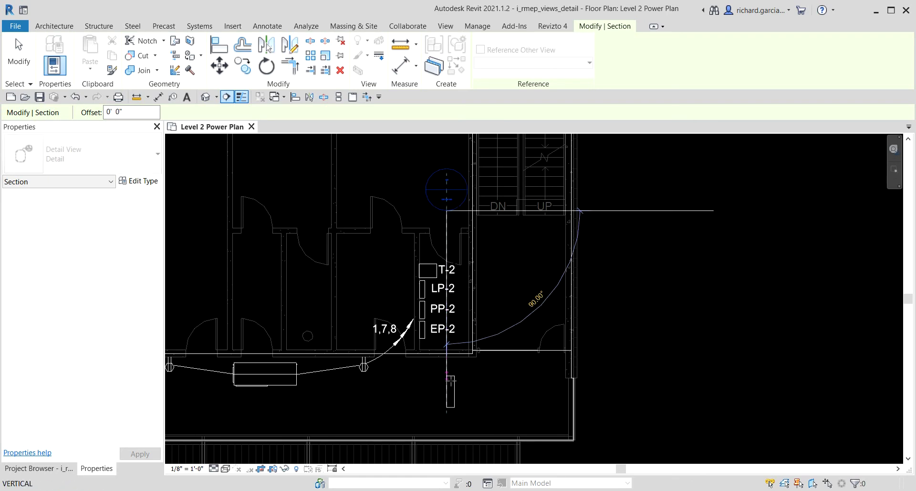
{"action": "left_click", "coordinate": [451, 400]}
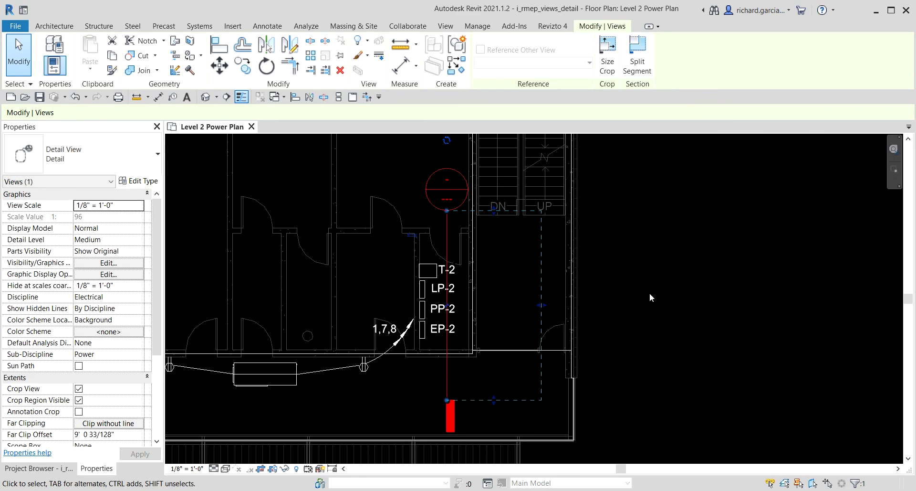
Step: Flip the section to look toward the panels and shorten its far clip depth to about 6' 0 207/256"
{"action": "left_click", "coordinate": [412, 237]}
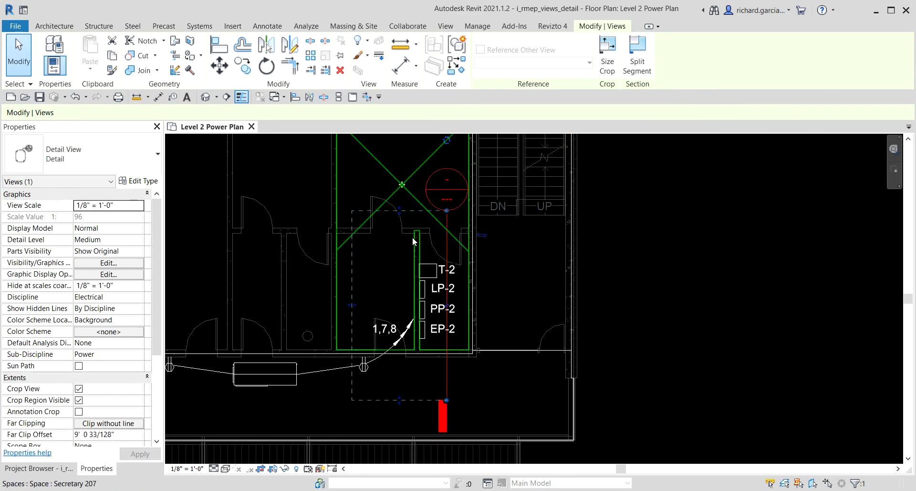
{"action": "left_click_drag", "start_coordinate": [353, 305], "coordinate": [387, 307]}
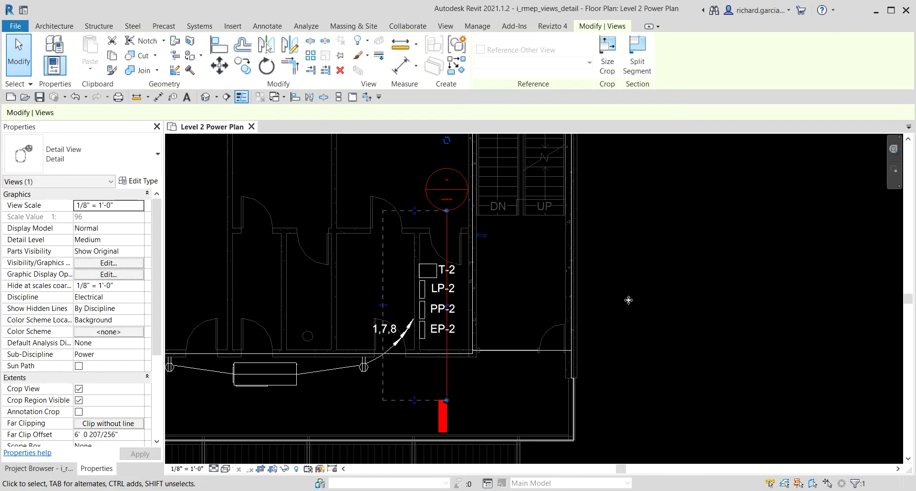
{"action": "left_click", "coordinate": [676, 270]}
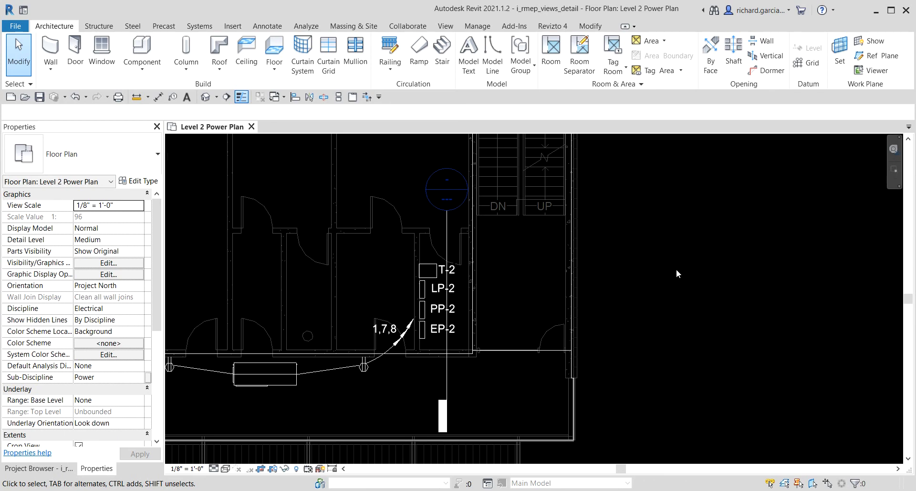
Step: Open the detail view that belongs to the new section line
{"action": "left_click", "coordinate": [447, 233]}
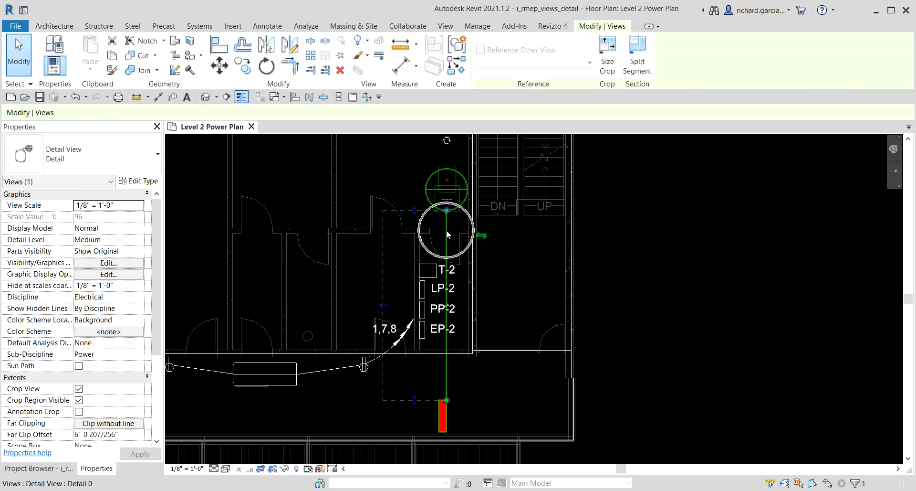
{"action": "right_click", "coordinate": [500, 208]}
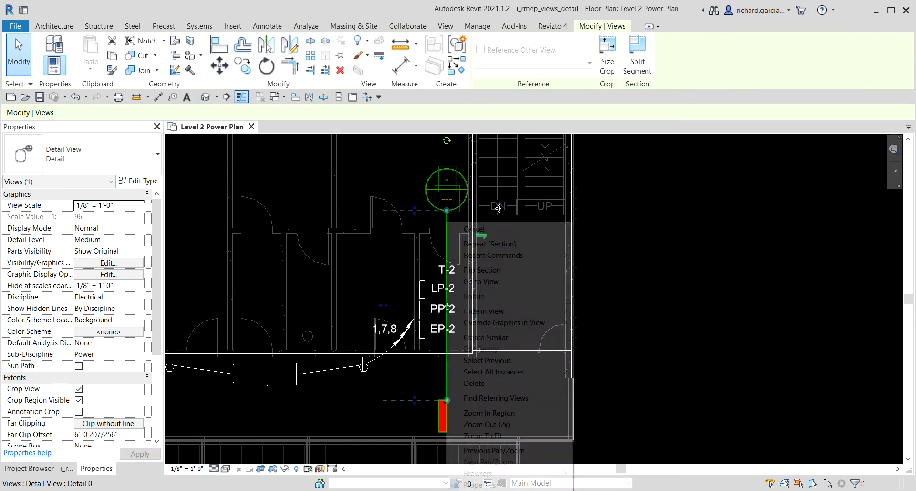
{"action": "left_click", "coordinate": [494, 282]}
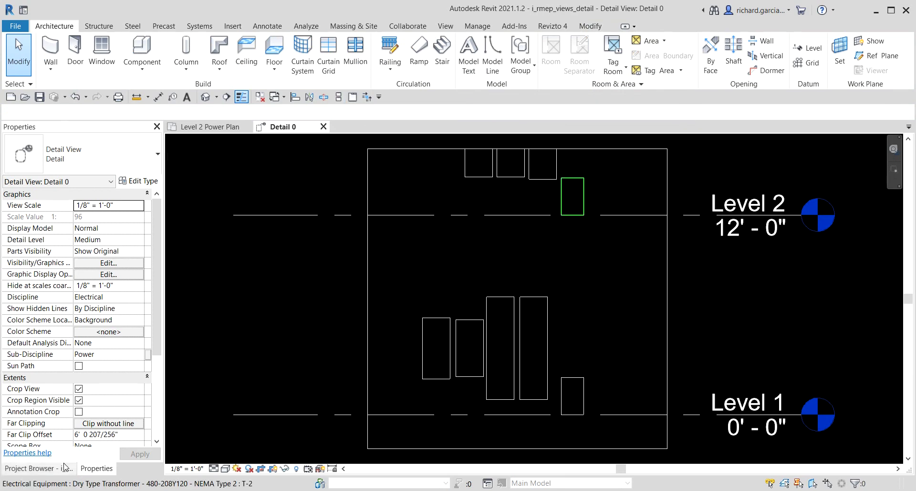
Step: Rename the detail view Detail 0 as Electrical Riser Diagram
{"action": "left_click", "coordinate": [53, 474]}
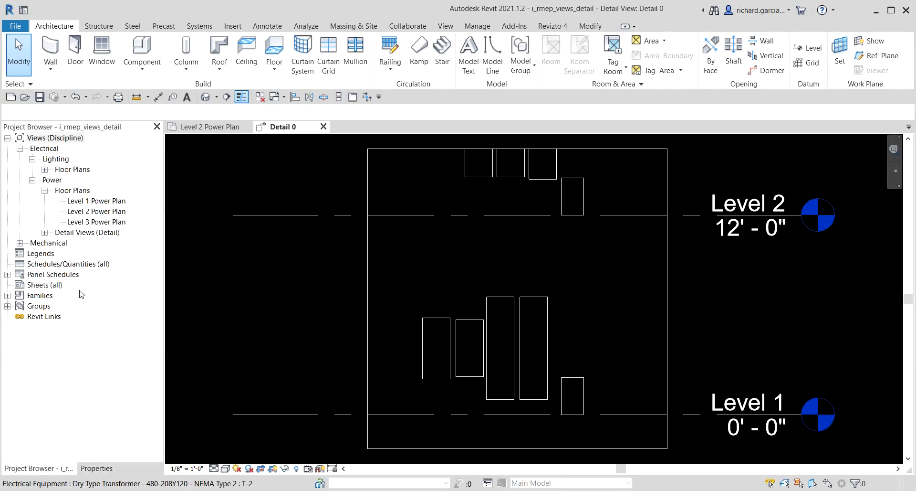
{"action": "left_click", "coordinate": [44, 232]}
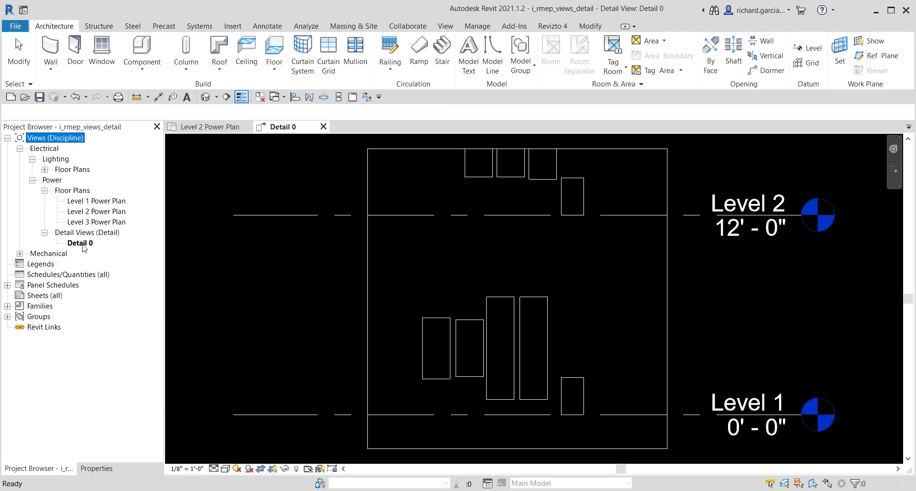
{"action": "right_click", "coordinate": [84, 245]}
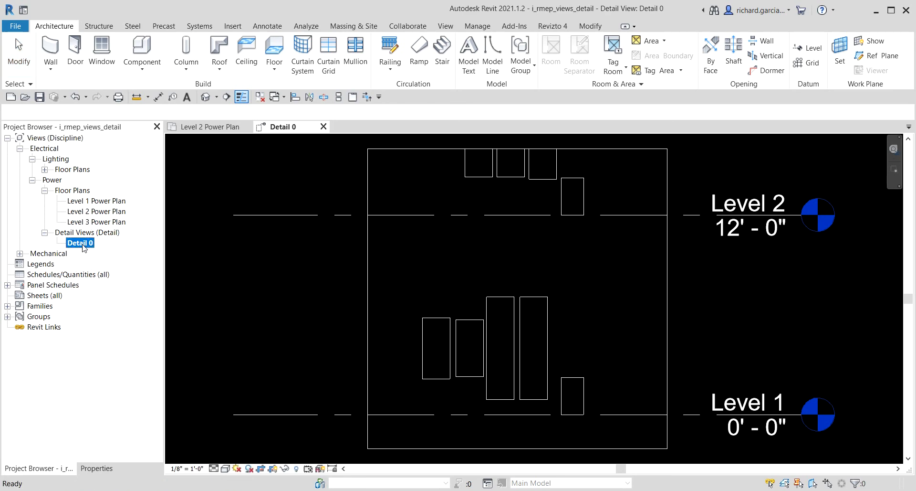
{"action": "left_click", "coordinate": [114, 395]}
{"action": "type", "text": "Electrical R"}
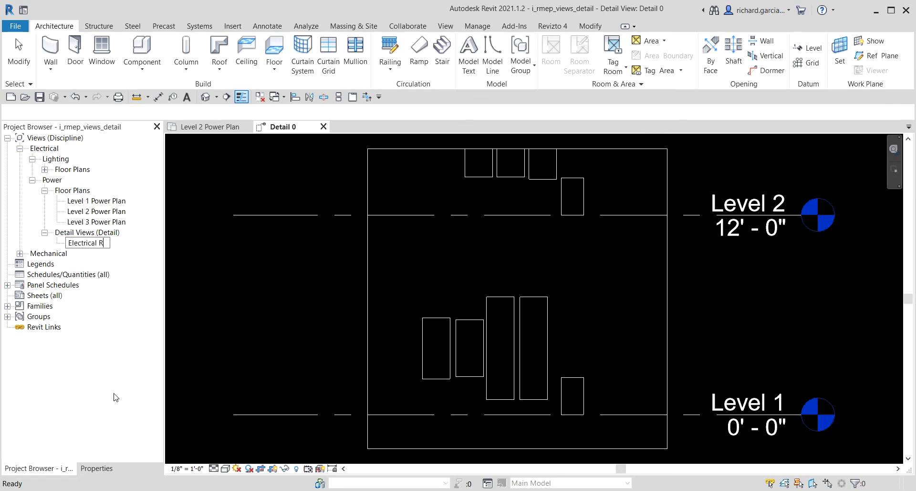
{"action": "type", "text": "iser Diagram"}
{"action": "key", "text": "Return"}
{"action": "left_click", "coordinate": [298, 285]}
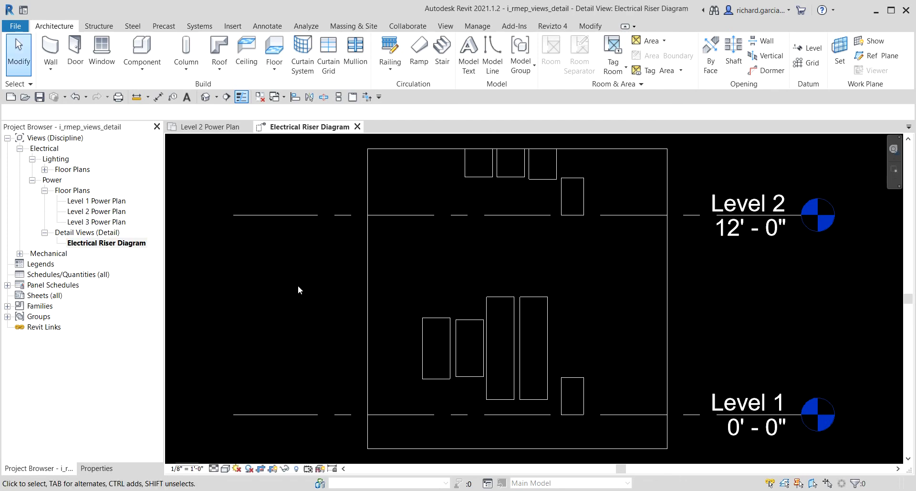
Step: Extend the upper edge of the detail view's crop region above the Level 2 panels
{"action": "scroll", "coordinate": [299, 287], "scroll_direction": "down", "scroll_amount": 3}
{"action": "middle_click_drag", "start_coordinate": [299, 287], "coordinate": [412, 322]}
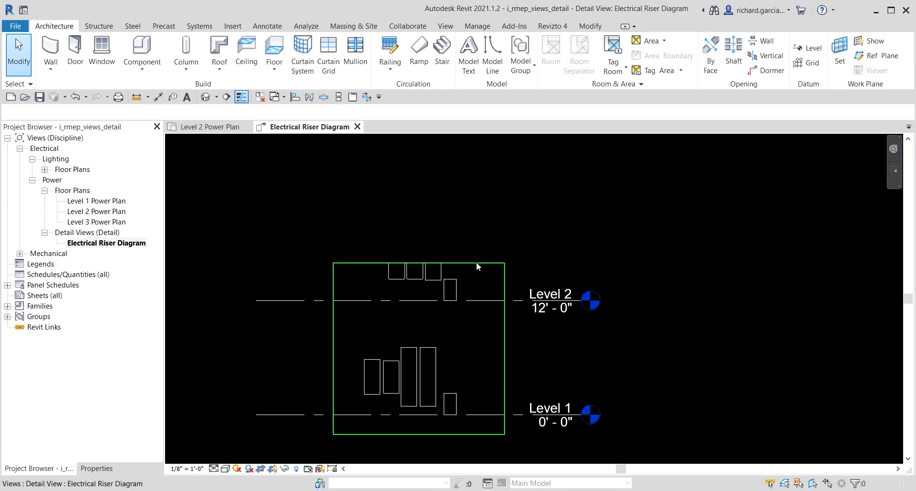
{"action": "left_click", "coordinate": [440, 266]}
{"action": "mouse_move", "coordinate": [419, 262]}
{"action": "left_mouse_down"}
{"action": "mouse_move", "coordinate": [425, 199]}
{"action": "mouse_move", "coordinate": [420, 232]}
{"action": "left_mouse_up"}
{"action": "left_click", "coordinate": [691, 232]}
{"action": "middle_click_drag", "start_coordinate": [610, 346], "coordinate": [658, 329]}
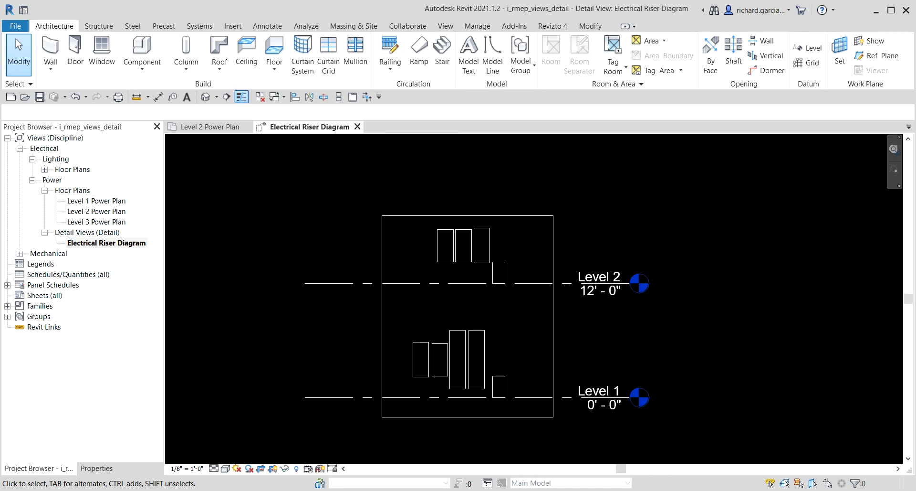
Step: Tag the Level 2 equipment EP-2, PP-2, LP-2 and T-2 by category with vertical tags and no leader
{"action": "scroll", "coordinate": [523, 294], "scroll_direction": "up", "scroll_amount": 2}
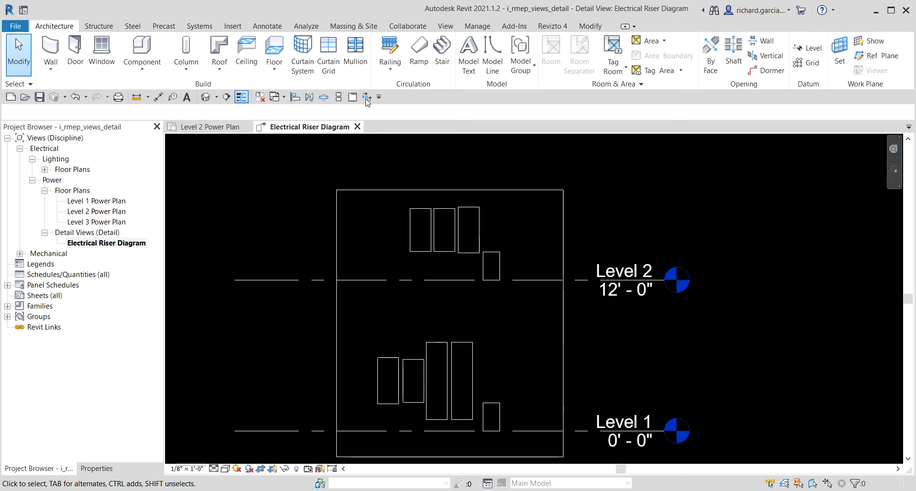
{"action": "left_click", "coordinate": [173, 98]}
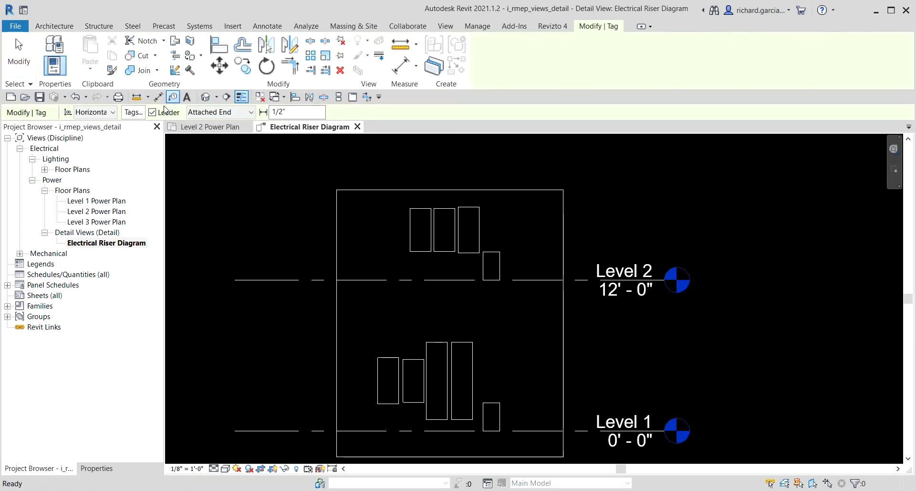
{"action": "left_click", "coordinate": [153, 113]}
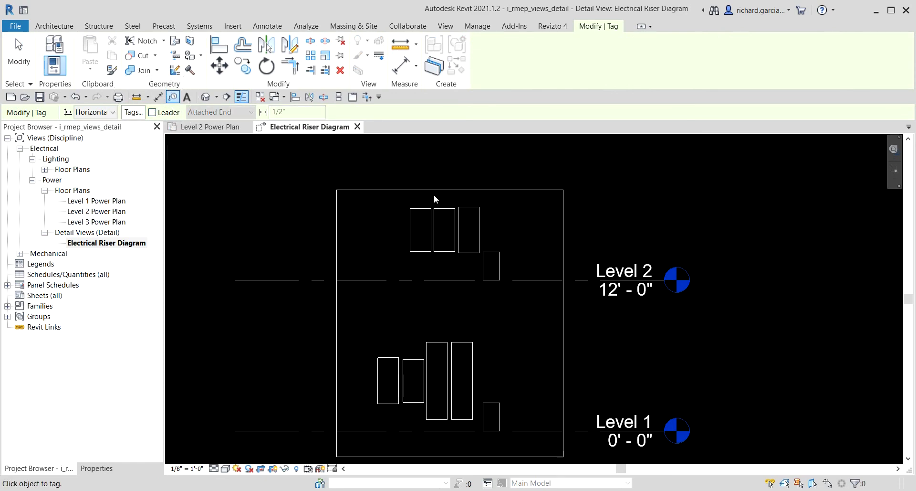
{"action": "scroll", "coordinate": [442, 198], "scroll_direction": "up", "scroll_amount": 4}
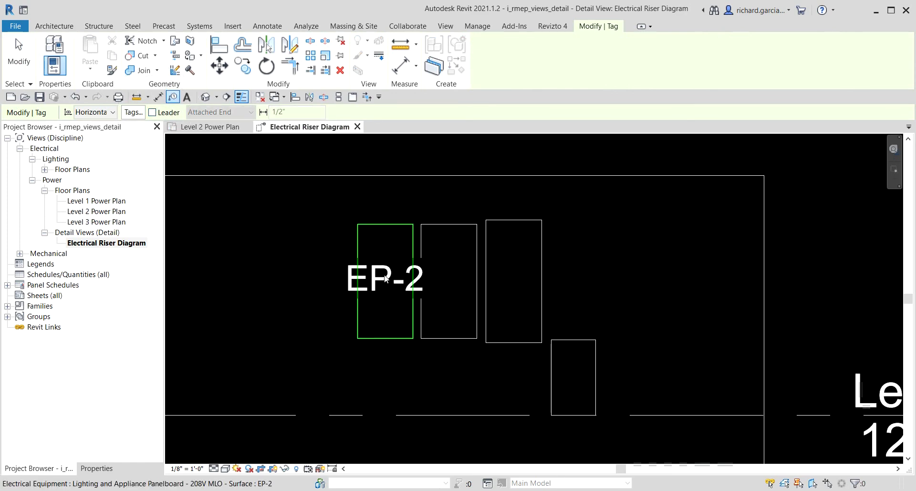
{"action": "left_click", "coordinate": [103, 113]}
{"action": "left_click", "coordinate": [98, 131]}
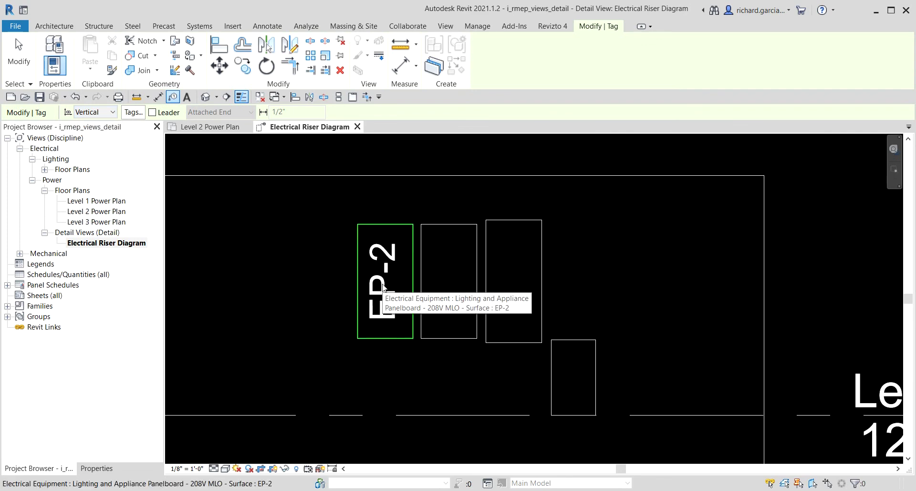
{"action": "left_click", "coordinate": [384, 286]}
{"action": "left_click", "coordinate": [435, 290]}
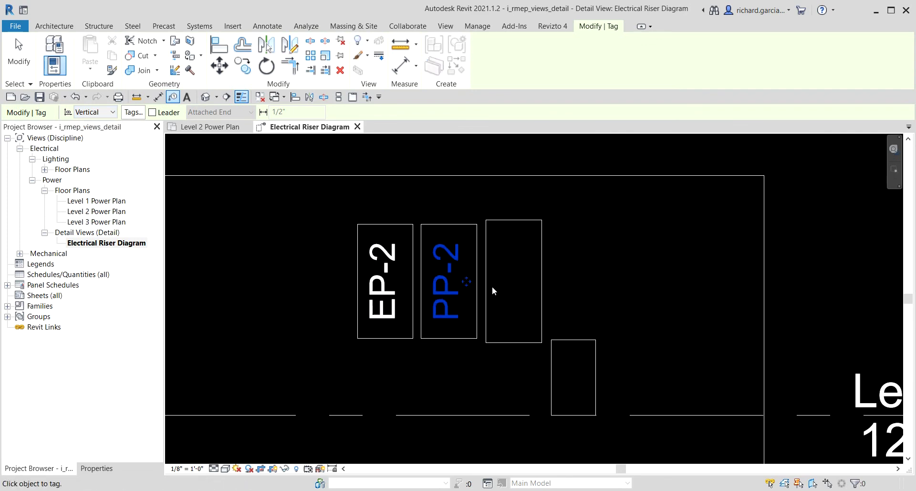
{"action": "left_click", "coordinate": [509, 284]}
{"action": "left_click", "coordinate": [570, 377]}
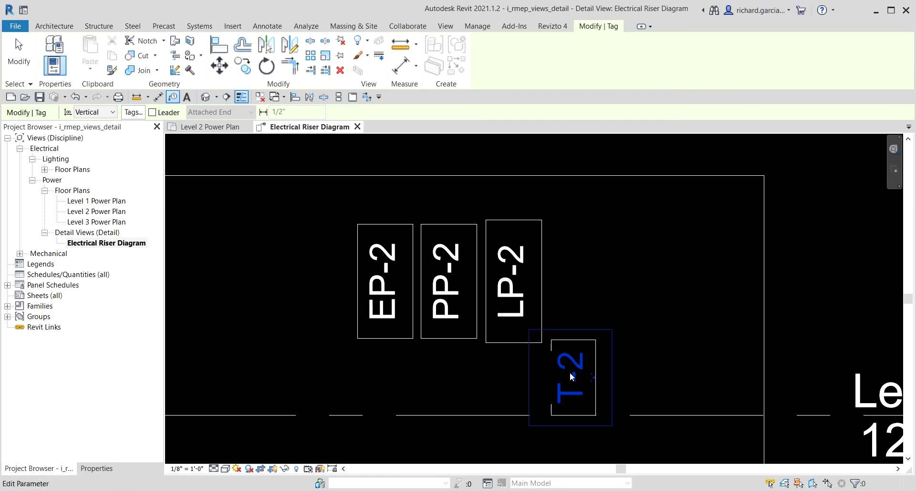
Step: Tag the Level 1 equipment LP-1, PP-1, EP-1B, EP-1A and T-1 with the same vertical tags
{"action": "scroll", "coordinate": [575, 365], "scroll_direction": "down", "scroll_amount": 3}
{"action": "middle_click_drag", "start_coordinate": [578, 363], "coordinate": [491, 112]}
{"action": "left_click", "coordinate": [364, 259]}
{"action": "left_click", "coordinate": [394, 265]}
{"action": "left_click", "coordinate": [421, 266]}
{"action": "left_click", "coordinate": [458, 265]}
{"action": "left_click", "coordinate": [504, 319]}
{"action": "scroll", "coordinate": [502, 319], "scroll_direction": "down", "scroll_amount": 2}
{"action": "middle_click_drag", "start_coordinate": [515, 208], "coordinate": [508, 308]}
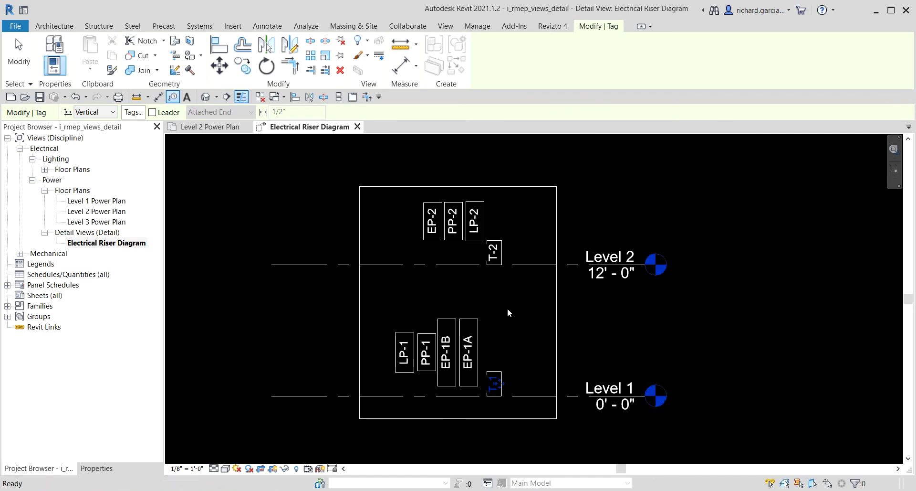
{"action": "left_click", "coordinate": [18, 60]}
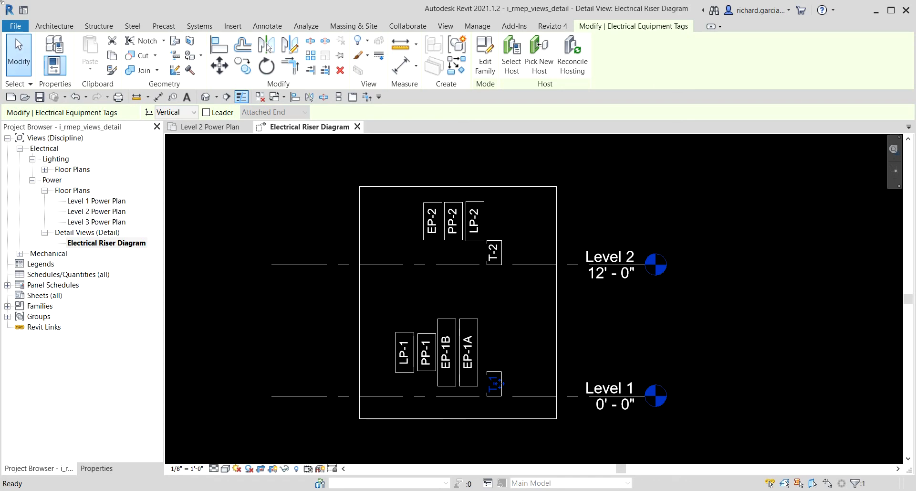
Step: Examine the Detail Line tool and its available line styles without drawing anything
{"action": "left_click", "coordinate": [267, 27]}
{"action": "left_click", "coordinate": [268, 27]}
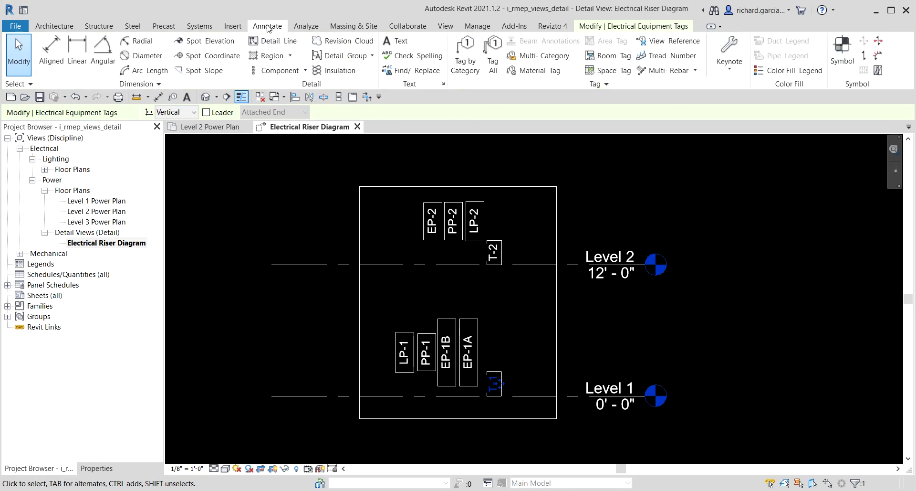
{"action": "key", "text": "ctrl"}
{"action": "key", "text": "ctrl"}
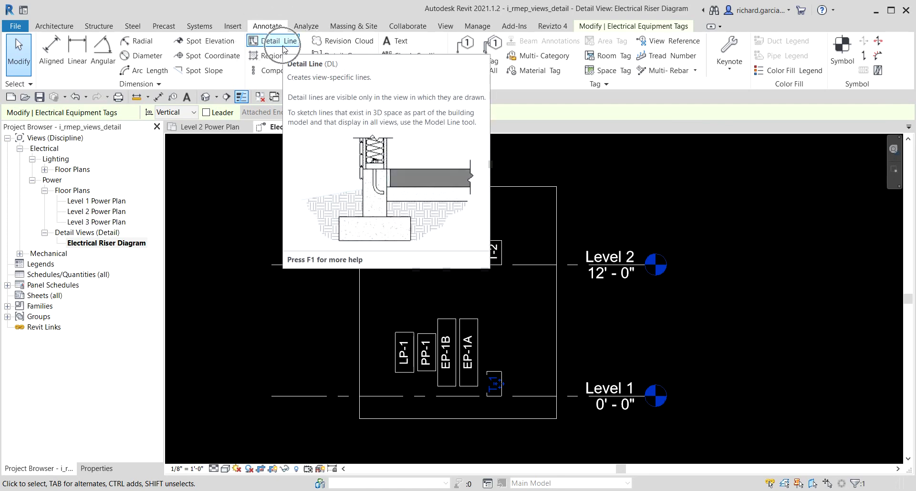
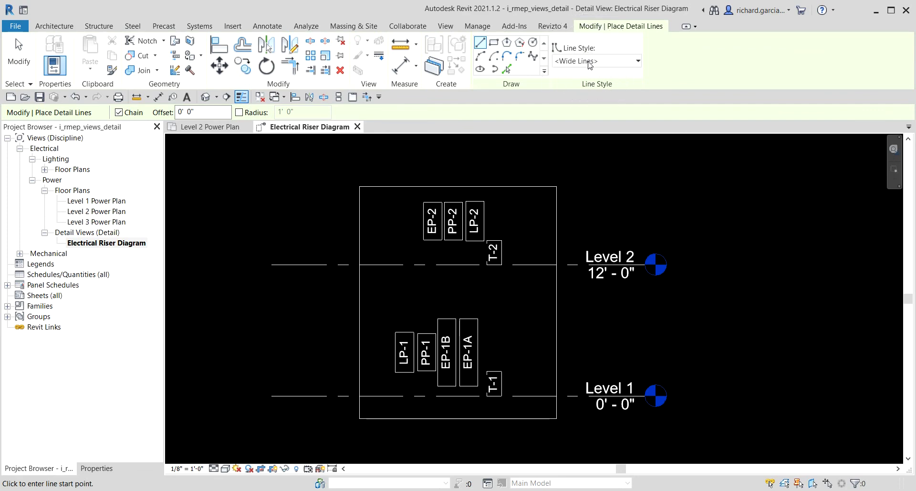
{"action": "left_click", "coordinate": [590, 61]}
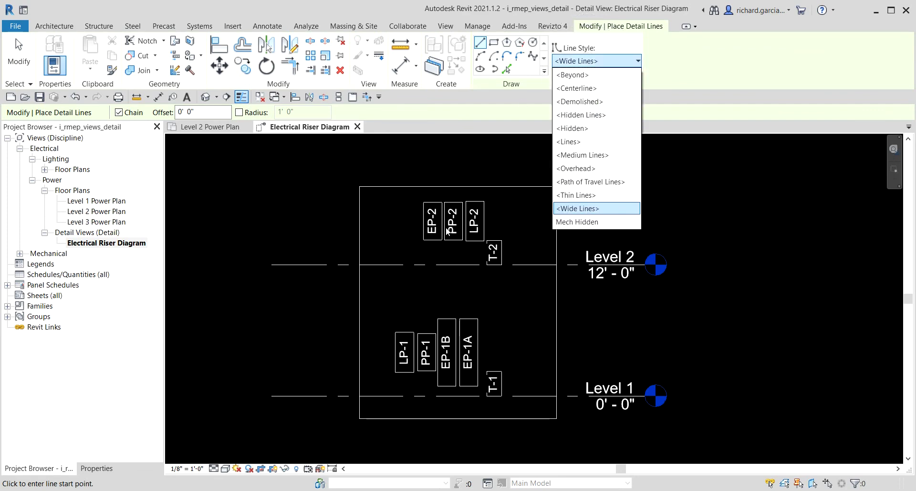
{"action": "left_click", "coordinate": [590, 61]}
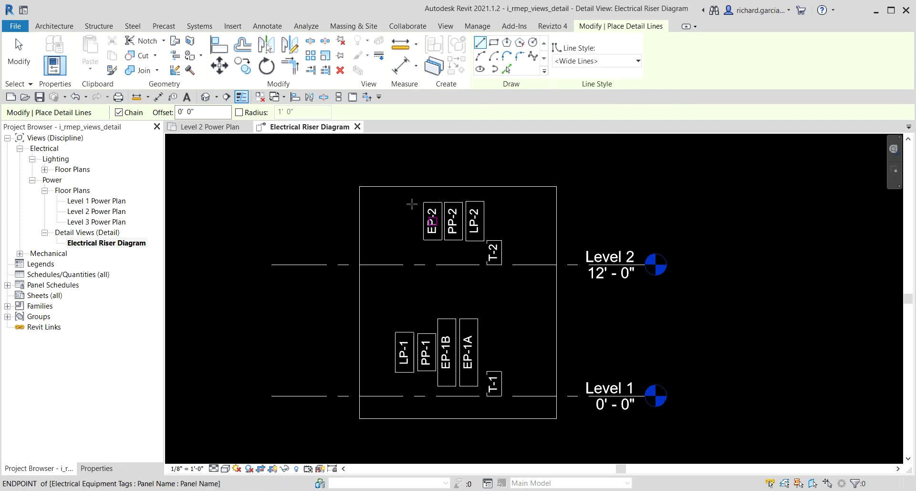
{"action": "scroll", "coordinate": [462, 194], "scroll_direction": "up", "scroll_amount": 2}
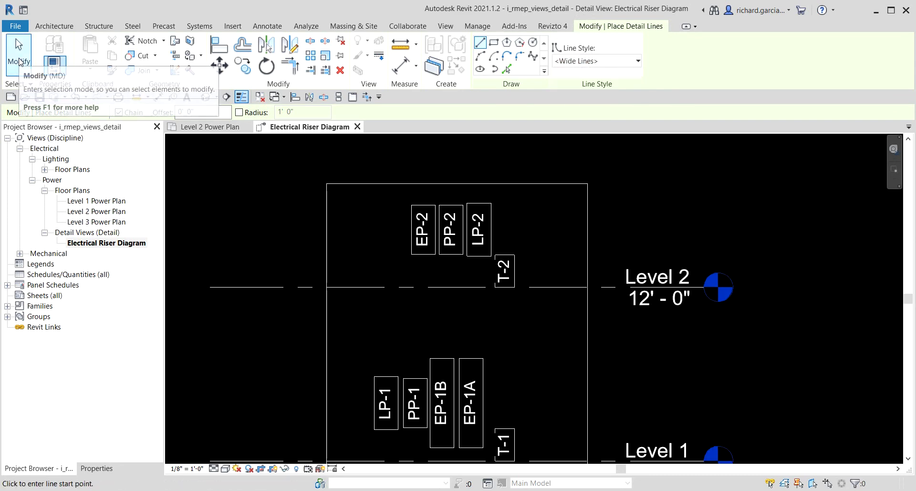
{"action": "key", "text": "Escape"}
{"action": "scroll", "coordinate": [389, 175], "scroll_direction": "down", "scroll_amount": 1}
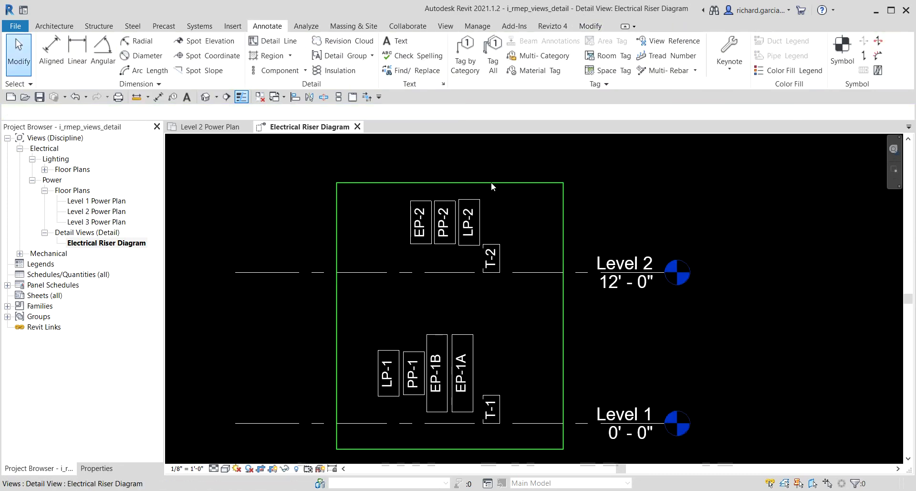
Step: Raise the crop region's upper edge further to leave room for wiring lines above EP-2, PP-2 and LP-2
{"action": "left_click", "coordinate": [491, 181]}
{"action": "scroll", "coordinate": [491, 184], "scroll_direction": "down", "scroll_amount": 1}
{"action": "middle_click_drag", "start_coordinate": [460, 242], "coordinate": [446, 260]}
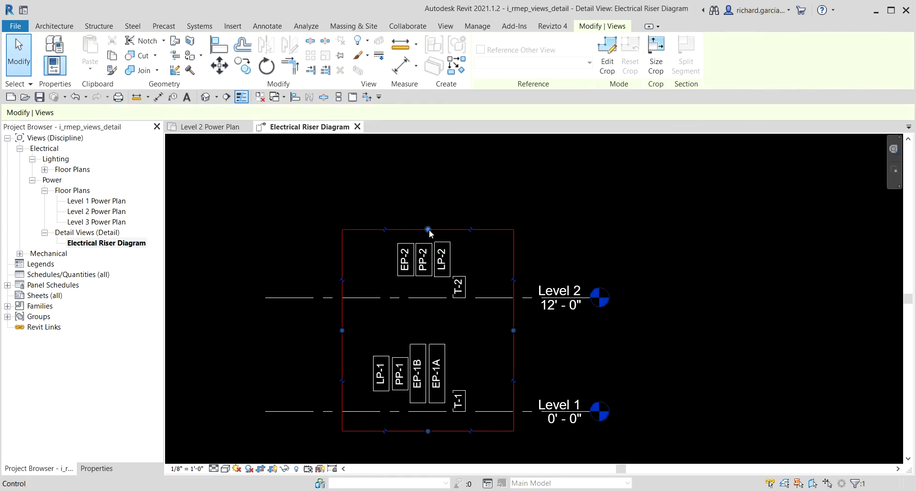
{"action": "mouse_move", "coordinate": [428, 229]}
{"action": "left_mouse_down"}
{"action": "mouse_move", "coordinate": [428, 183]}
{"action": "mouse_move", "coordinate": [427, 203]}
{"action": "left_mouse_up"}
{"action": "left_click", "coordinate": [634, 250]}
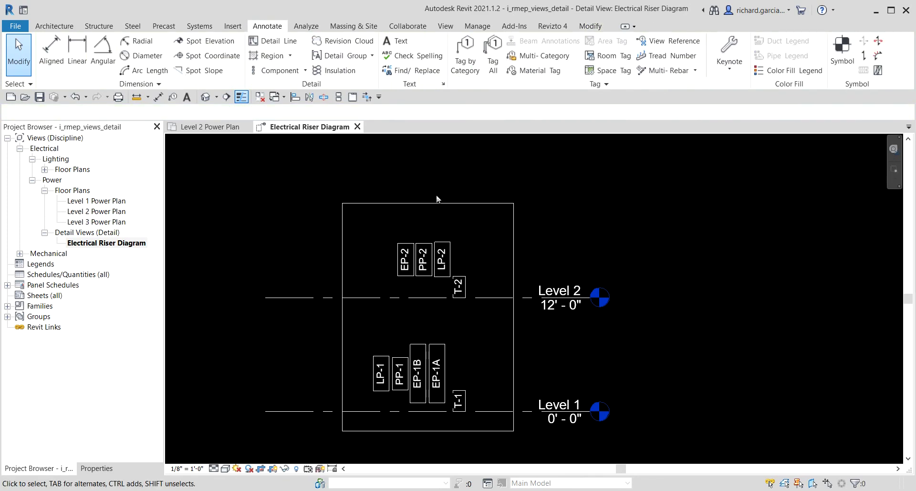
Step: Draw Wide Lines detail lines from EP-2's top midpoint, about 2'-3" up and about 4'-3" horizontally over the Level 2 panels
{"action": "left_click", "coordinate": [272, 40]}
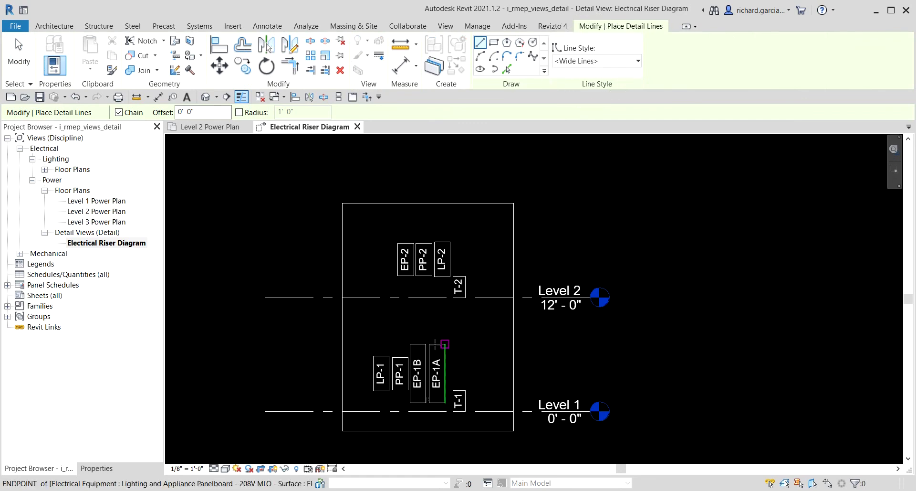
{"action": "scroll", "coordinate": [425, 266], "scroll_direction": "up", "scroll_amount": 5}
{"action": "scroll", "coordinate": [580, 229], "scroll_direction": "down", "scroll_amount": 1}
{"action": "middle_click_drag", "start_coordinate": [580, 229], "coordinate": [505, 298]}
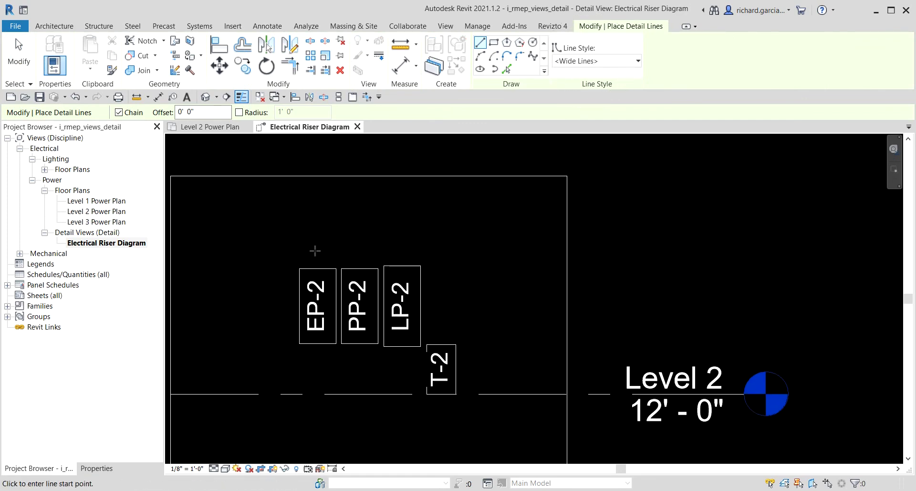
{"action": "left_click", "coordinate": [318, 268]}
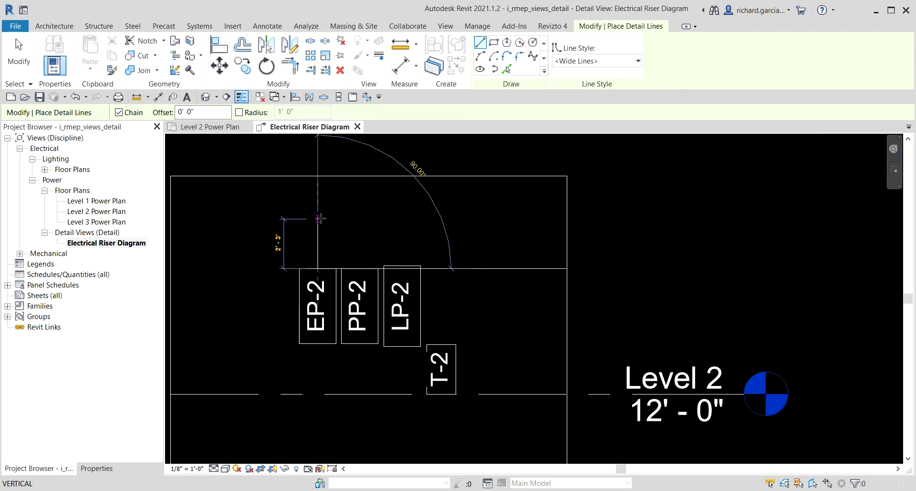
{"action": "left_click", "coordinate": [317, 216]}
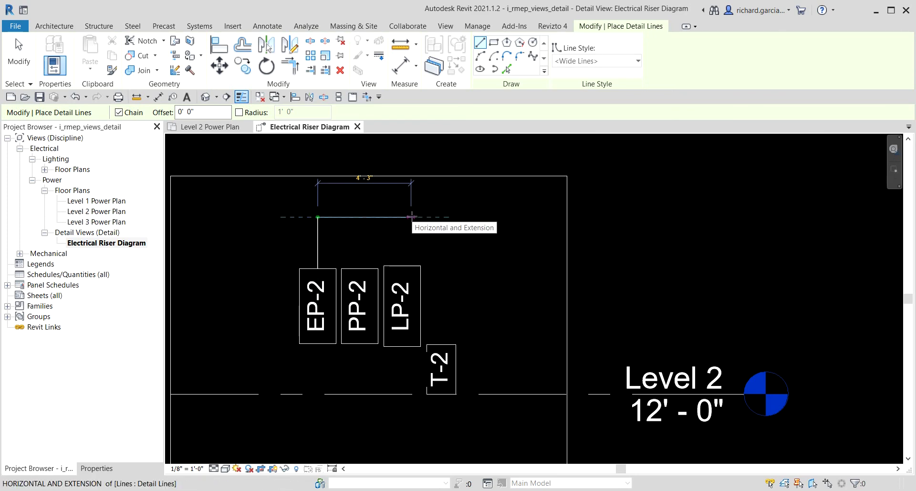
{"action": "left_click", "coordinate": [412, 217]}
{"action": "key", "text": "Escape"}
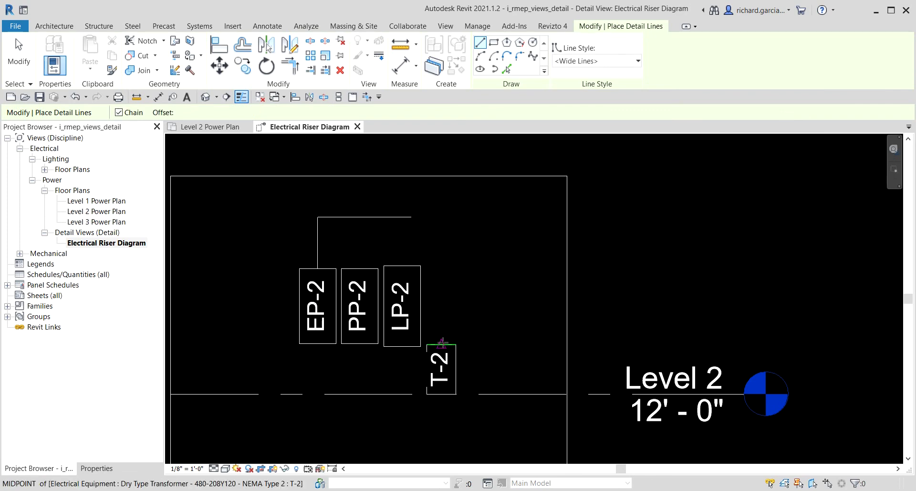
Step: Draw a vertical detail line up from T-2's top midpoint and trim it to a corner with EP-2's horizontal line
{"action": "left_click", "coordinate": [442, 344]}
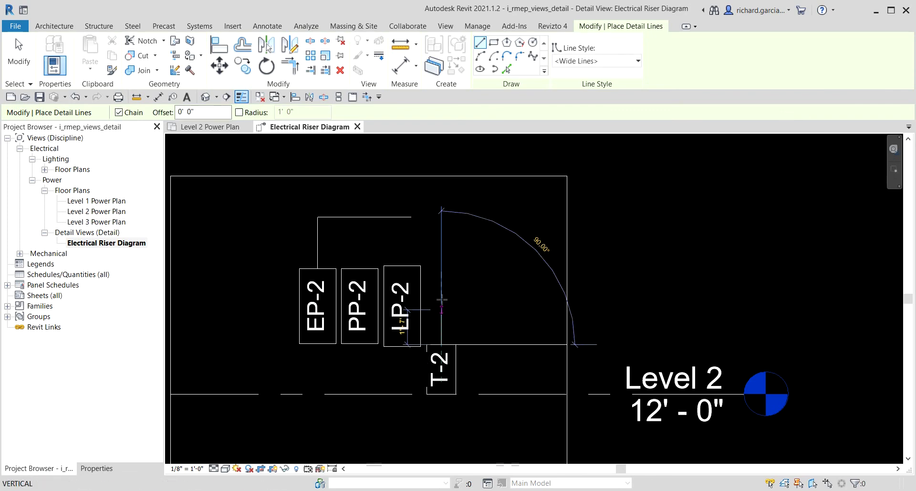
{"action": "left_click", "coordinate": [445, 242]}
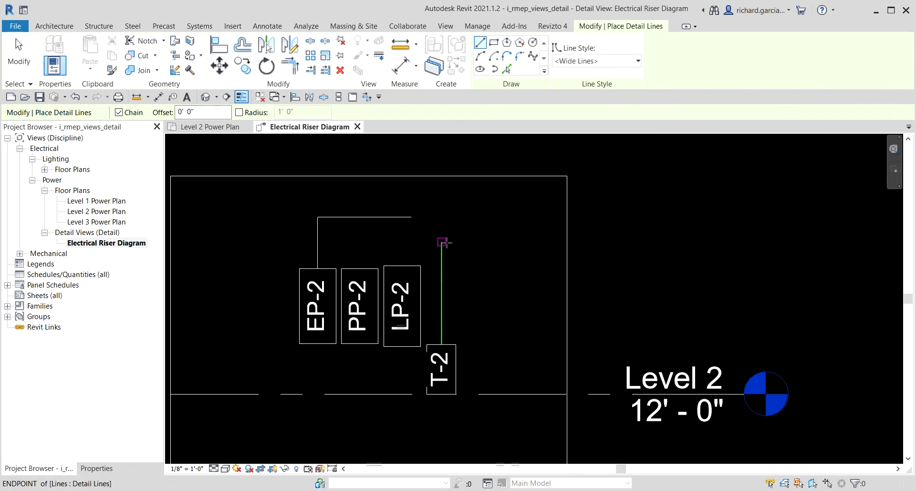
{"action": "left_click", "coordinate": [294, 70]}
{"action": "left_click", "coordinate": [393, 215]}
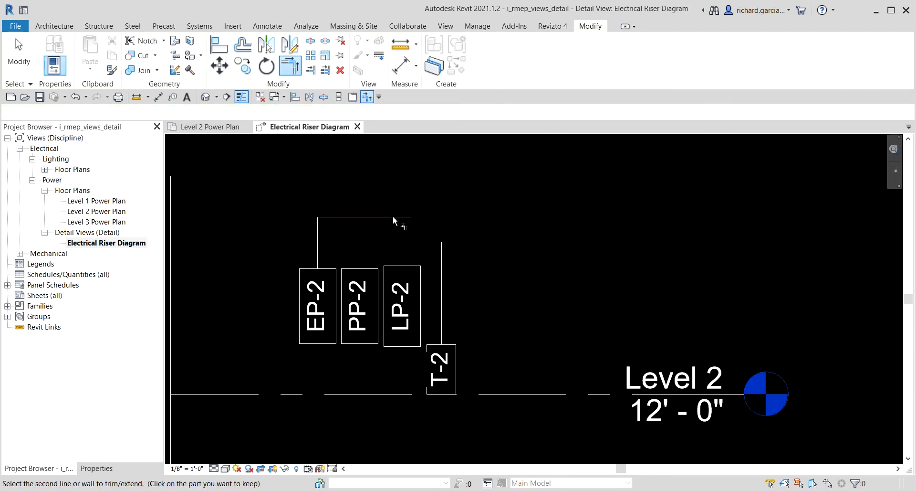
{"action": "left_click", "coordinate": [440, 257]}
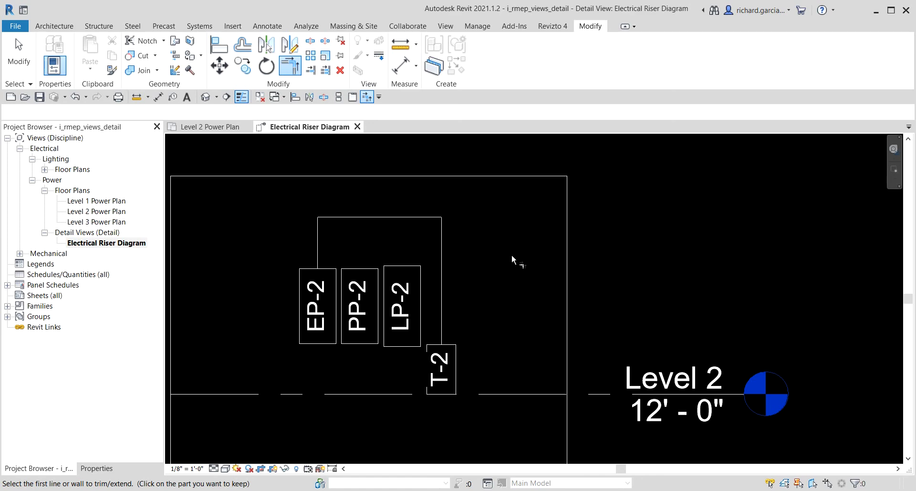
Step: Connect the top midpoint of PP-2 to the top of T-2 with detail lines routed over LP-2, inside the EP-2 run
{"action": "scroll", "coordinate": [512, 254], "scroll_direction": "up", "scroll_amount": 2}
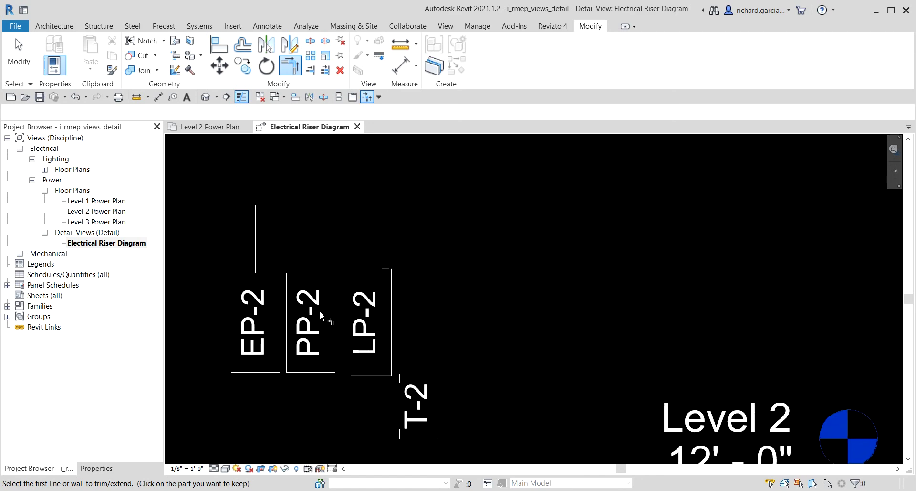
{"action": "scroll", "coordinate": [319, 310], "scroll_direction": "up", "scroll_amount": 1}
{"action": "scroll", "coordinate": [308, 254], "scroll_direction": "up", "scroll_amount": 1}
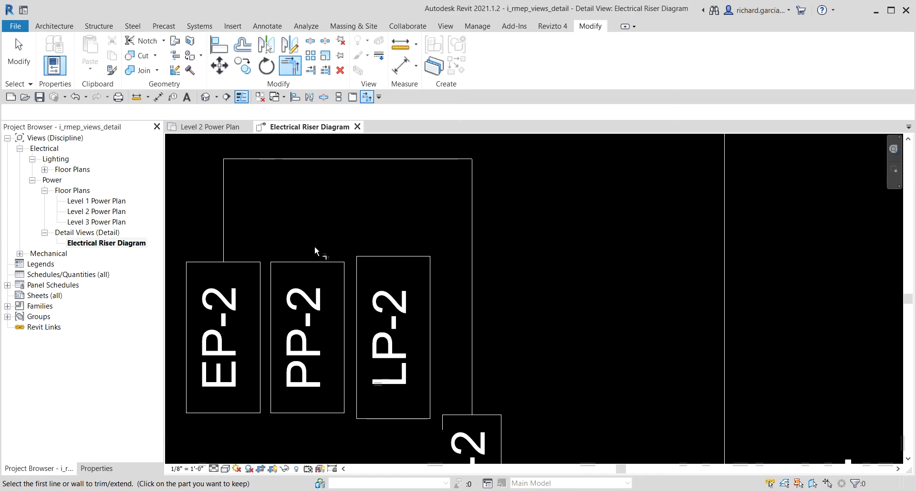
{"action": "key", "text": "Escape"}
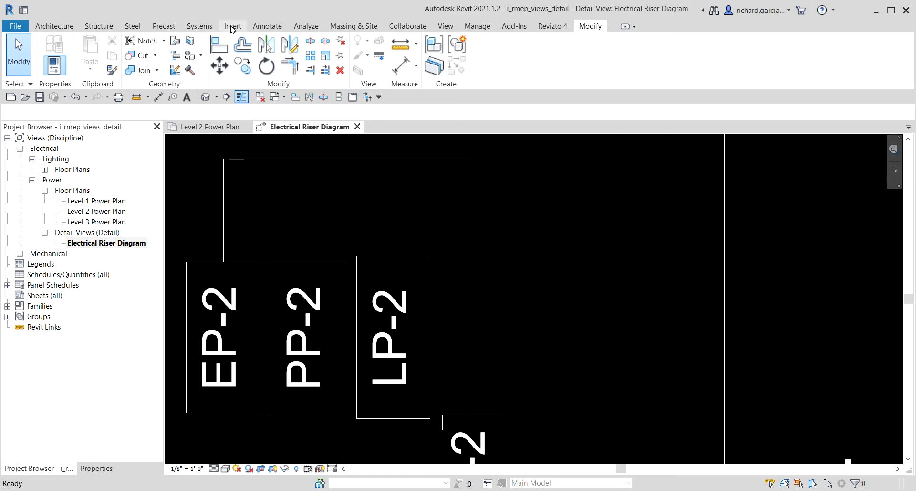
{"action": "left_click", "coordinate": [267, 25]}
{"action": "left_click", "coordinate": [325, 37]}
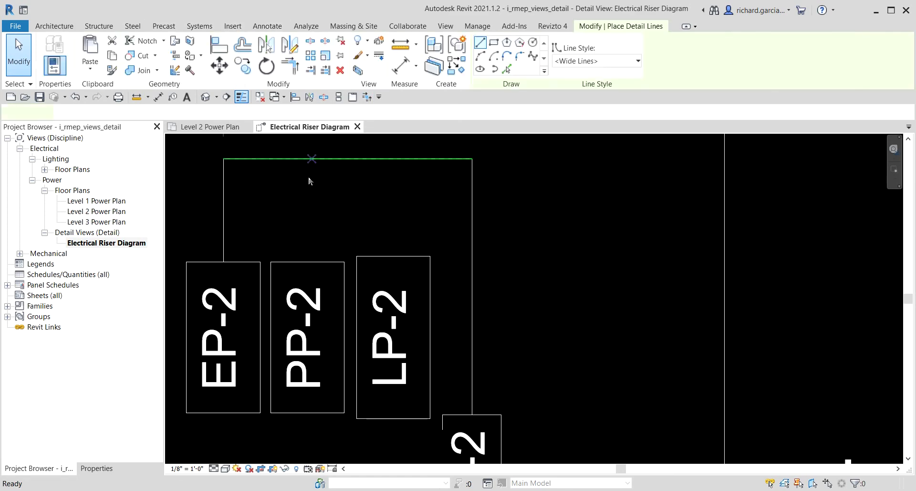
{"action": "left_click", "coordinate": [308, 261]}
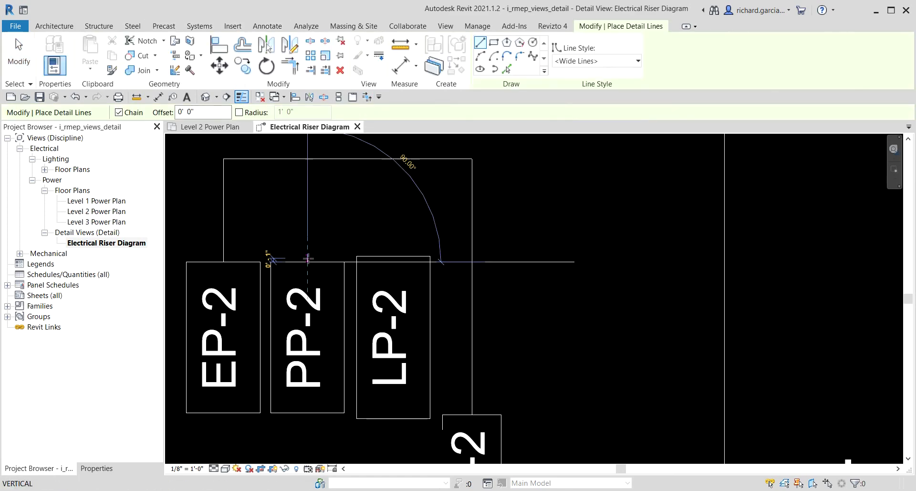
{"action": "left_click", "coordinate": [361, 206]}
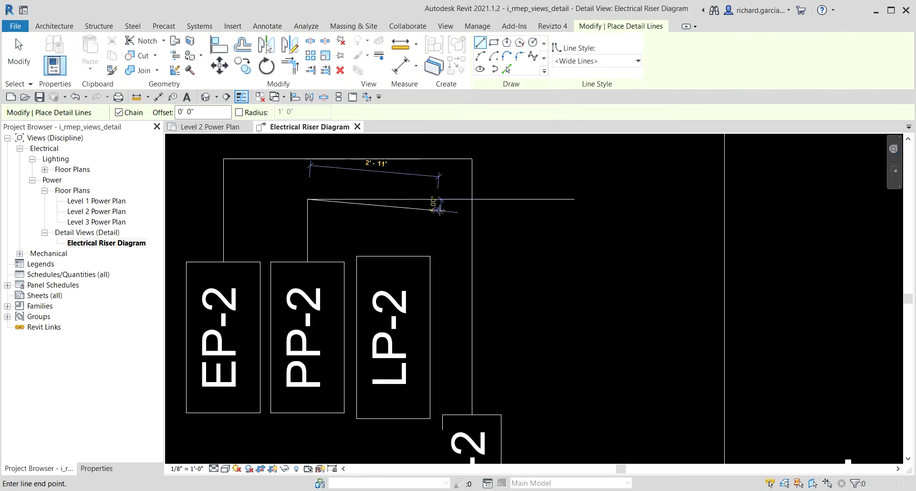
{"action": "left_click", "coordinate": [452, 382]}
{"action": "left_click", "coordinate": [448, 413]}
Step: Connect the underside of LP-2 to the underside of T-2 with detail lines routed below the Level 2 line
{"action": "scroll", "coordinate": [448, 414], "scroll_direction": "down", "scroll_amount": 1}
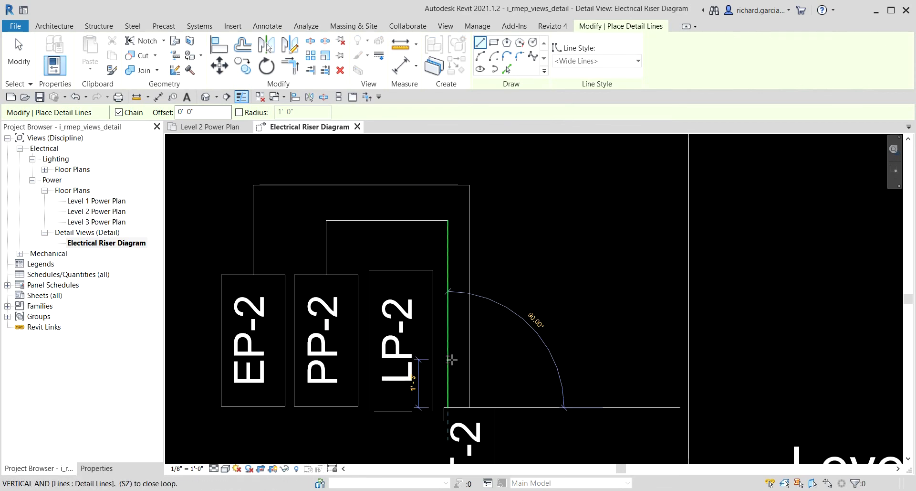
{"action": "middle_click_drag", "start_coordinate": [453, 373], "coordinate": [514, 259]}
{"action": "scroll", "coordinate": [506, 258], "scroll_direction": "down", "scroll_amount": 2}
{"action": "middle_click_drag", "start_coordinate": [466, 351], "coordinate": [292, 239]}
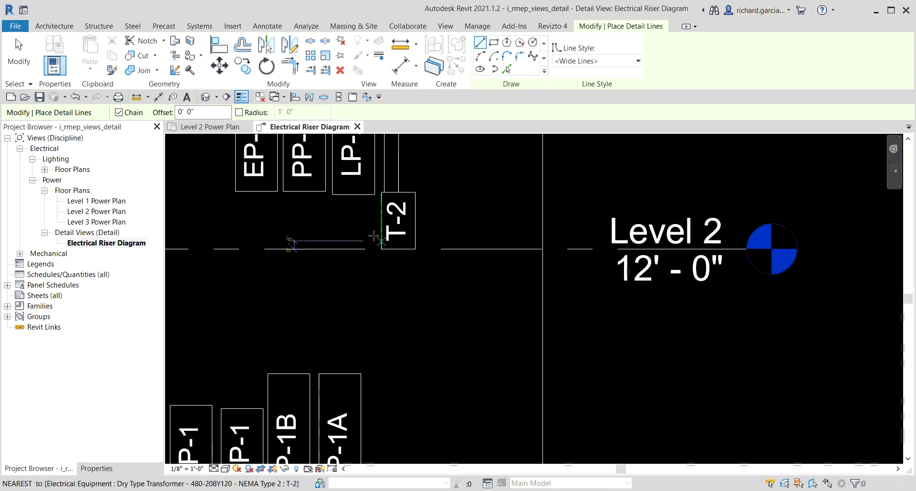
{"action": "scroll", "coordinate": [368, 189], "scroll_direction": "up", "scroll_amount": 3}
{"action": "left_click", "coordinate": [353, 175]}
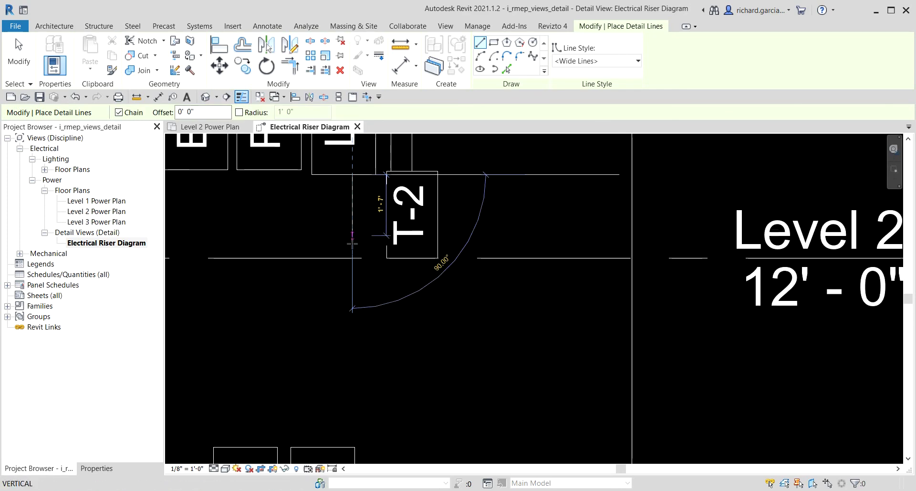
{"action": "left_click", "coordinate": [352, 292]}
{"action": "left_click", "coordinate": [411, 292]}
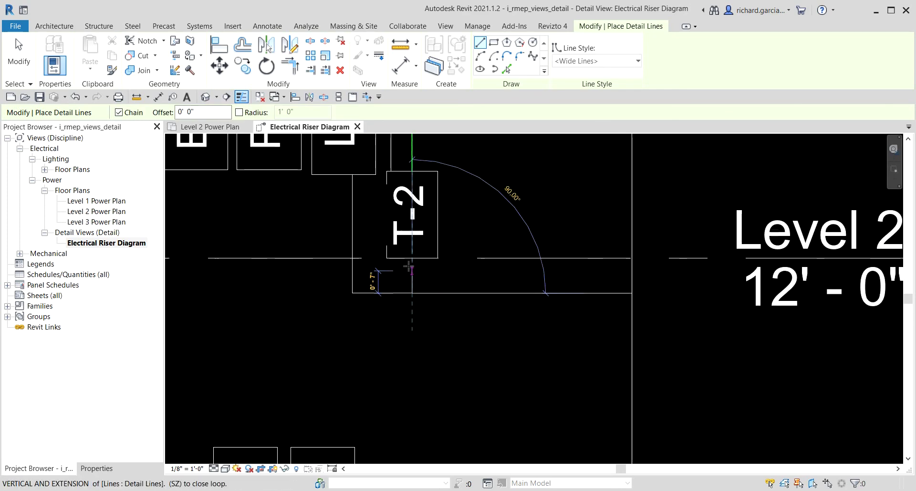
{"action": "left_click", "coordinate": [412, 259]}
{"action": "key", "text": "Escape"}
Step: Draw detail lines from the underside of LP-2 down past Level 2, about 5'-11" across and about 4'-6" down to LP-1
{"action": "scroll", "coordinate": [367, 305], "scroll_direction": "down", "scroll_amount": 1}
{"action": "middle_click_drag", "start_coordinate": [364, 311], "coordinate": [388, 306]}
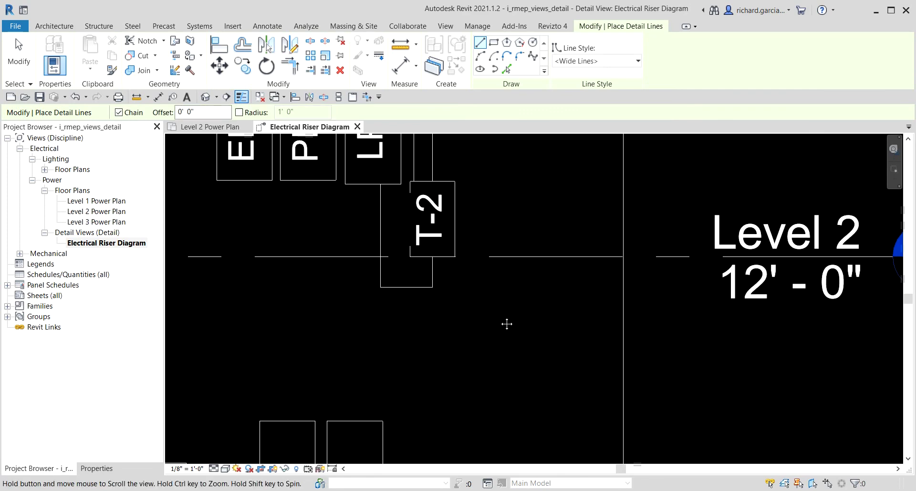
{"action": "left_click", "coordinate": [355, 184]}
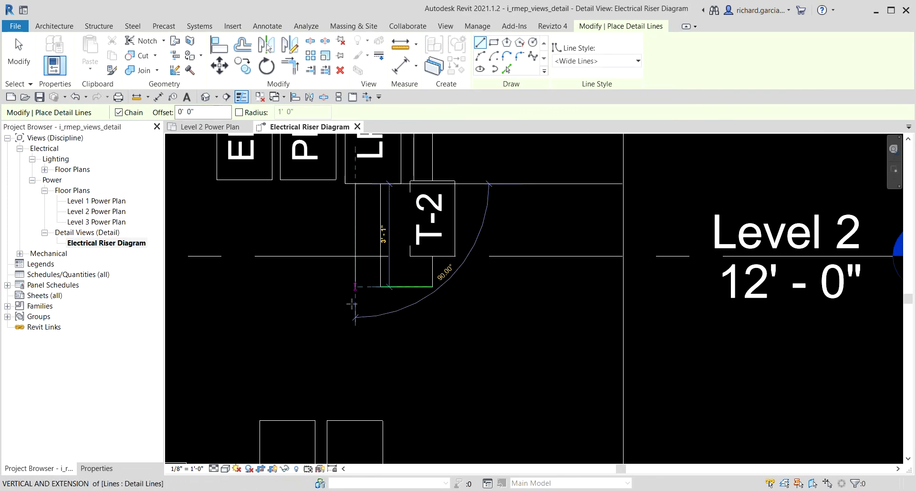
{"action": "scroll", "coordinate": [345, 337], "scroll_direction": "down", "scroll_amount": 2}
{"action": "middle_click_drag", "start_coordinate": [350, 332], "coordinate": [427, 241]}
{"action": "left_click", "coordinate": [430, 230]}
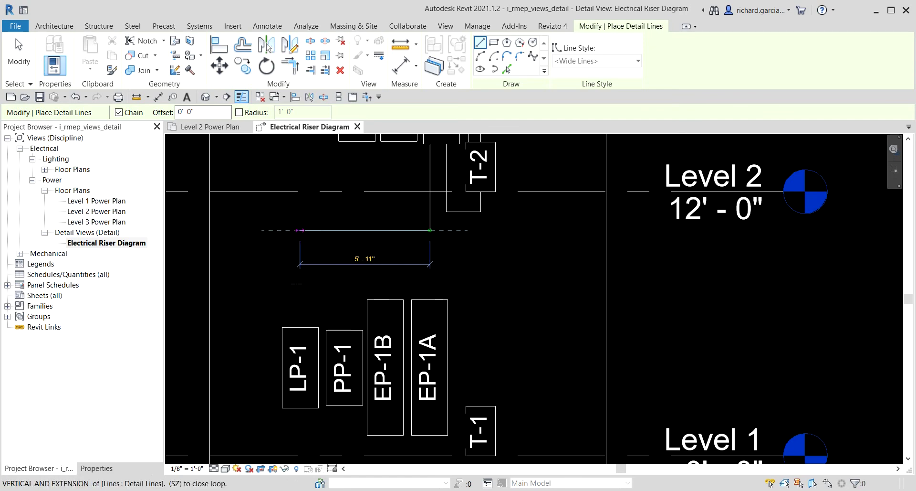
{"action": "left_click", "coordinate": [299, 230]}
{"action": "left_click", "coordinate": [297, 328]}
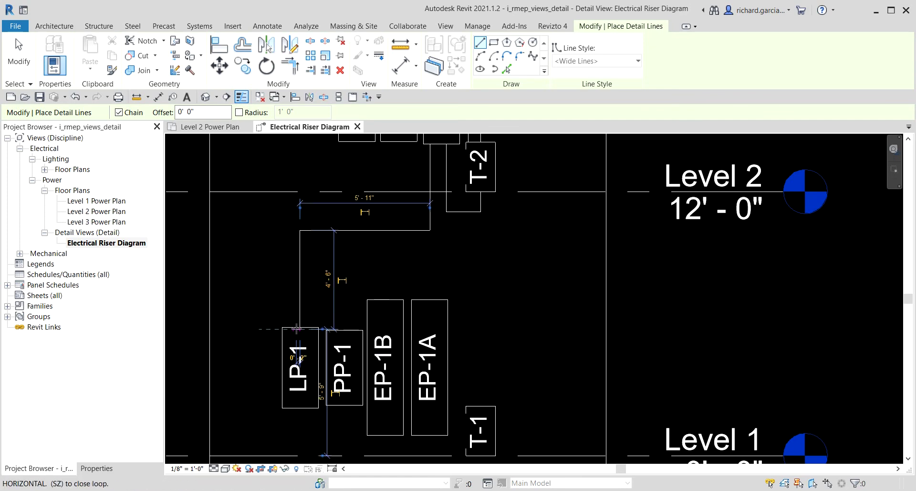
{"action": "key", "text": "Escape"}
Step: Shorten the overshooting vertical detail line at LP-1 so that it ends on the panel's top edge
{"action": "scroll", "coordinate": [305, 332], "scroll_direction": "up", "scroll_amount": 4}
{"action": "scroll", "coordinate": [305, 334], "scroll_direction": "up", "scroll_amount": 3}
{"action": "key", "text": "Escape"}
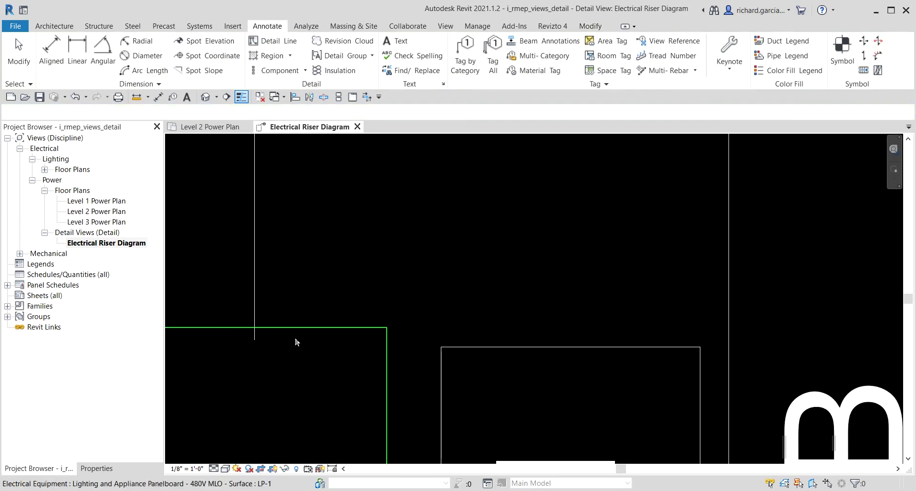
{"action": "left_click", "coordinate": [253, 341]}
{"action": "mouse_move", "coordinate": [255, 340]}
{"action": "left_mouse_down"}
{"action": "mouse_move", "coordinate": [254, 323]}
{"action": "mouse_move", "coordinate": [265, 326]}
{"action": "left_mouse_up"}
{"action": "key", "text": "Escape"}
{"action": "scroll", "coordinate": [277, 305], "scroll_direction": "down", "scroll_amount": 6}
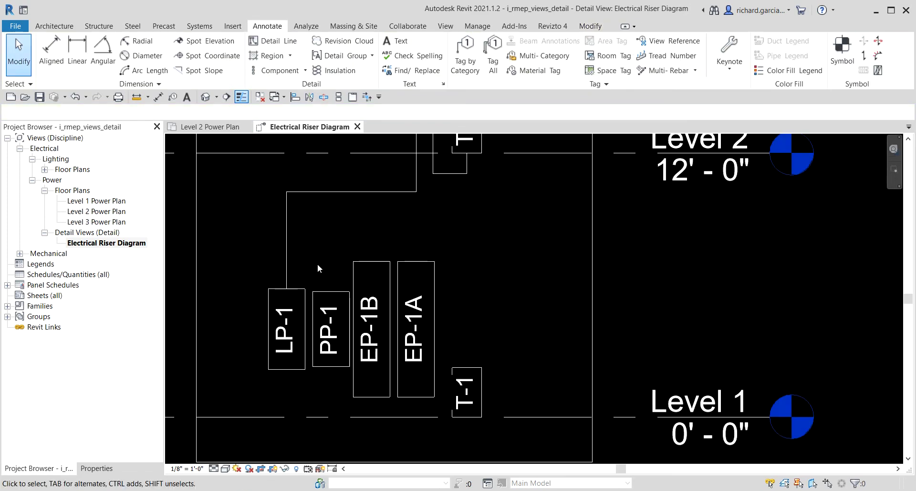
Step: Connect PP-1 to T-1 with detail lines, about 3'-1" up, about 6'-5" across and down to the transformer's top
{"action": "left_click", "coordinate": [273, 41]}
{"action": "scroll", "coordinate": [433, 258], "scroll_direction": "down", "scroll_amount": 2}
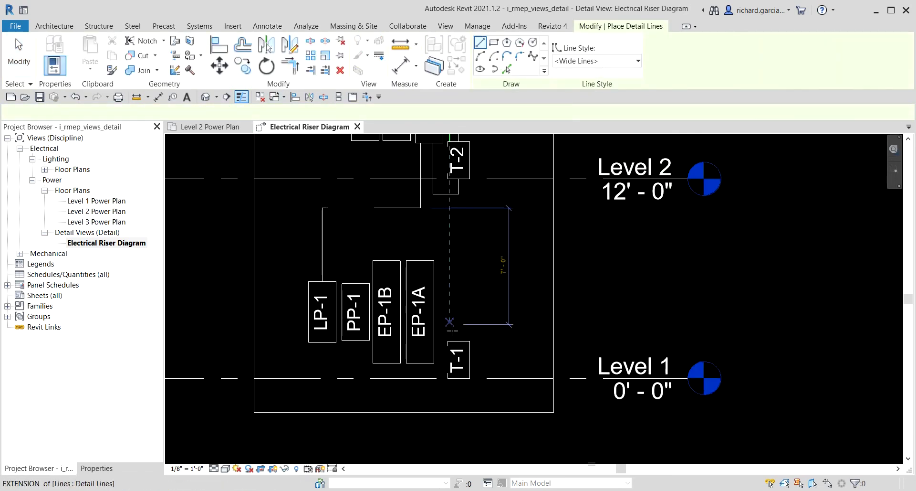
{"action": "scroll", "coordinate": [296, 229], "scroll_direction": "up", "scroll_amount": 4}
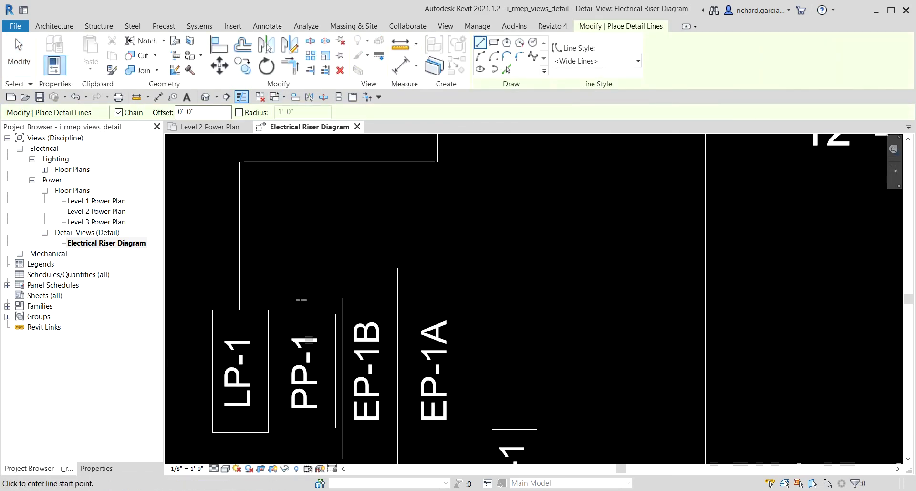
{"action": "left_click", "coordinate": [308, 313]}
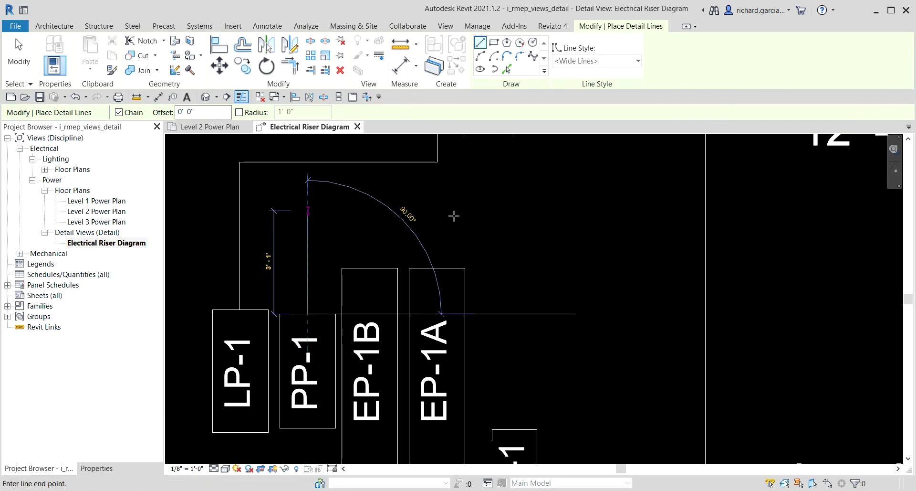
{"action": "left_click", "coordinate": [307, 210]}
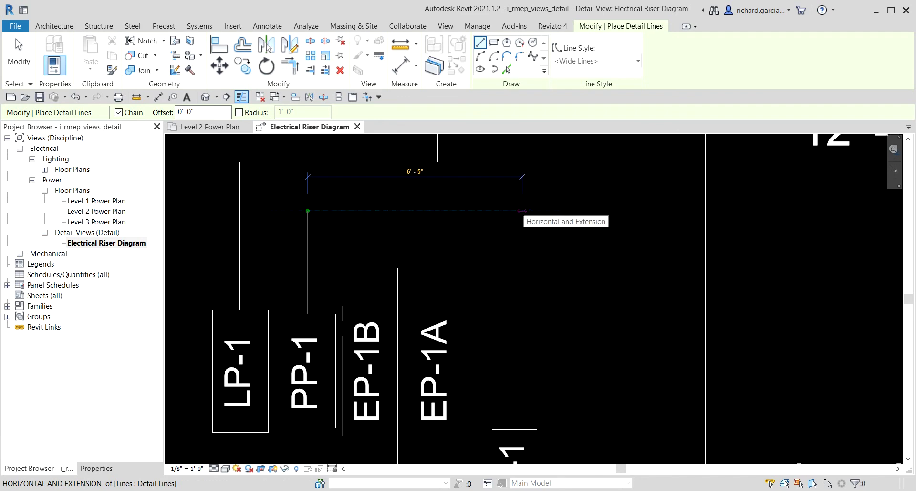
{"action": "left_click", "coordinate": [522, 210]}
{"action": "left_click", "coordinate": [523, 429]}
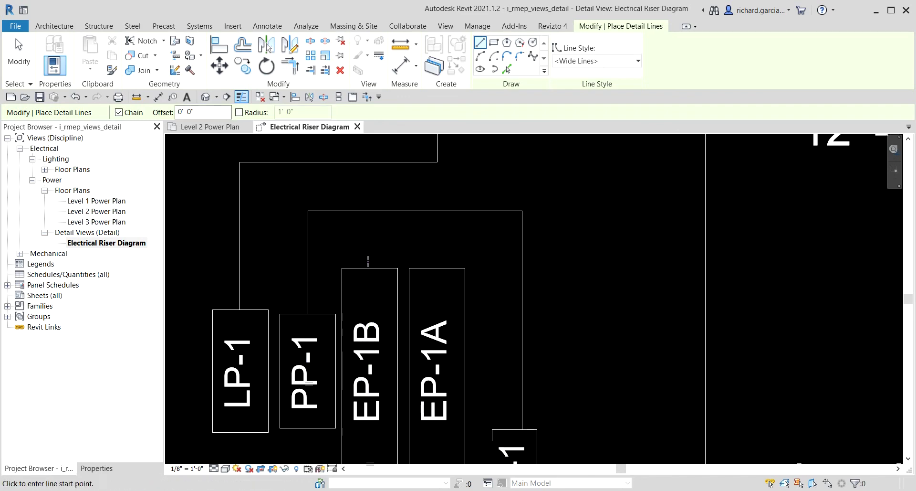
Step: Draw detail lines from the top of EP-1A a short way up, about 1'-7" across and about 5'-0" down toward T-1
{"action": "left_click", "coordinate": [439, 265]}
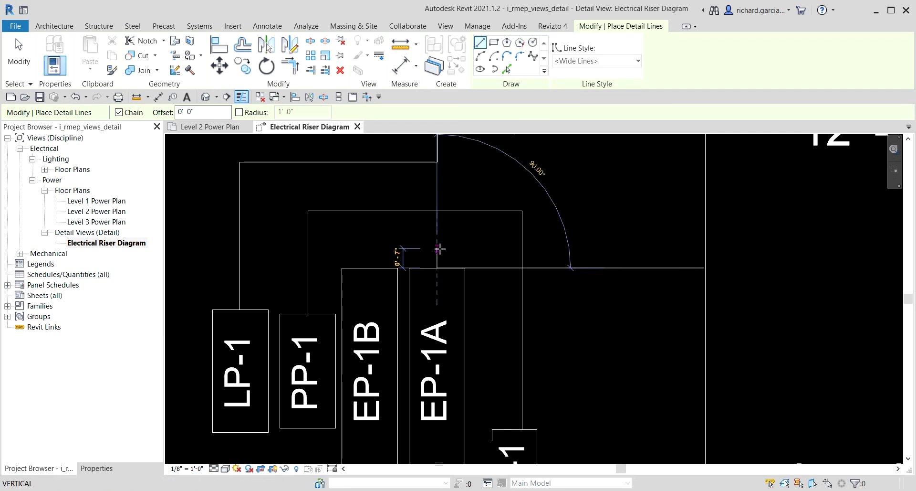
{"action": "left_click", "coordinate": [437, 246]}
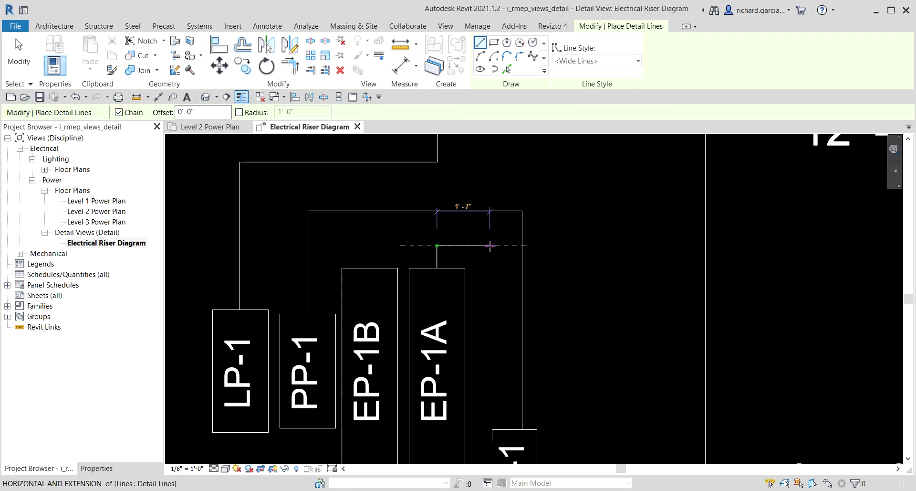
{"action": "left_click", "coordinate": [490, 245]}
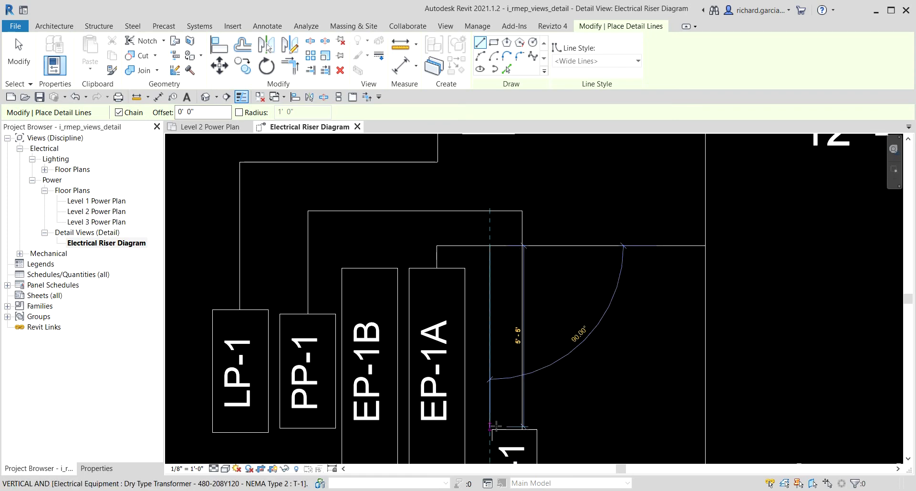
{"action": "left_click", "coordinate": [493, 412]}
{"action": "key", "text": "Escape"}
Step: Nudge EP-1A's vertical detail line over T-1 and extend its lower end to the transformer's top edge
{"action": "scroll", "coordinate": [494, 418], "scroll_direction": "up", "scroll_amount": 3}
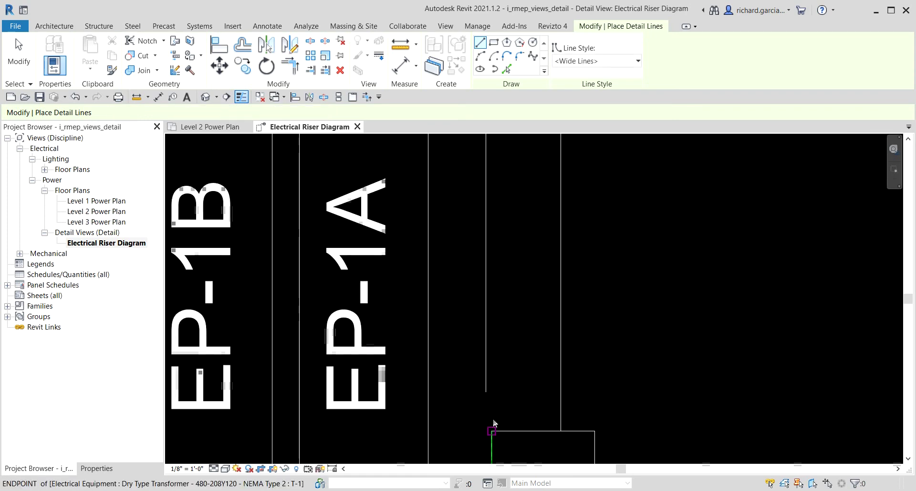
{"action": "key", "text": "Escape"}
{"action": "left_click", "coordinate": [489, 368]}
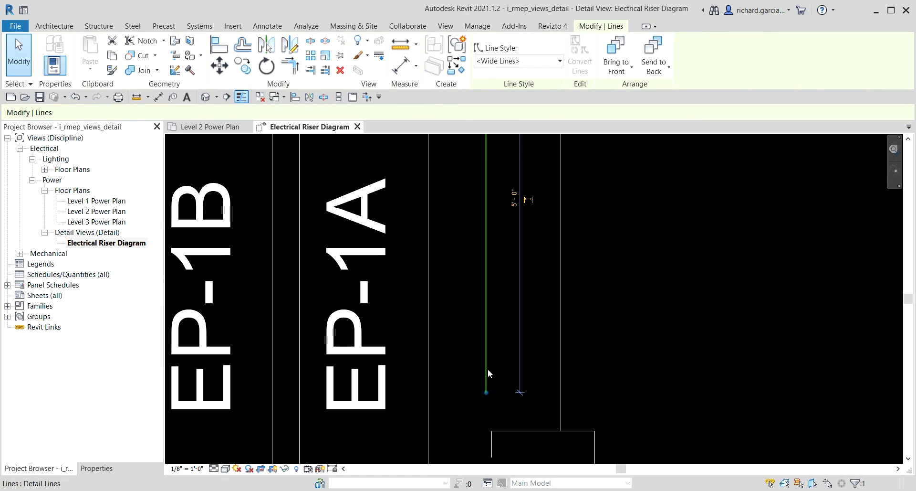
{"action": "left_click_drag", "start_coordinate": [487, 368], "coordinate": [498, 354]}
{"action": "key", "text": "Right"}
{"action": "key", "text": "Right"}
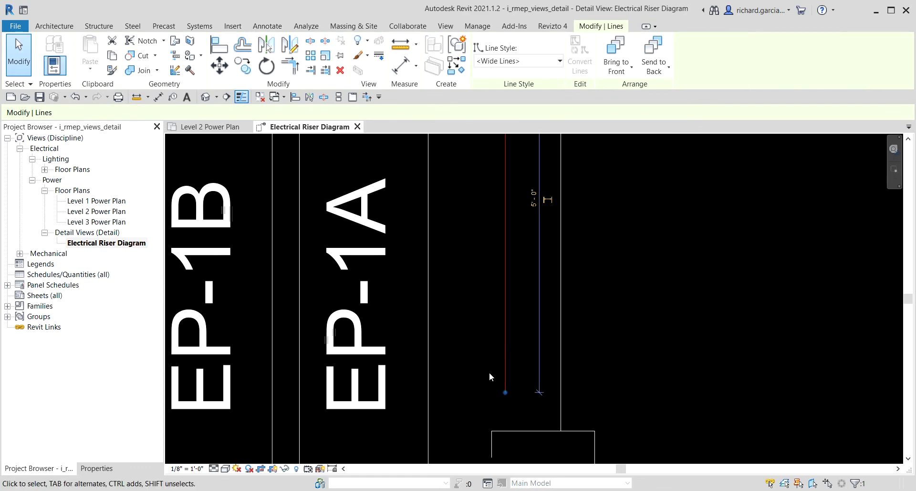
{"action": "scroll", "coordinate": [504, 400], "scroll_direction": "up", "scroll_amount": 2}
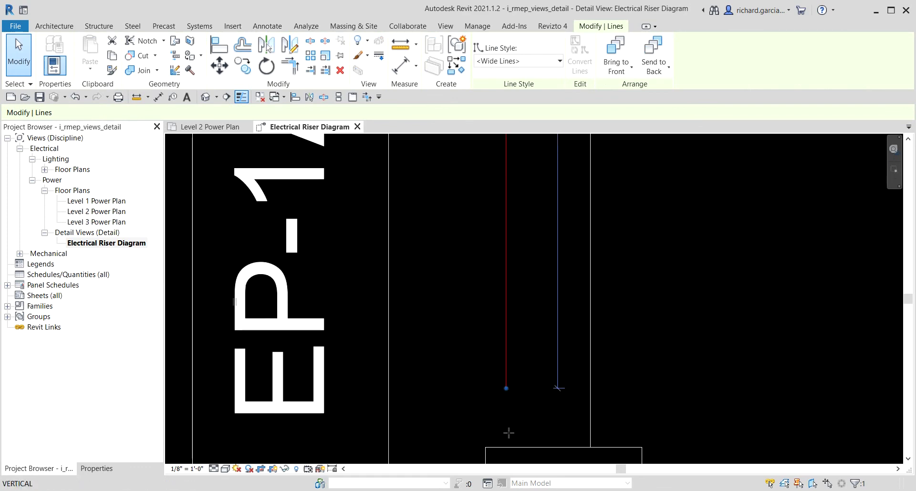
{"action": "key", "text": "Escape"}
{"action": "scroll", "coordinate": [508, 399], "scroll_direction": "down", "scroll_amount": 3}
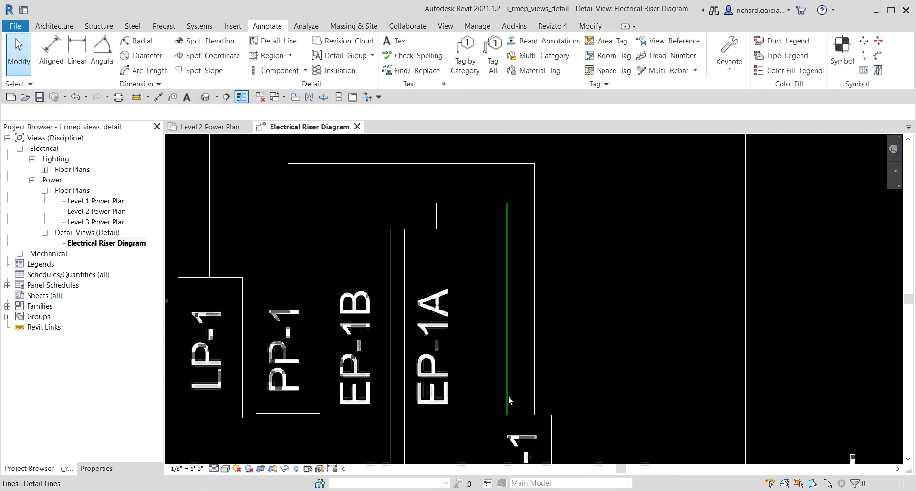
{"action": "scroll", "coordinate": [509, 395], "scroll_direction": "down", "scroll_amount": 2}
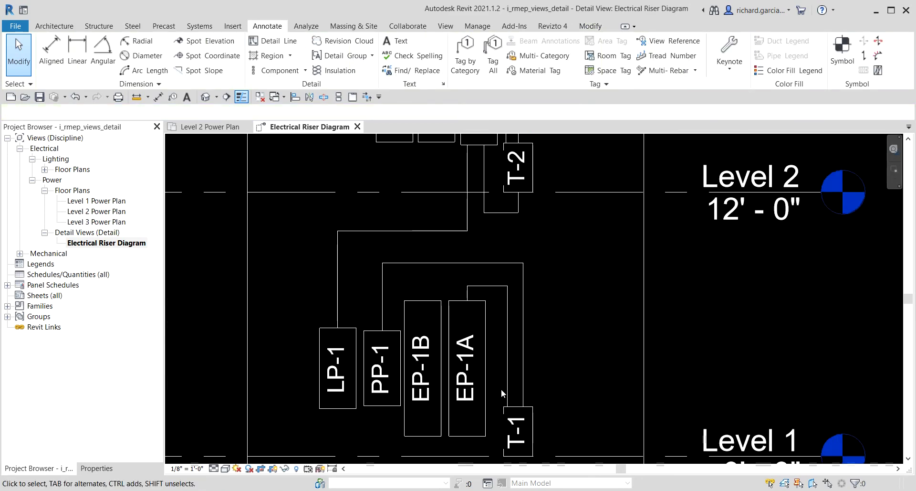
Step: Connect EP-1B to T-1 with detail lines, about 1'-1" up, across above EP-1A and about 5'-11" down to the transformer's top
{"action": "left_click", "coordinate": [427, 262]}
{"action": "key", "text": "c"}
{"action": "key", "text": "s"}
{"action": "scroll", "coordinate": [422, 291], "scroll_direction": "up", "scroll_amount": 2}
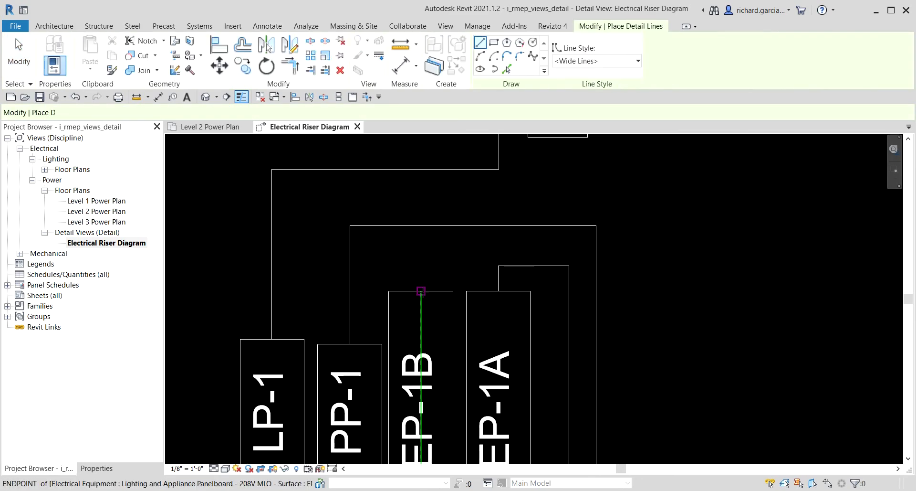
{"action": "left_click", "coordinate": [421, 290]}
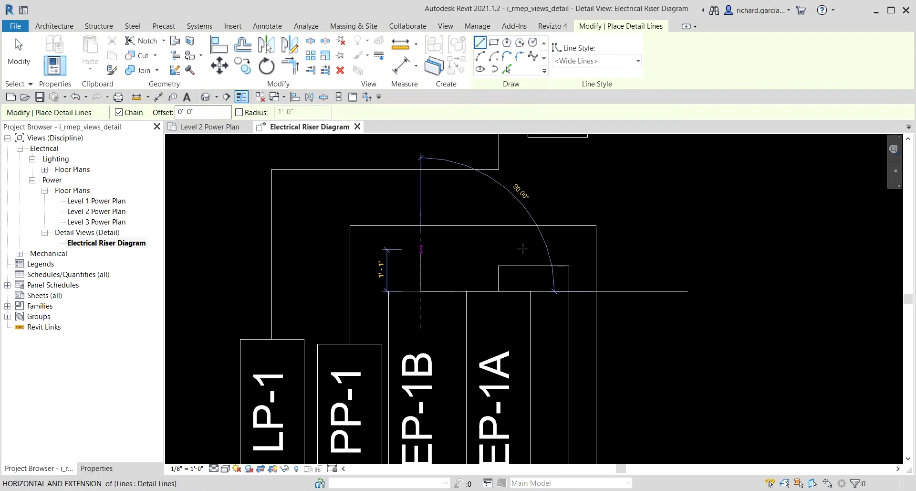
{"action": "left_click", "coordinate": [421, 249]}
{"action": "left_click", "coordinate": [592, 336]}
{"action": "scroll", "coordinate": [592, 336], "scroll_direction": "down", "scroll_amount": 1}
{"action": "middle_click_drag", "start_coordinate": [592, 337], "coordinate": [606, 223]}
{"action": "left_click", "coordinate": [583, 329]}
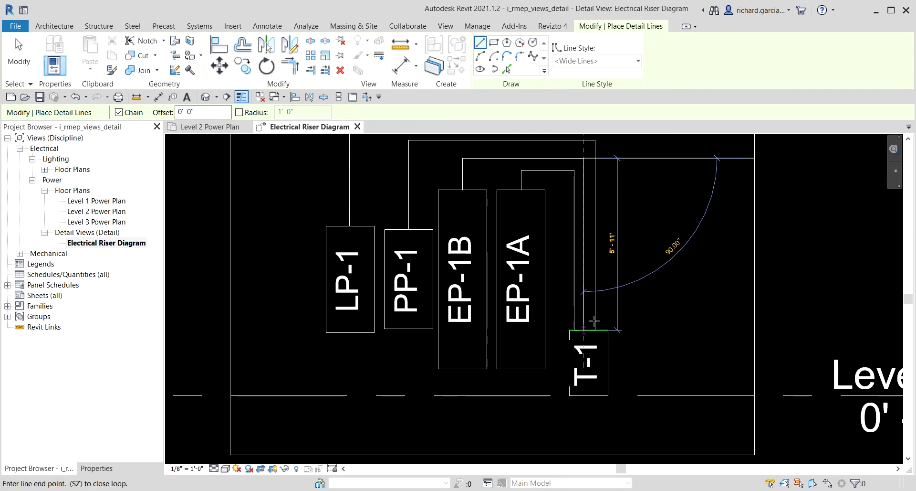
{"action": "key", "text": "Escape"}
{"action": "scroll", "coordinate": [556, 308], "scroll_direction": "down", "scroll_amount": 2}
{"action": "scroll", "coordinate": [555, 308], "scroll_direction": "down", "scroll_amount": 2}
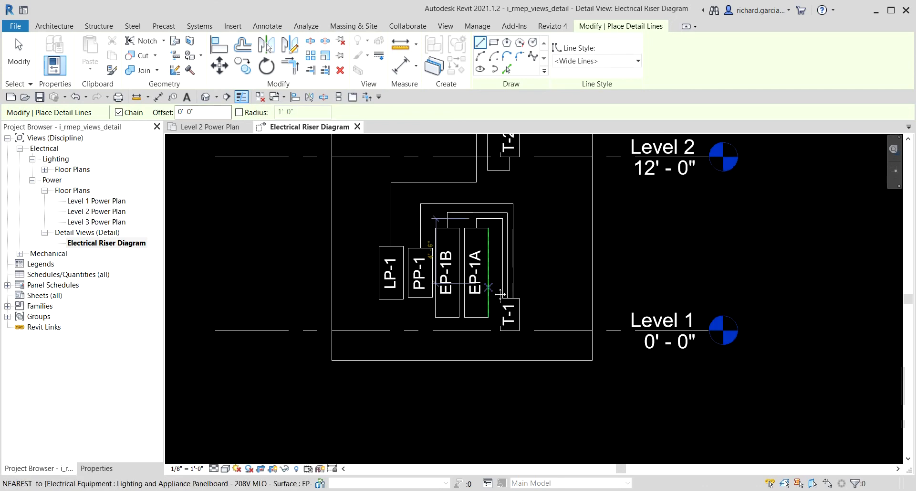
Step: Connect the underside of LP-1 to the underside of T-1 with detail lines routed below the Level 1 line
{"action": "scroll", "coordinate": [399, 345], "scroll_direction": "up", "scroll_amount": 2}
{"action": "scroll", "coordinate": [444, 253], "scroll_direction": "up", "scroll_amount": 1}
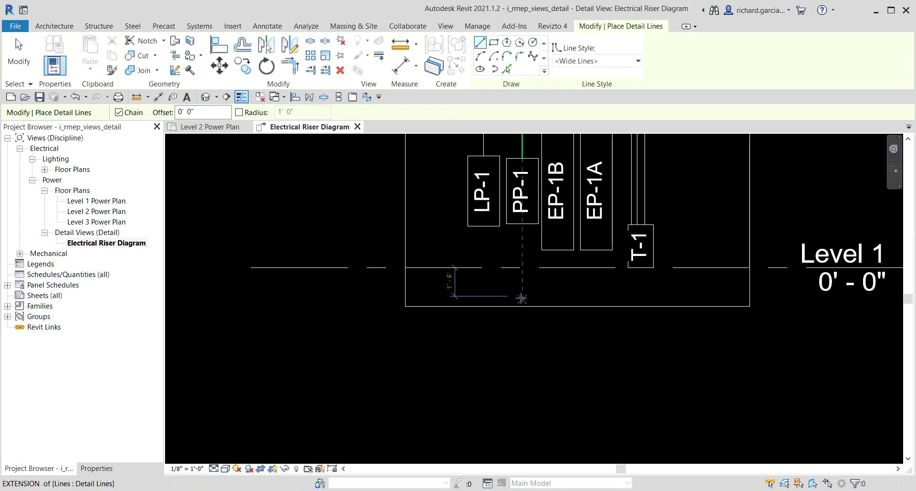
{"action": "left_click", "coordinate": [622, 199]}
{"action": "middle_click_drag", "start_coordinate": [549, 260], "coordinate": [505, 371]}
{"action": "key", "text": "Escape"}
{"action": "scroll", "coordinate": [440, 337], "scroll_direction": "up", "scroll_amount": 1}
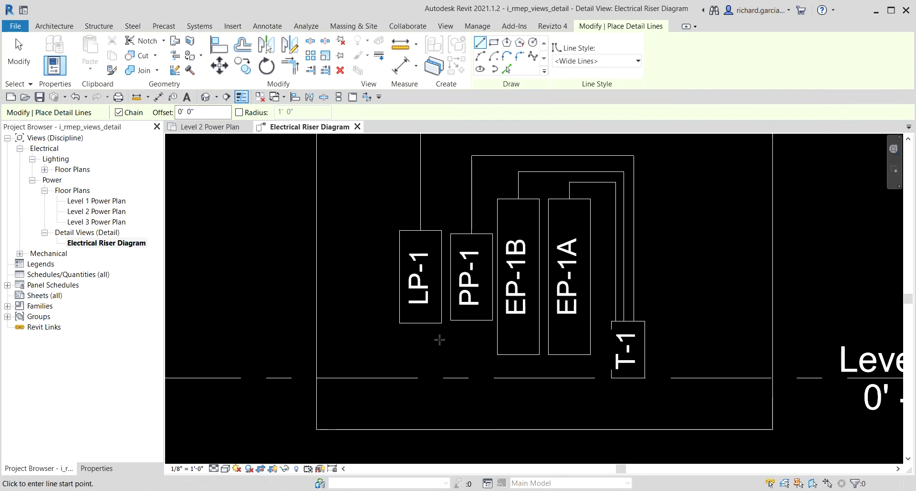
{"action": "left_click", "coordinate": [421, 323]}
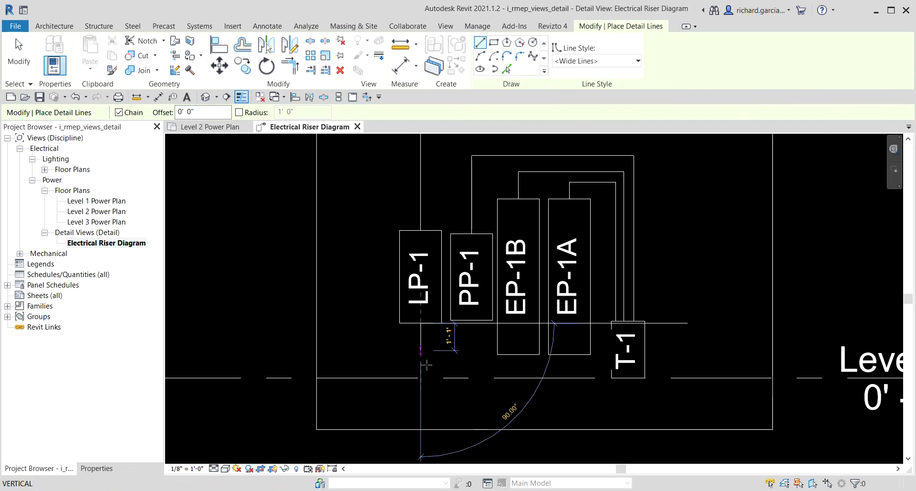
{"action": "left_click", "coordinate": [422, 401]}
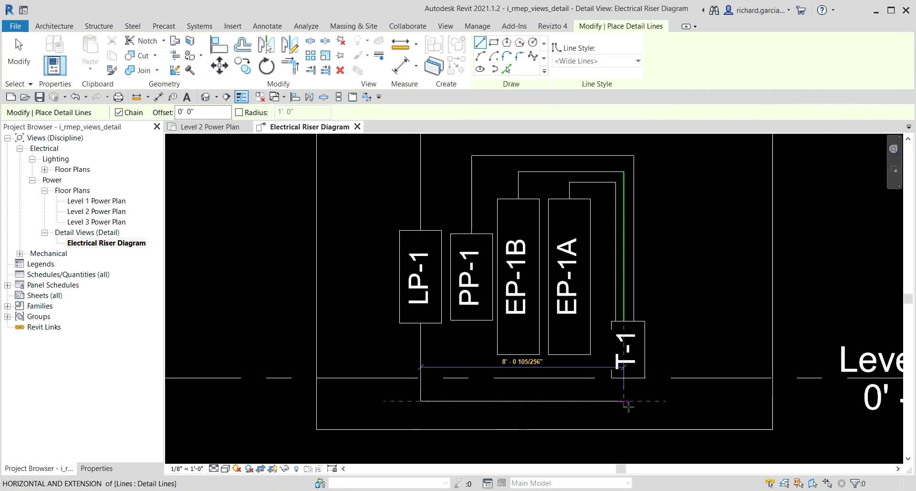
{"action": "left_click", "coordinate": [634, 401]}
{"action": "left_click", "coordinate": [634, 377]}
{"action": "key", "text": "Escape"}
{"action": "key", "text": "Escape"}
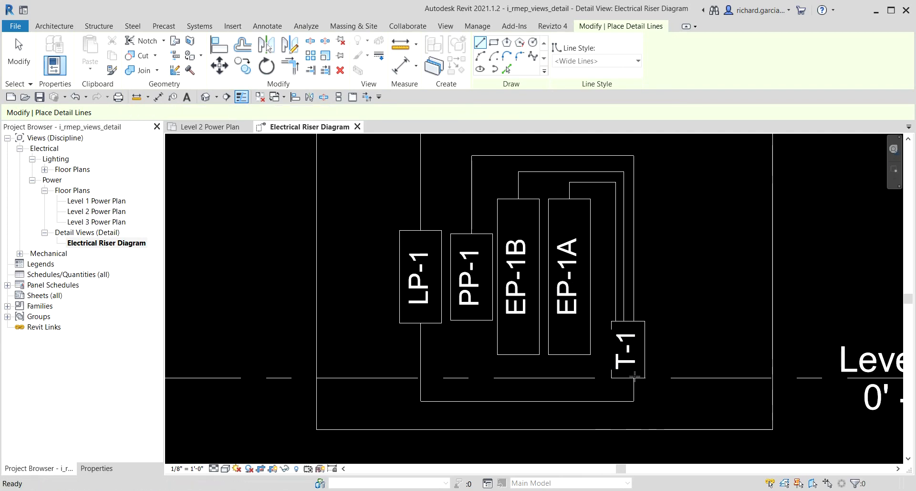
Step: Widen the detail view's crop region by moving its left edge outward, leaving free space beside LP-1
{"action": "scroll", "coordinate": [518, 257], "scroll_direction": "down", "scroll_amount": 5}
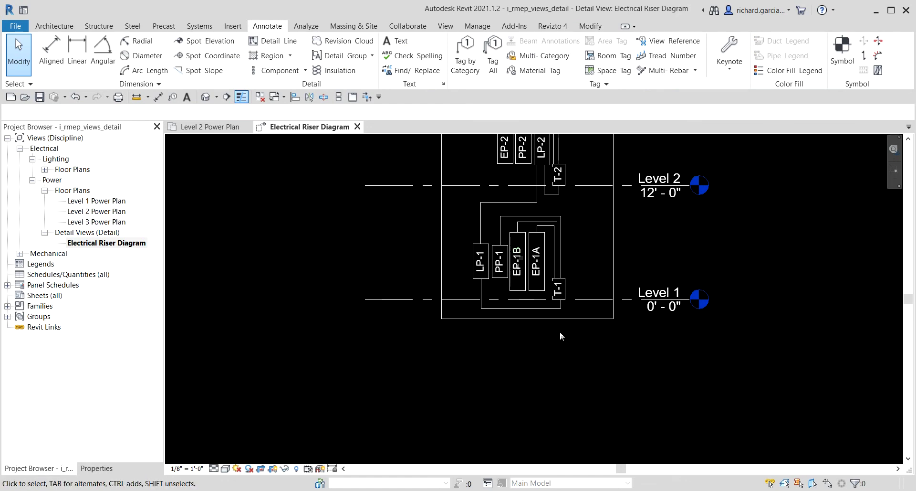
{"action": "scroll", "coordinate": [511, 320], "scroll_direction": "down", "scroll_amount": 2}
{"action": "middle_click_drag", "start_coordinate": [511, 320], "coordinate": [457, 323]}
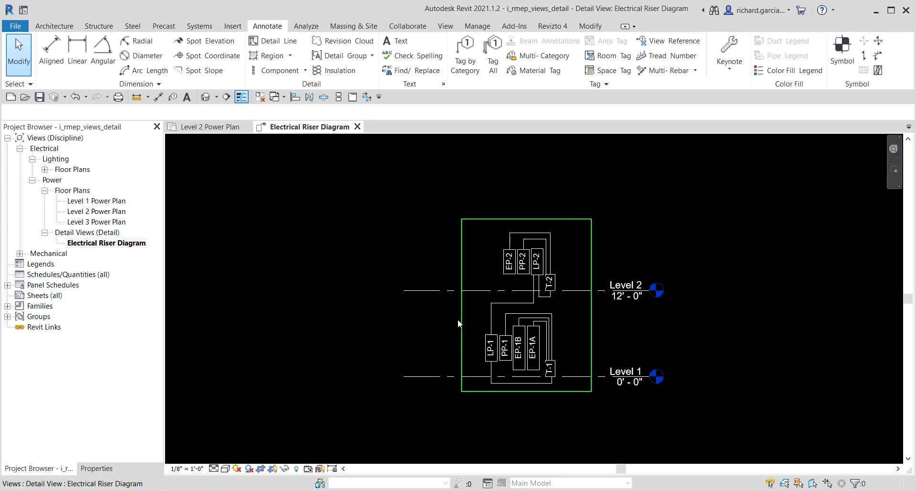
{"action": "left_click", "coordinate": [461, 321]}
{"action": "left_click_drag", "start_coordinate": [462, 305], "coordinate": [435, 308]}
{"action": "scroll", "coordinate": [559, 357], "scroll_direction": "up", "scroll_amount": 3}
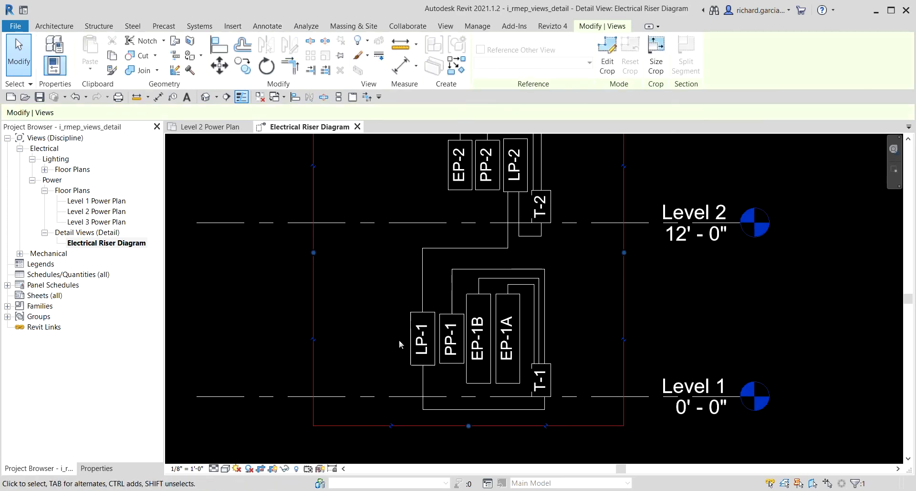
{"action": "left_click", "coordinate": [357, 317]}
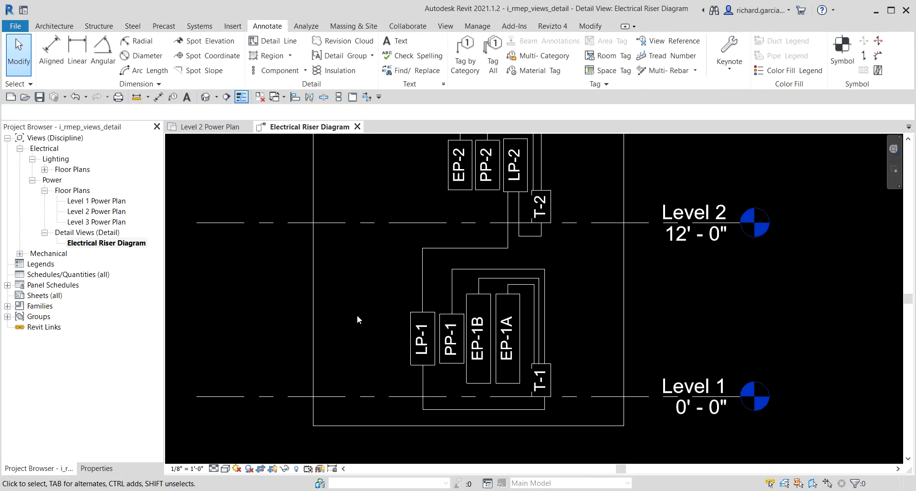
Step: Draw a detail-line rectangle about 3'-11" wide and 4'-2" high in the free space left of LP-1
{"action": "middle_click_drag", "start_coordinate": [286, 290], "coordinate": [361, 298]}
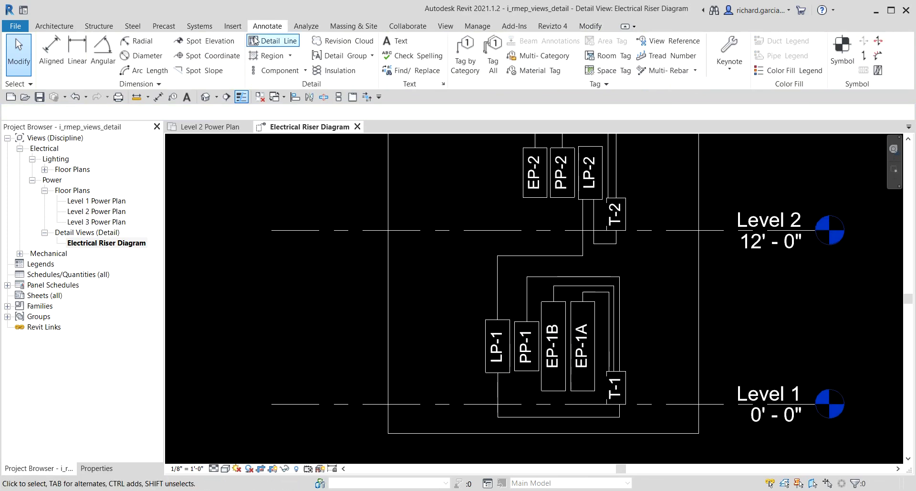
{"action": "left_click", "coordinate": [278, 41]}
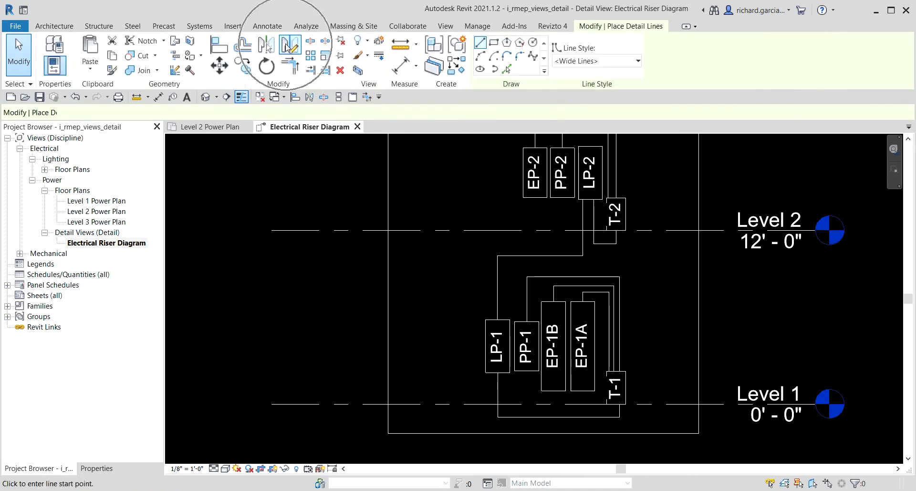
{"action": "left_click", "coordinate": [576, 66]}
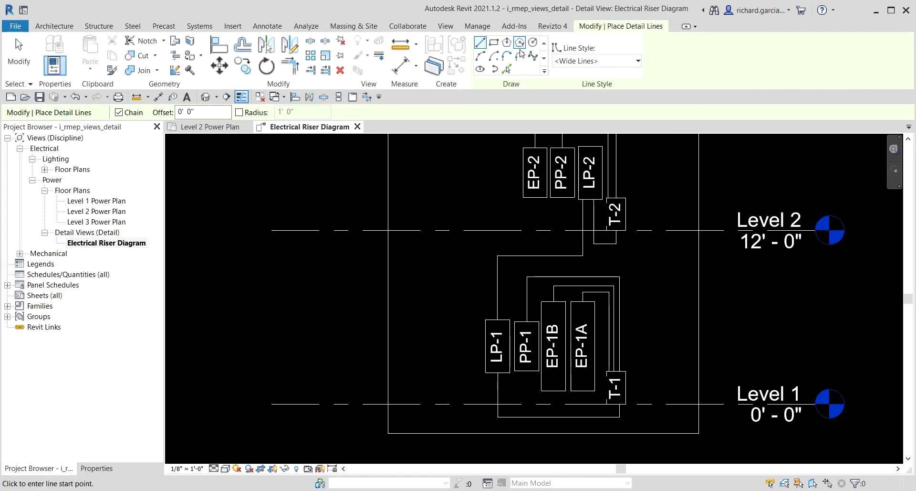
{"action": "left_click", "coordinate": [494, 43]}
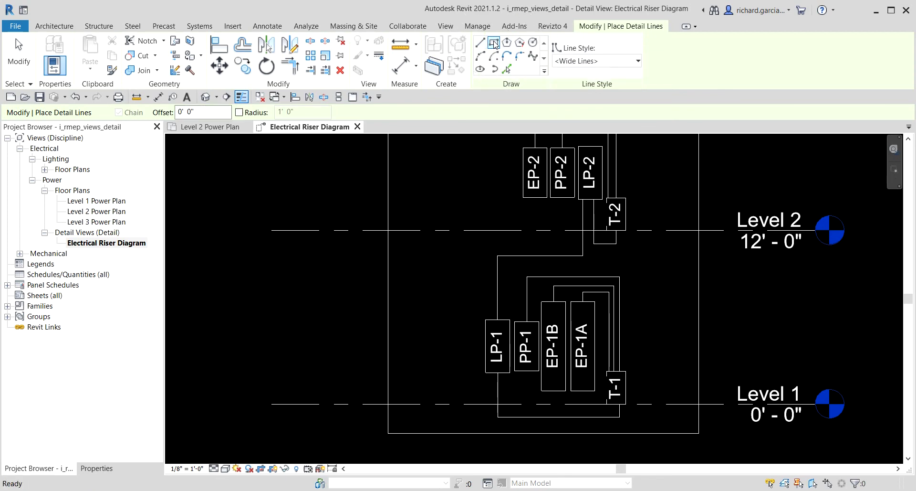
{"action": "scroll", "coordinate": [428, 319], "scroll_direction": "up", "scroll_amount": 2}
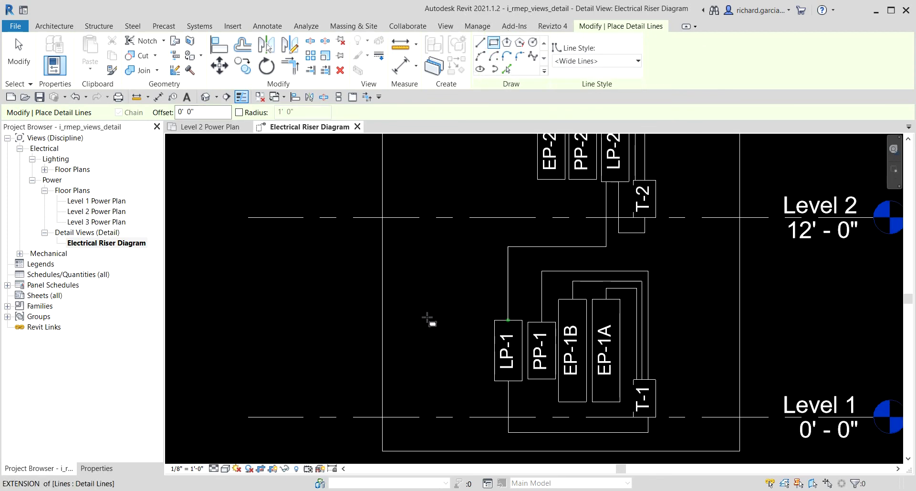
{"action": "left_click", "coordinate": [402, 309]}
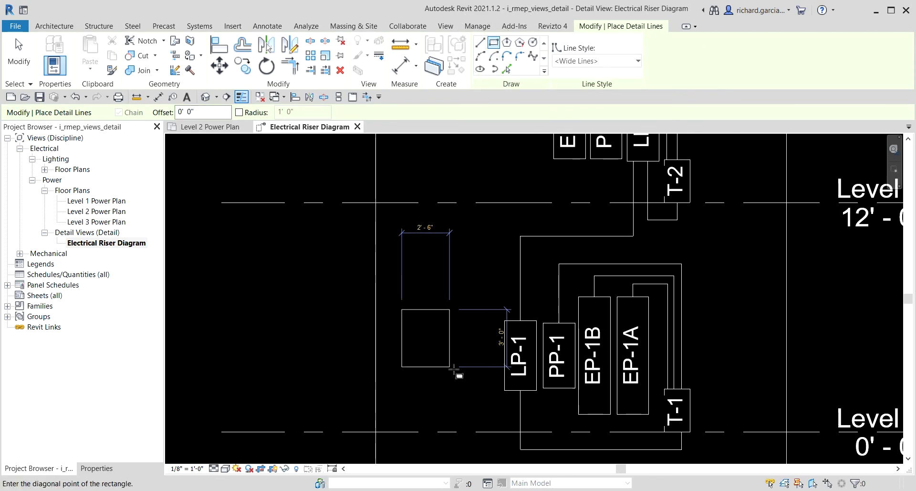
{"action": "left_click", "coordinate": [476, 388]}
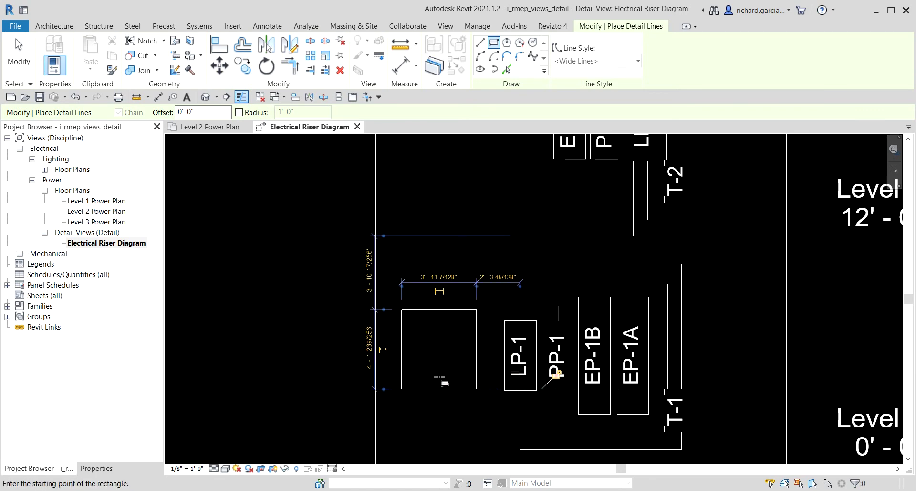
{"action": "key", "text": "Escape"}
{"action": "key", "text": "Escape"}
Step: Nudge the rectangle's left side outward to widen it to about 4'-5"
{"action": "left_click", "coordinate": [401, 348]}
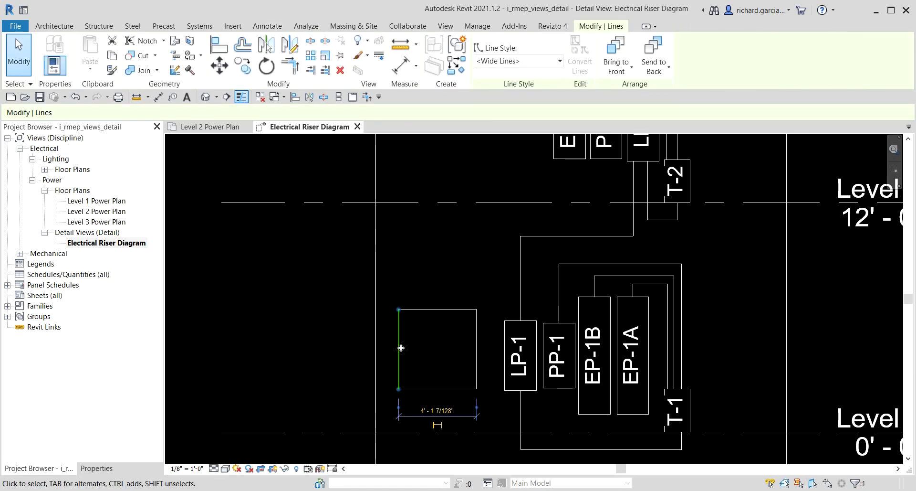
{"action": "key", "text": "Right"}
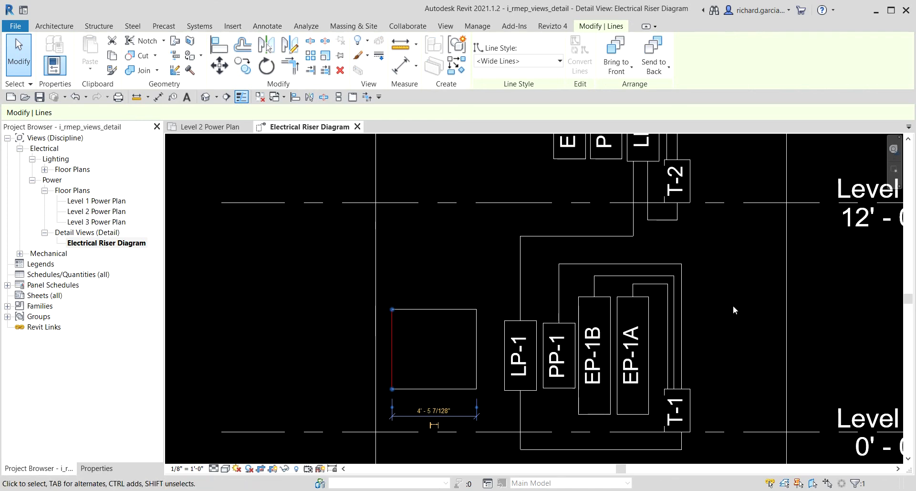
{"action": "key", "text": "Escape"}
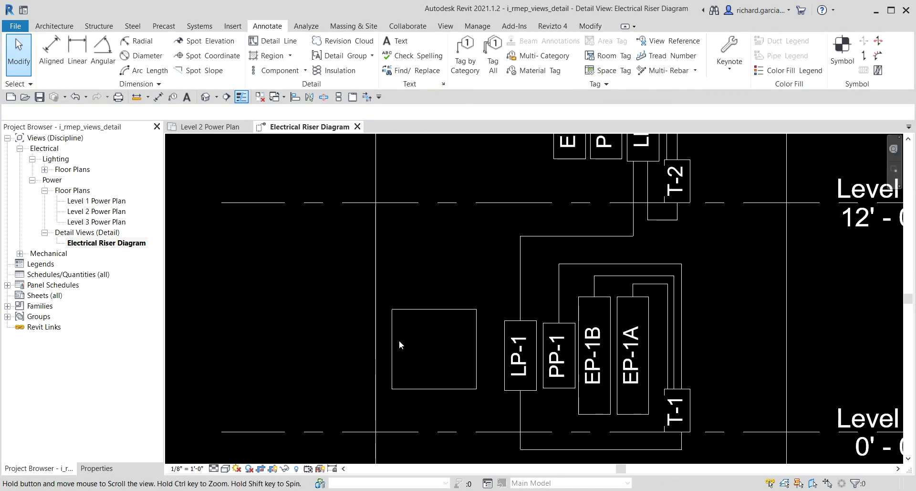
Step: Set the rectangle's width to 4'-0" by moving its side nearest LP-1
{"action": "left_click", "coordinate": [476, 328]}
{"action": "scroll", "coordinate": [457, 325], "scroll_direction": "up", "scroll_amount": 1}
{"action": "scroll", "coordinate": [457, 324], "scroll_direction": "up", "scroll_amount": 1}
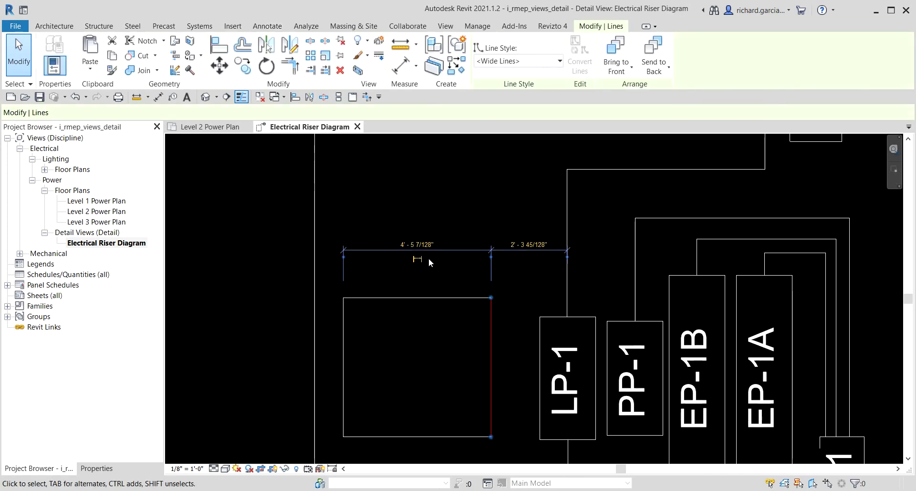
{"action": "left_click", "coordinate": [416, 244]}
{"action": "type", "text": "4"}
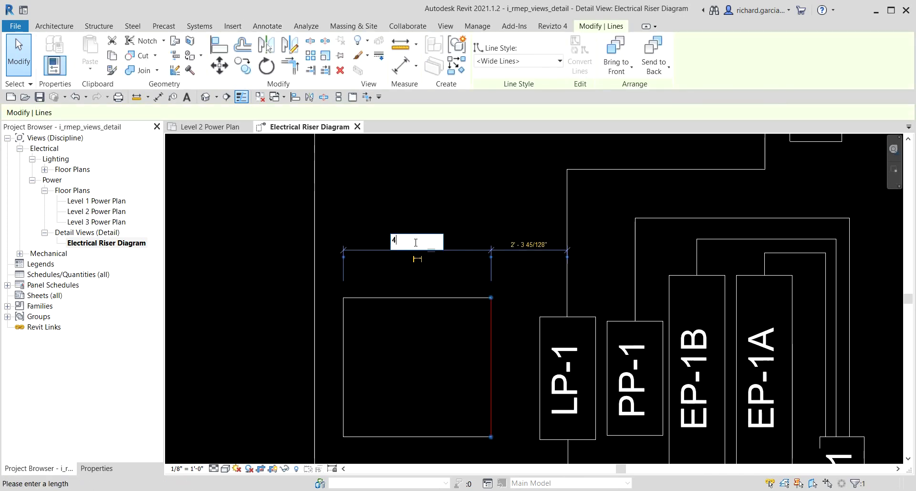
{"action": "key", "text": "Return"}
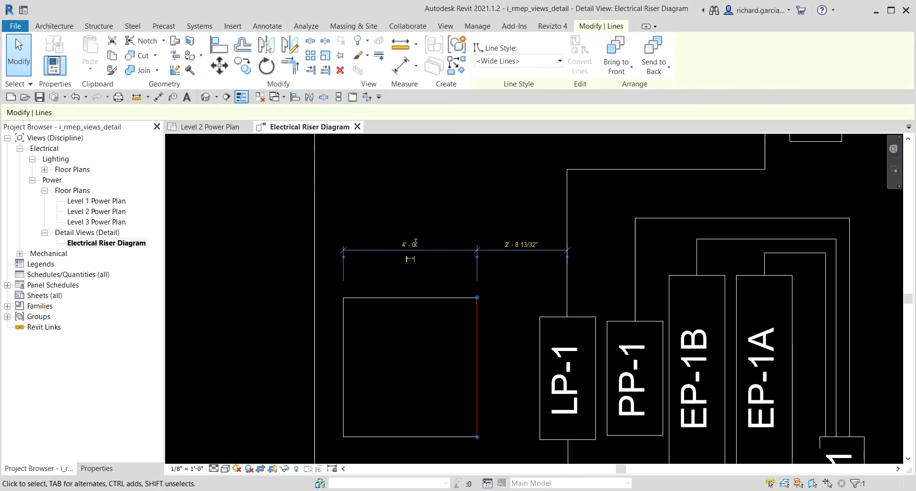
Step: Set the rectangle's height to 3'-0" by moving its upper side
{"action": "left_click", "coordinate": [359, 296]}
{"action": "left_click", "coordinate": [312, 364]}
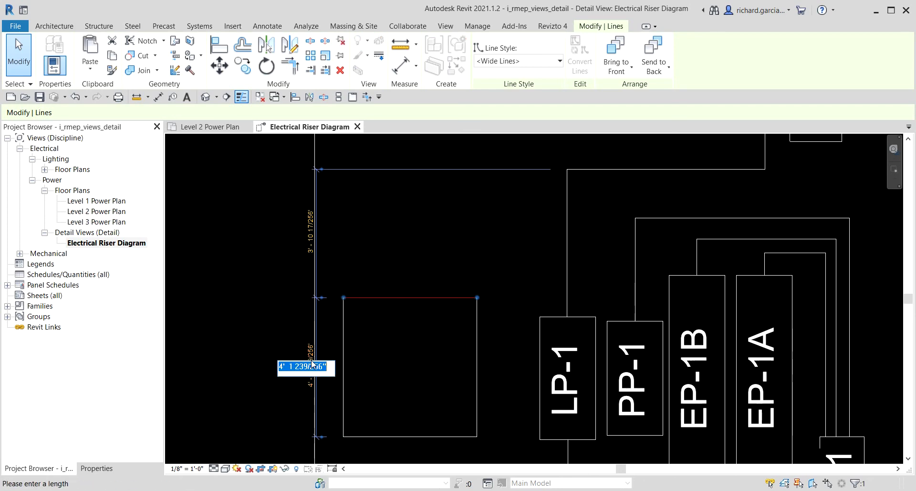
{"action": "type", "text": "3"}
{"action": "key", "text": "Return"}
{"action": "key", "text": "Escape"}
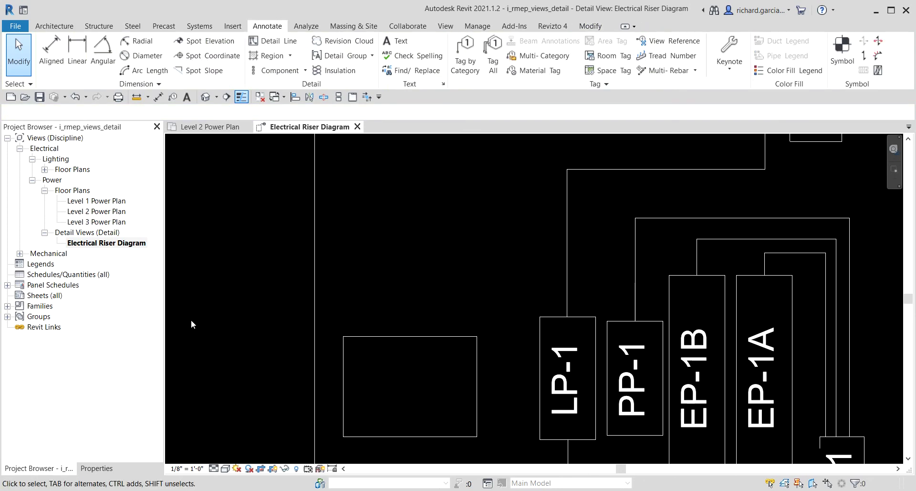
Step: Connect the rectangle's bottom edge to LP-1's bottom edge with detail lines running about 3'-2" down, 3'-5" across and back up
{"action": "scroll", "coordinate": [191, 320], "scroll_direction": "down", "scroll_amount": 2}
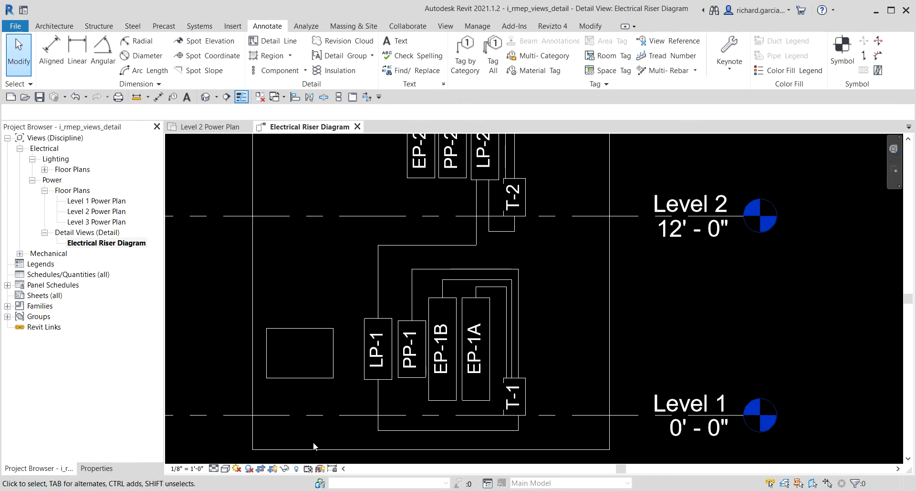
{"action": "scroll", "coordinate": [316, 399], "scroll_direction": "up", "scroll_amount": 2}
{"action": "middle_click_drag", "start_coordinate": [316, 400], "coordinate": [468, 314]}
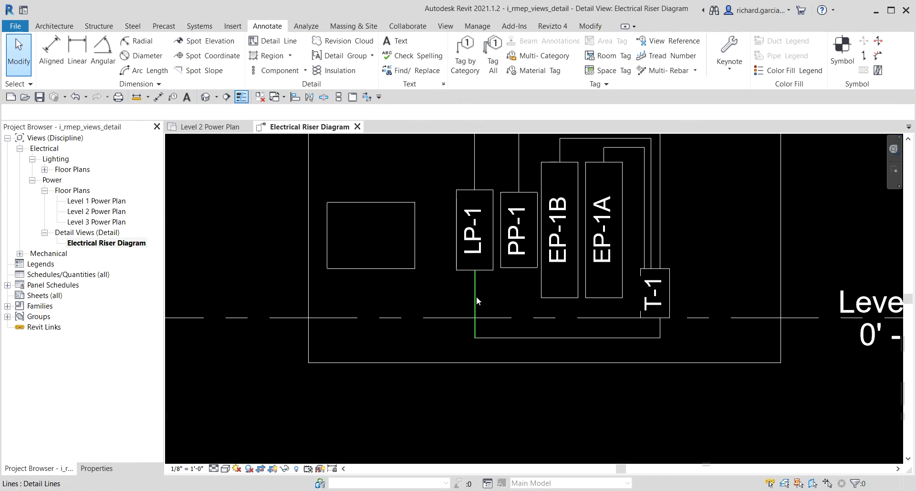
{"action": "left_click", "coordinate": [476, 296]}
{"action": "scroll", "coordinate": [477, 296], "scroll_direction": "up", "scroll_amount": 2}
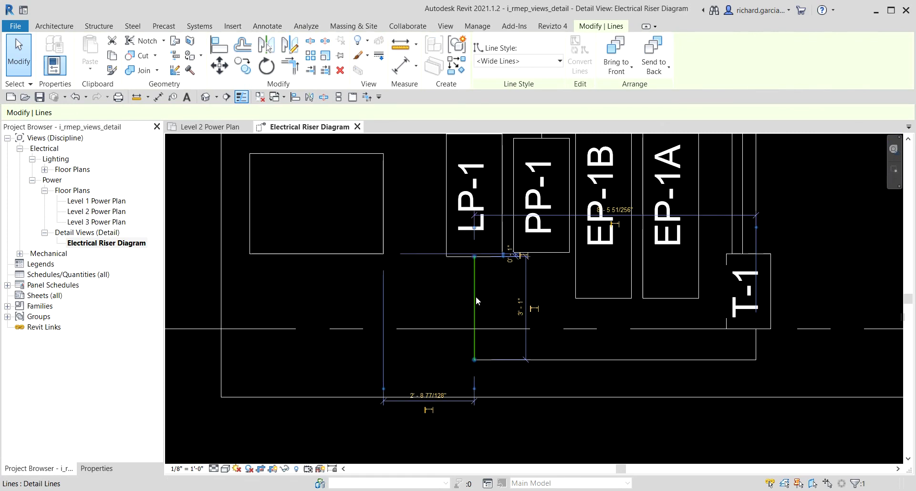
{"action": "right_click", "coordinate": [476, 297]}
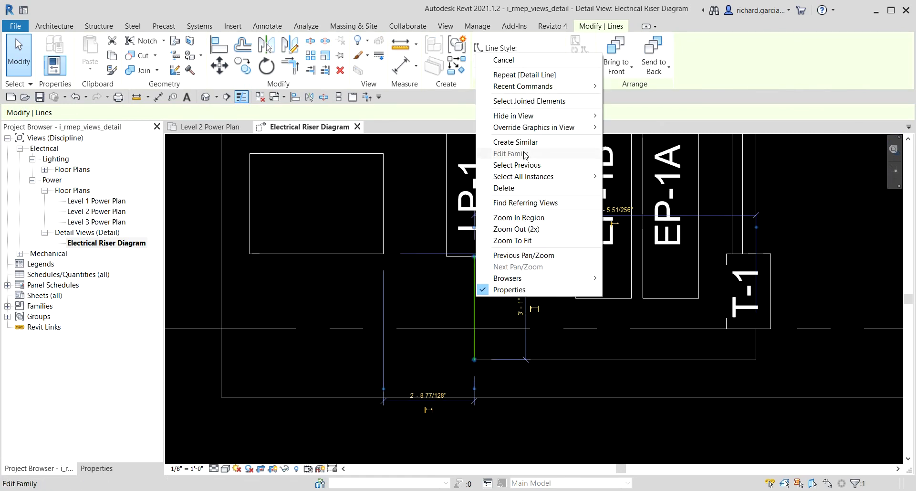
{"action": "left_click", "coordinate": [524, 142]}
{"action": "left_click", "coordinate": [345, 254]}
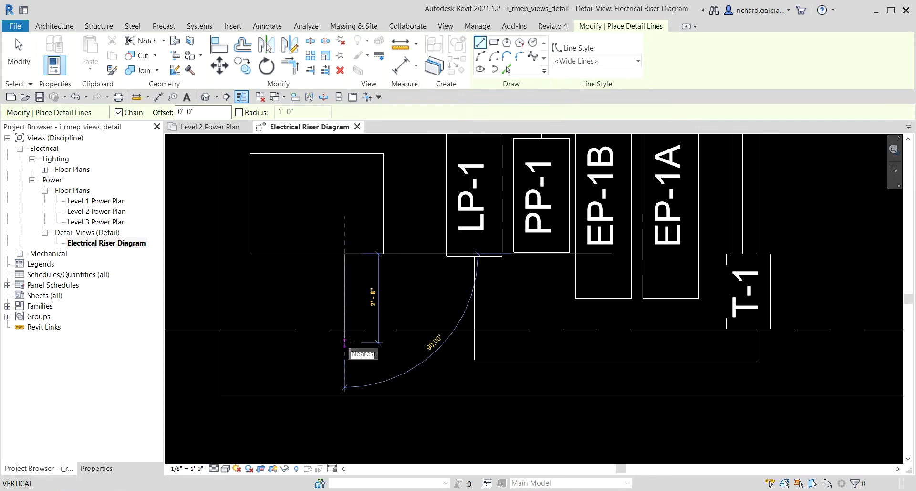
{"action": "left_click", "coordinate": [345, 360]}
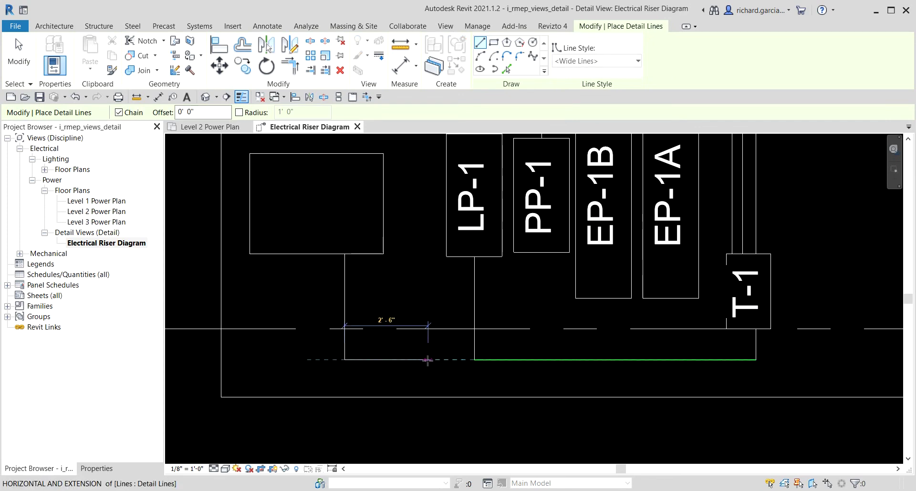
{"action": "left_click", "coordinate": [459, 360]}
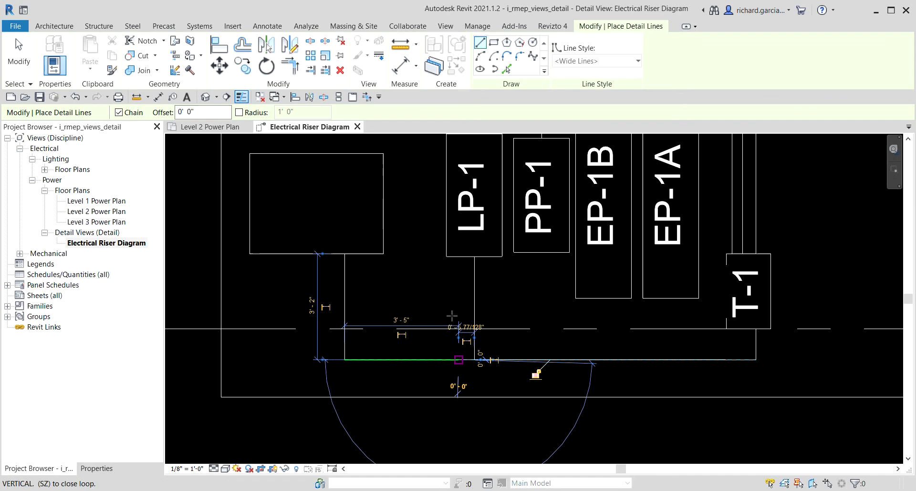
{"action": "left_click", "coordinate": [459, 256]}
{"action": "scroll", "coordinate": [343, 327], "scroll_direction": "down", "scroll_amount": 2}
{"action": "middle_click_drag", "start_coordinate": [343, 328], "coordinate": [403, 303]}
{"action": "key", "text": "Escape"}
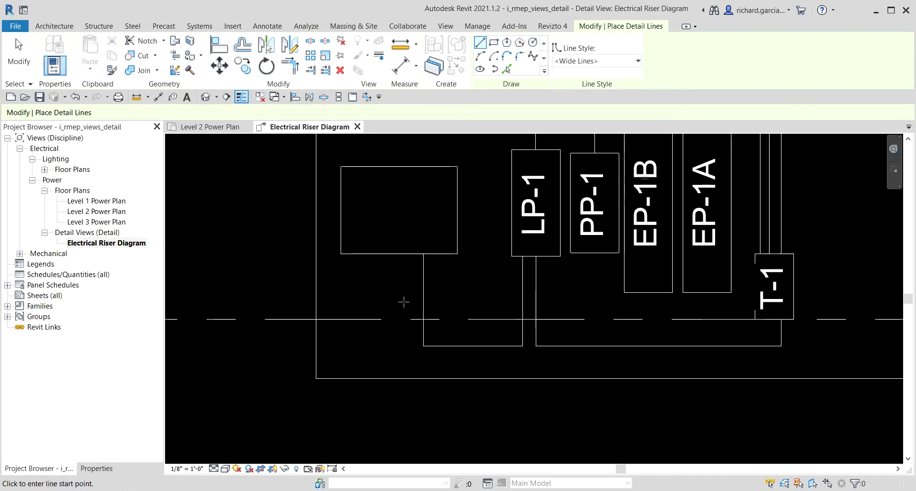
Step: Draw a second detail-line run from the rectangle's bottom edge, about 3'-2" down and outward, ending just inside the crop boundary
{"action": "left_click", "coordinate": [377, 255]}
{"action": "left_click", "coordinate": [375, 346]}
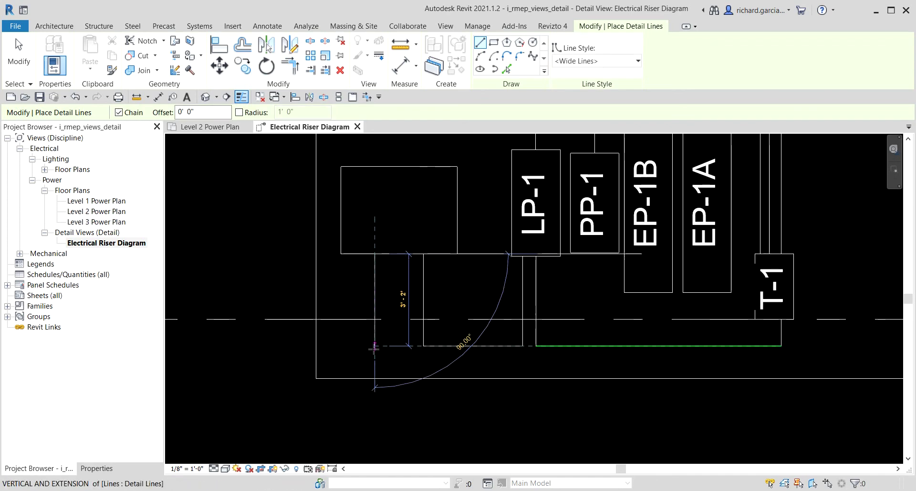
{"action": "left_click", "coordinate": [323, 345]}
{"action": "scroll", "coordinate": [324, 345], "scroll_direction": "down", "scroll_amount": 2}
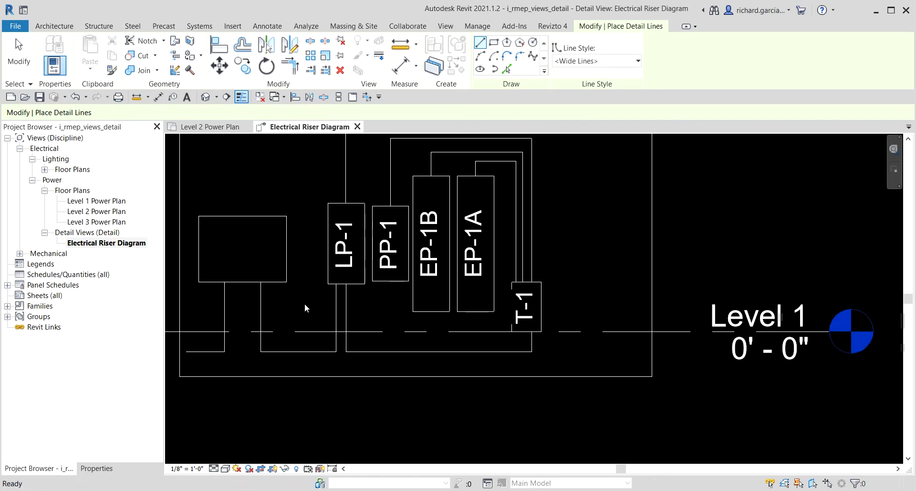
{"action": "key", "text": "Escape"}
{"action": "key", "text": "Escape"}
Step: Nudge the vertical line of the T-1 connection under LP-1 toward PP-1, about 11 5/8" from the rectangle's connection line
{"action": "scroll", "coordinate": [345, 296], "scroll_direction": "up", "scroll_amount": 4}
{"action": "left_click", "coordinate": [356, 303]}
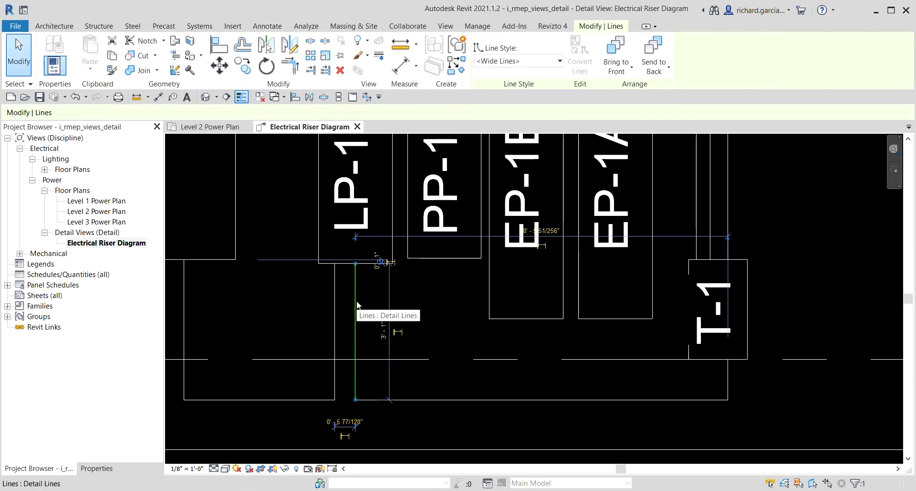
{"action": "key", "text": "Right"}
{"action": "key", "text": "Right"}
{"action": "key", "text": "Right"}
{"action": "key", "text": "Right"}
{"action": "key", "text": "Right"}
{"action": "key", "text": "Right"}
{"action": "key", "text": "Right"}
{"action": "key", "text": "Right"}
{"action": "key", "text": "Right"}
{"action": "key", "text": "Right"}
{"action": "key", "text": "Right"}
{"action": "key", "text": "Right"}
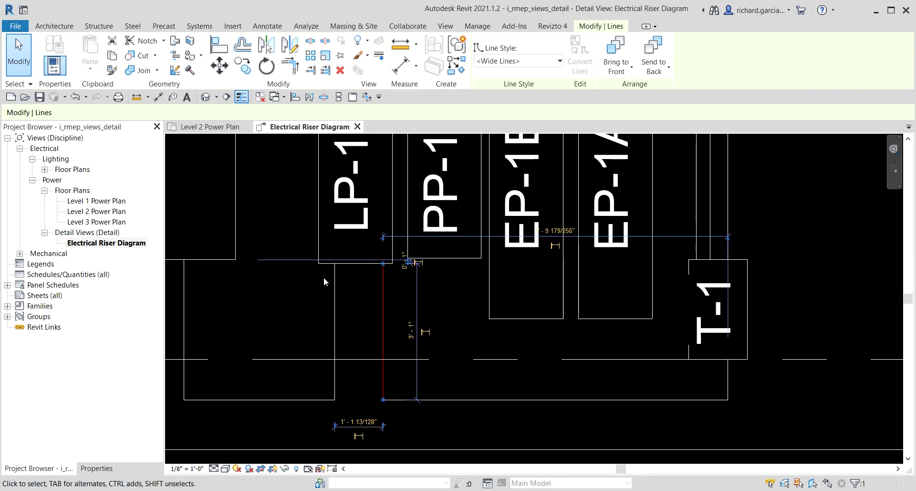
{"action": "key", "text": "Left"}
{"action": "key", "text": "Left"}
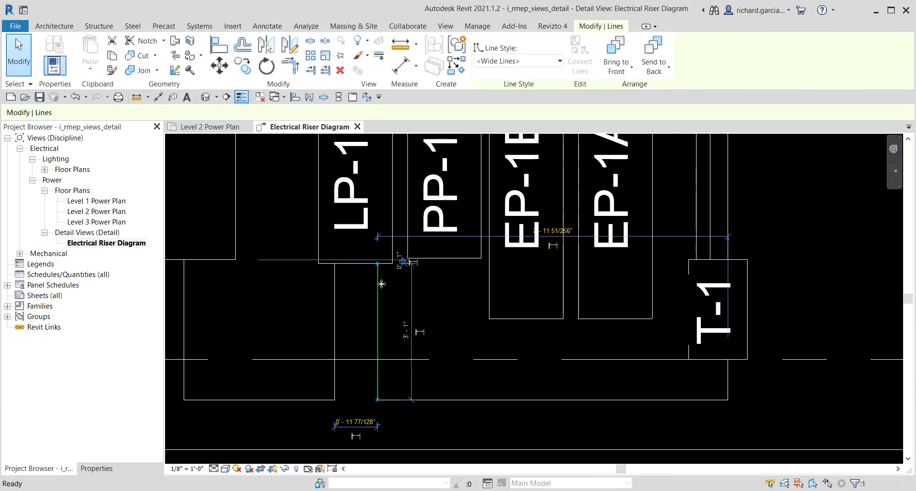
Step: Draw a vertical detail line about 3'-5" long down from LP-1's bottom edge, midway between its two existing connection lines
{"action": "key", "text": "d"}
{"action": "key", "text": "l"}
{"action": "scroll", "coordinate": [360, 306], "scroll_direction": "up", "scroll_amount": 1}
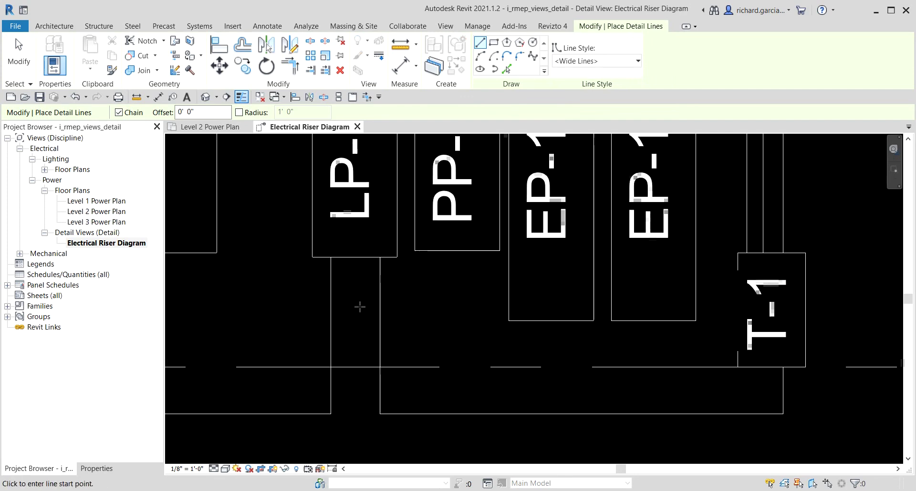
{"action": "left_click", "coordinate": [355, 257]}
{"action": "scroll", "coordinate": [366, 295], "scroll_direction": "down", "scroll_amount": 1}
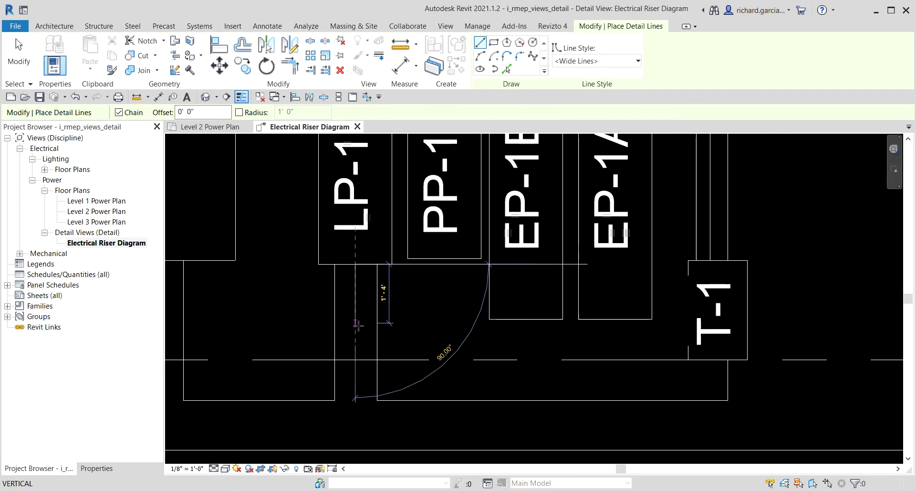
{"action": "middle_click_drag", "start_coordinate": [366, 329], "coordinate": [360, 260]}
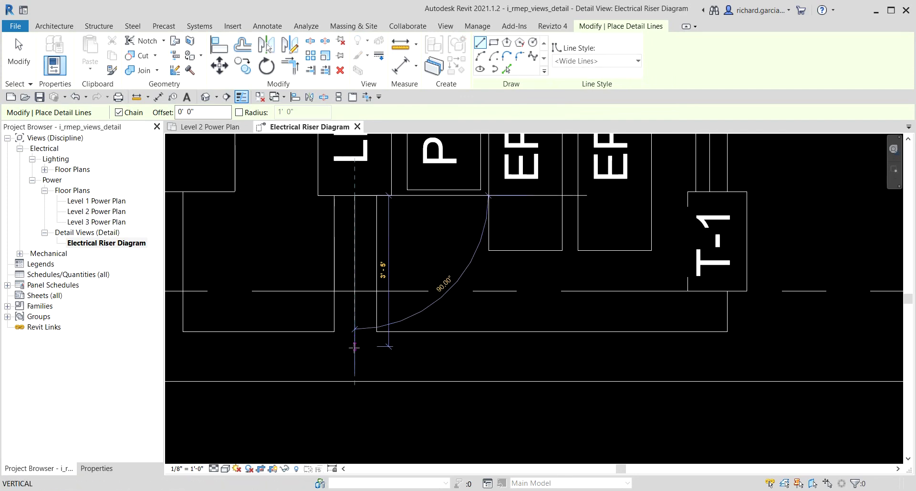
{"action": "left_click", "coordinate": [354, 347]}
{"action": "key", "text": "Escape"}
Step: Draw a ground symbol of three progressively shorter horizontal detail lines at the lower end of LP-1's middle vertical line
{"action": "scroll", "coordinate": [348, 364], "scroll_direction": "up", "scroll_amount": 1}
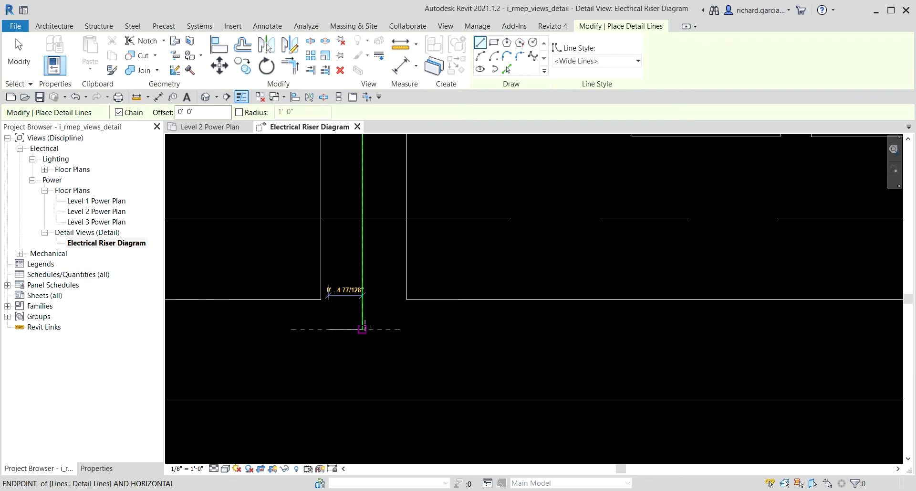
{"action": "left_click", "coordinate": [363, 329]}
{"action": "key", "text": "Escape"}
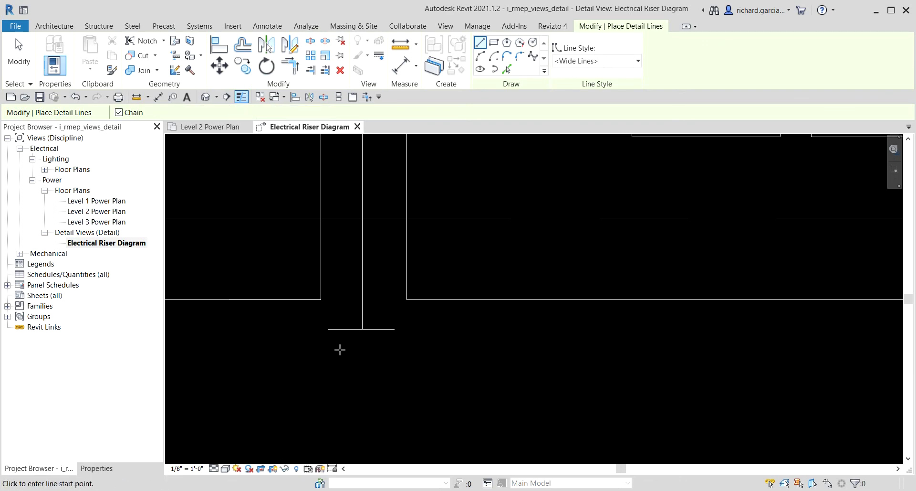
{"action": "left_click", "coordinate": [342, 340]}
{"action": "left_click", "coordinate": [379, 340]}
{"action": "key", "text": "Escape"}
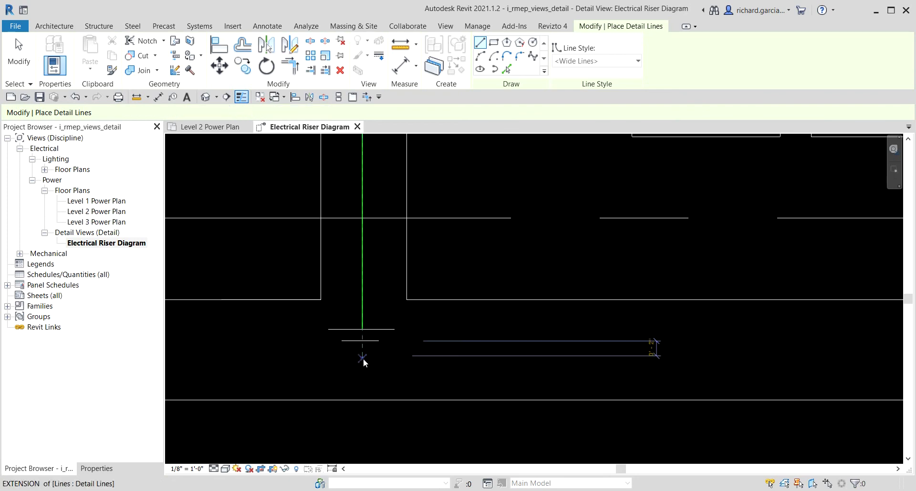
{"action": "left_click", "coordinate": [353, 353]}
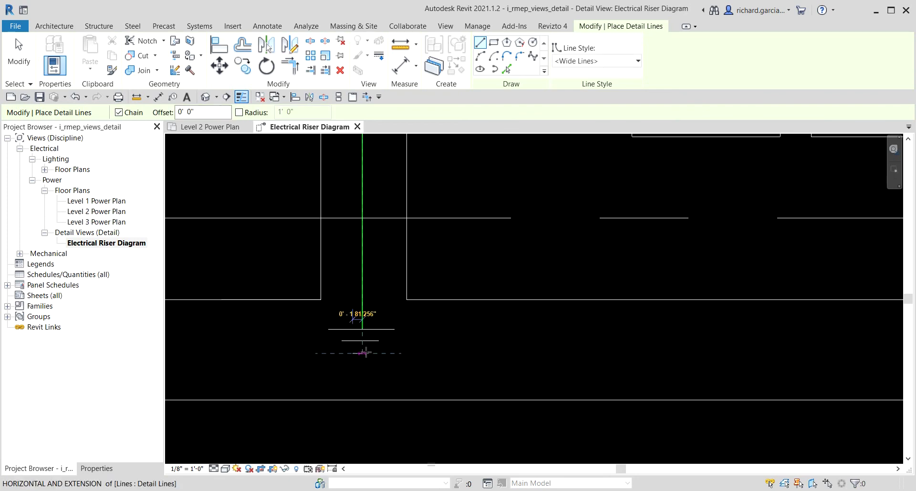
{"action": "left_click", "coordinate": [400, 350]}
{"action": "key", "text": "Escape"}
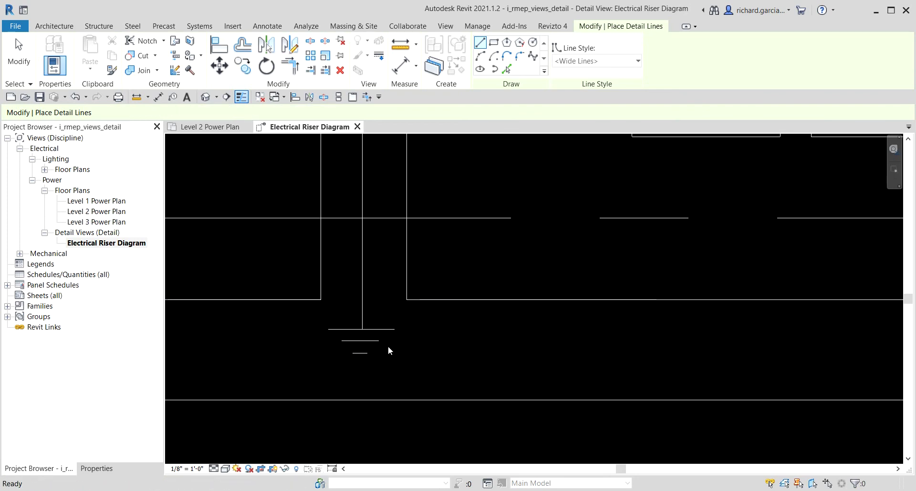
{"action": "key", "text": "Escape"}
Step: Examine the ground symbol and the complete riser diagram across Level 1 and Level 2
{"action": "scroll", "coordinate": [338, 333], "scroll_direction": "down", "scroll_amount": 2}
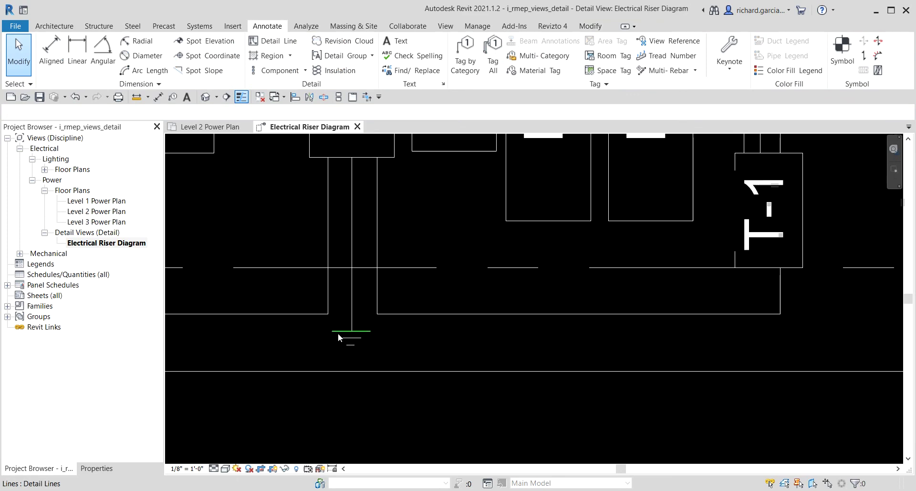
{"action": "scroll", "coordinate": [338, 333], "scroll_direction": "up", "scroll_amount": 1}
{"action": "scroll", "coordinate": [489, 351], "scroll_direction": "down", "scroll_amount": 2}
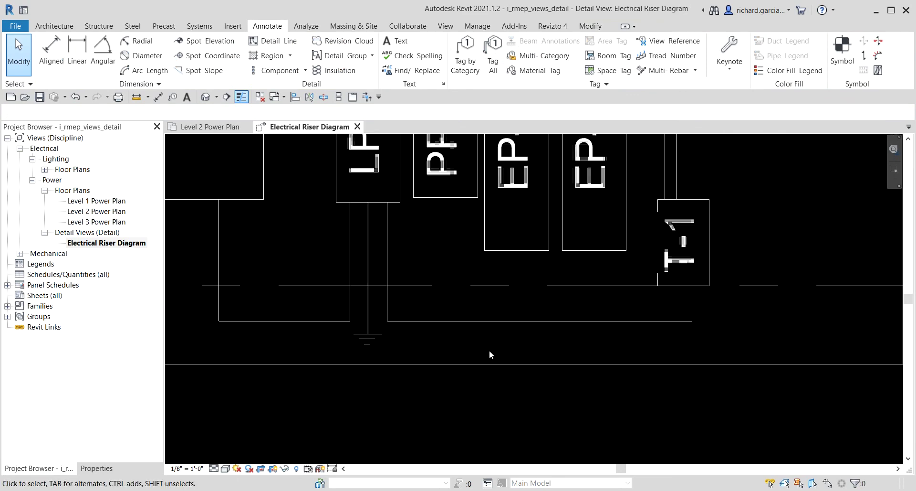
{"action": "scroll", "coordinate": [489, 351], "scroll_direction": "down", "scroll_amount": 3}
{"action": "middle_click_drag", "start_coordinate": [495, 337], "coordinate": [429, 305]}
{"action": "scroll", "coordinate": [427, 298], "scroll_direction": "up", "scroll_amount": 1}
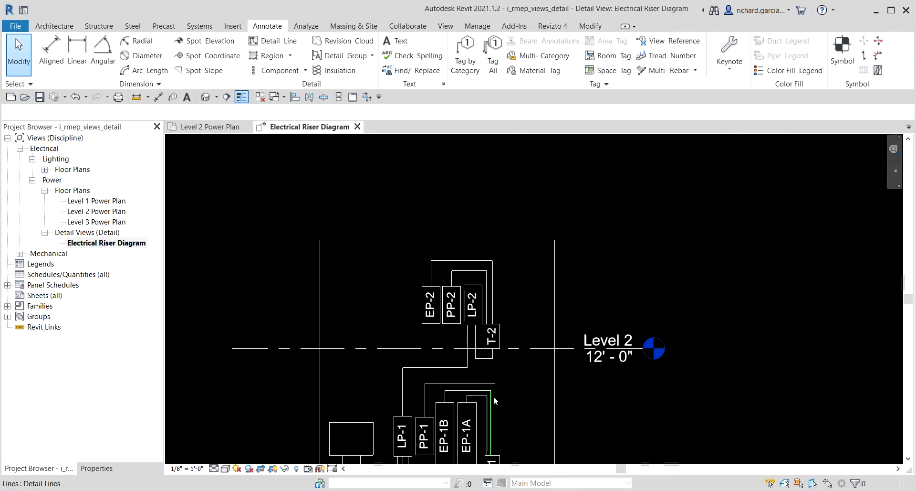
{"action": "middle_click_drag", "start_coordinate": [495, 400], "coordinate": [494, 311]}
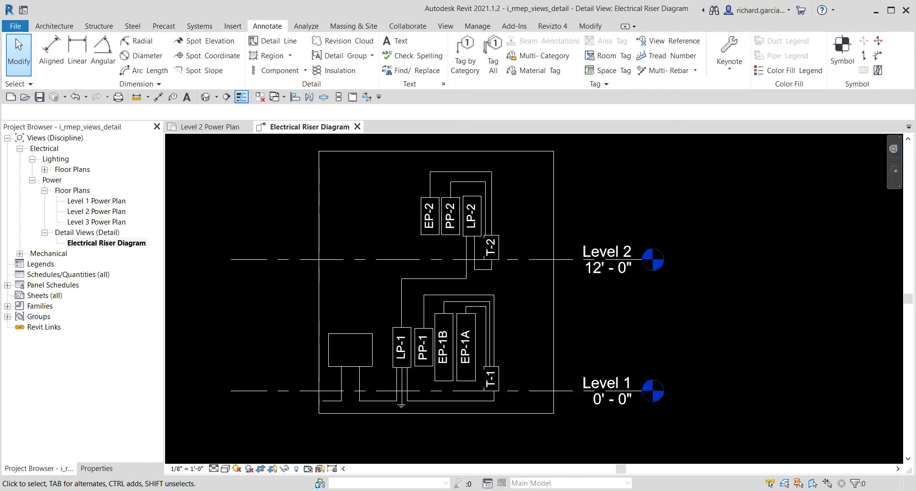
Step: Place a text note without a leader, in the 3/32" Arial type, reading UTILITY TRANSOCKET inside the empty rectangle beside LP-1
{"action": "left_click", "coordinate": [397, 41]}
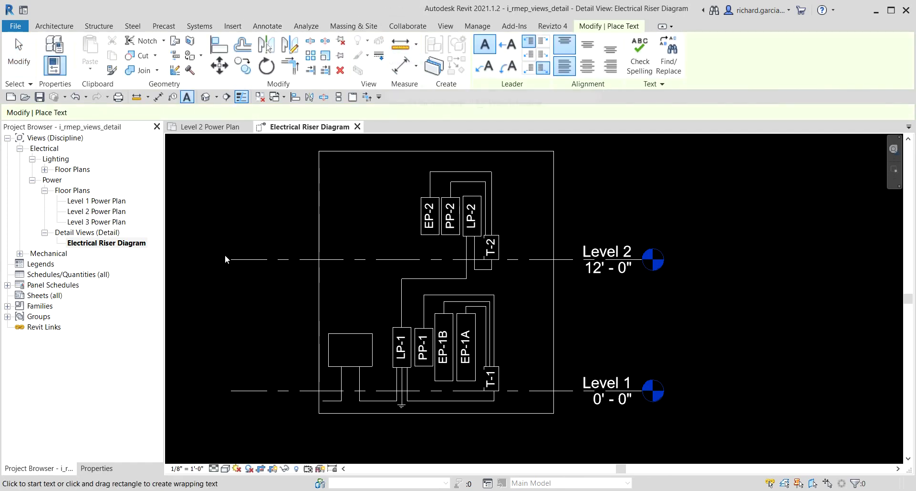
{"action": "left_click", "coordinate": [97, 468]}
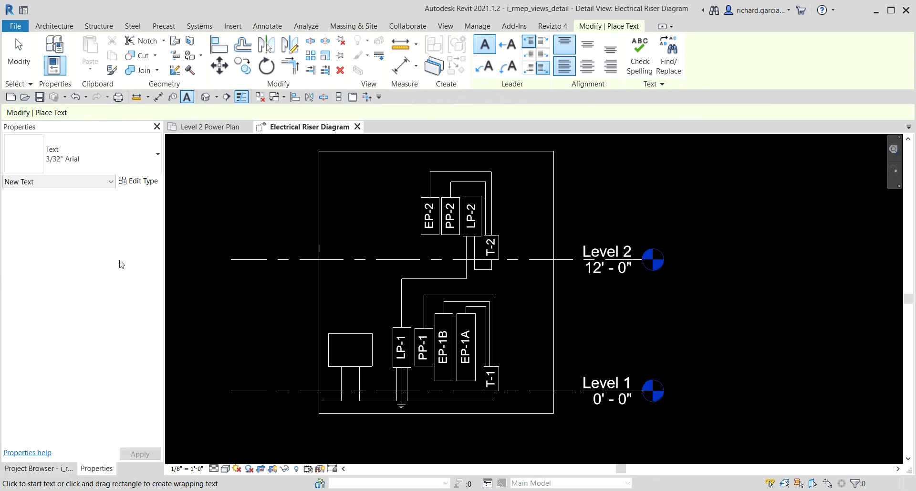
{"action": "left_click", "coordinate": [74, 161]}
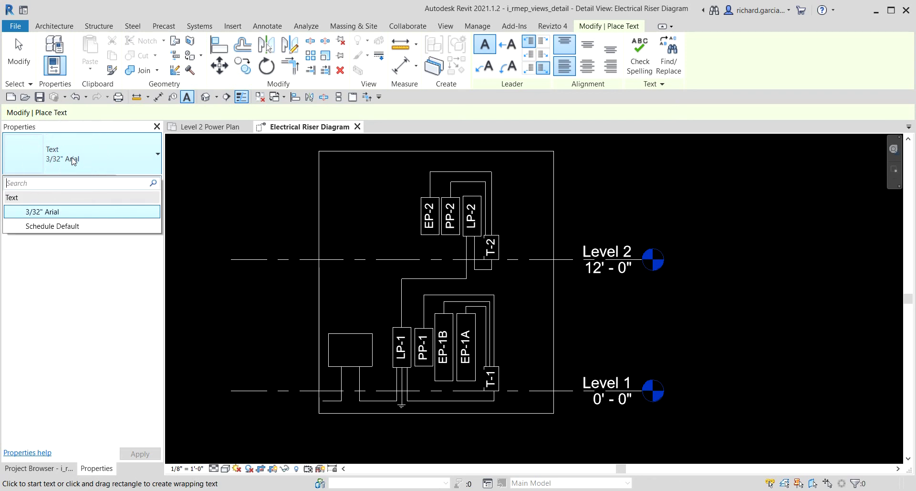
{"action": "left_click", "coordinate": [74, 161]}
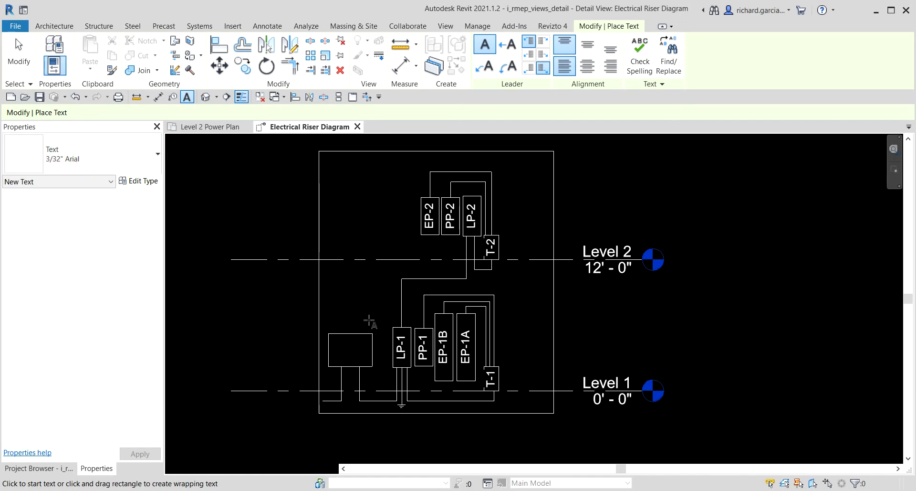
{"action": "scroll", "coordinate": [318, 409], "scroll_direction": "up", "scroll_amount": 4}
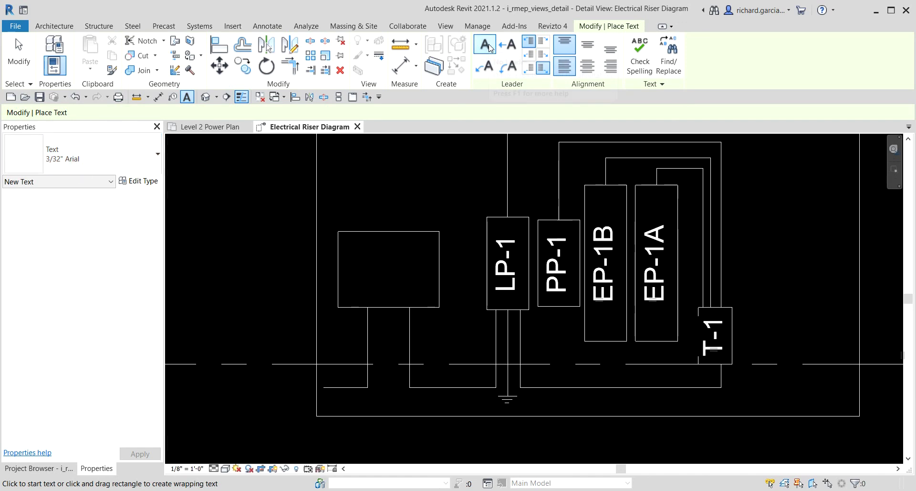
{"action": "left_click", "coordinate": [491, 48]}
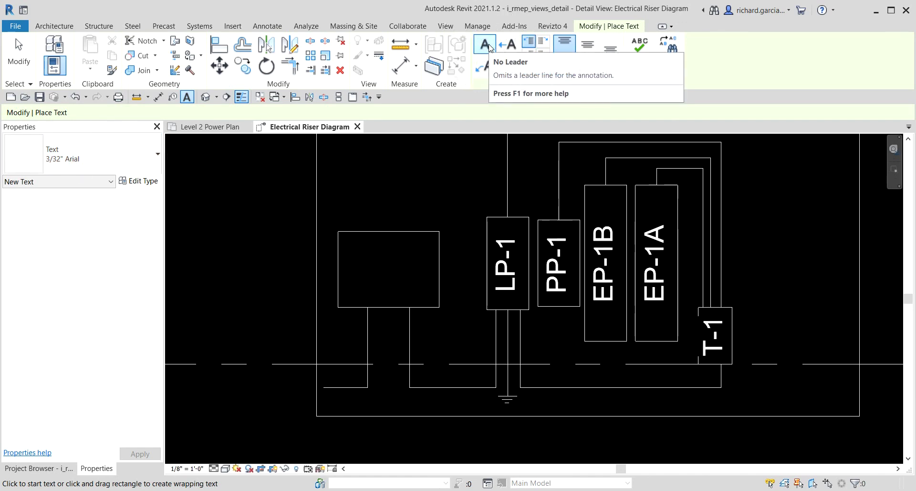
{"action": "scroll", "coordinate": [382, 282], "scroll_direction": "up", "scroll_amount": 3}
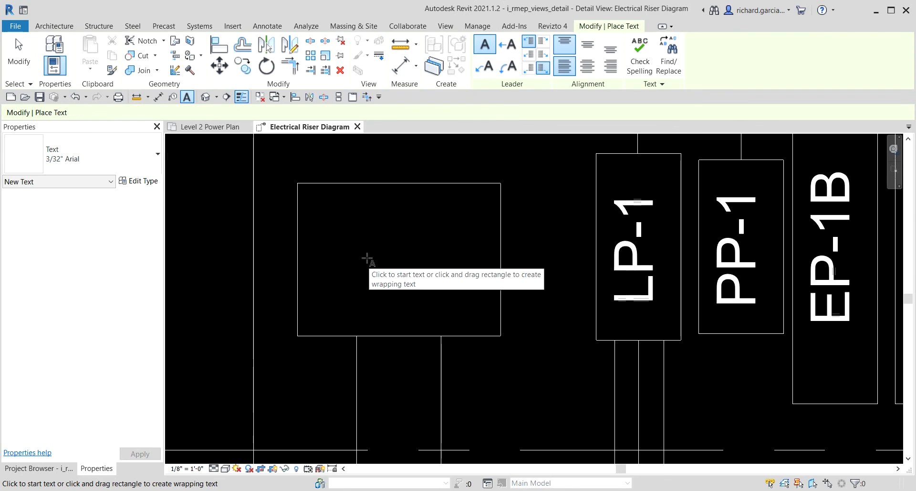
{"action": "left_click", "coordinate": [381, 234]}
{"action": "type", "text": "ut"}
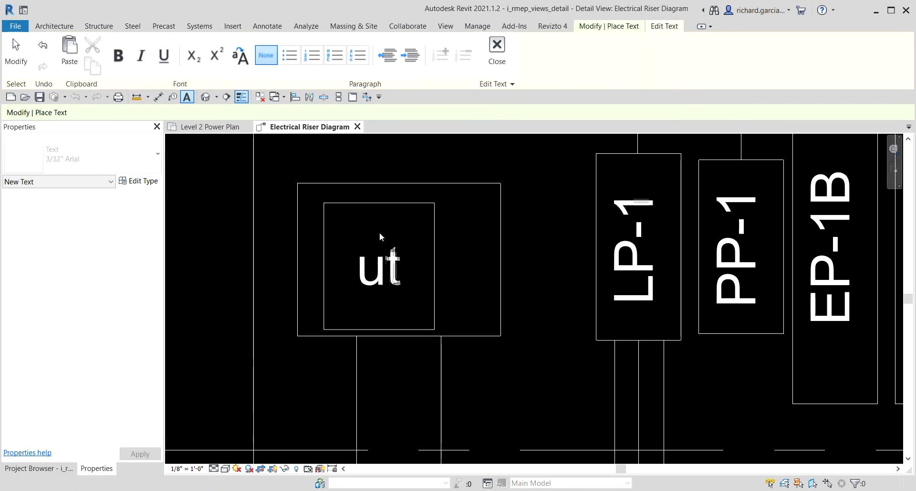
{"action": "key", "text": "BackSpace"}
{"action": "key", "text": "BackSpace"}
{"action": "key", "text": "Caps_Lock"}
{"action": "type", "text": "U"}
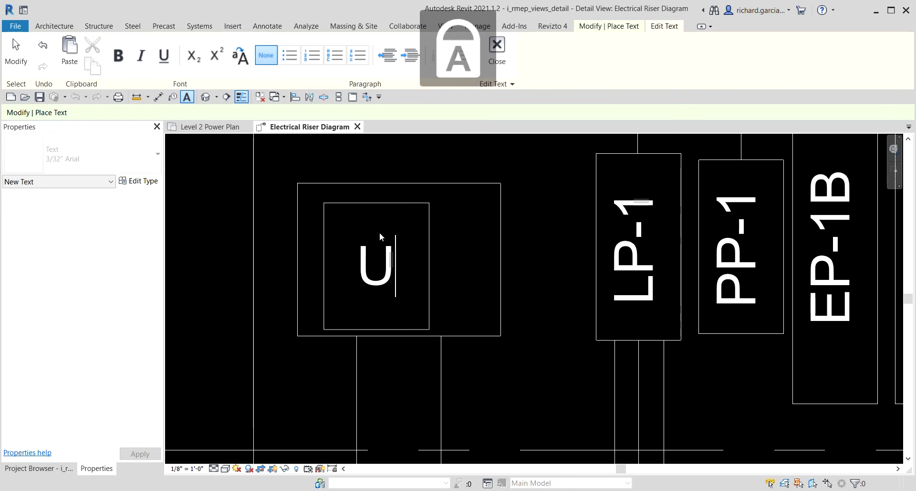
{"action": "type", "text": "TILITY "}
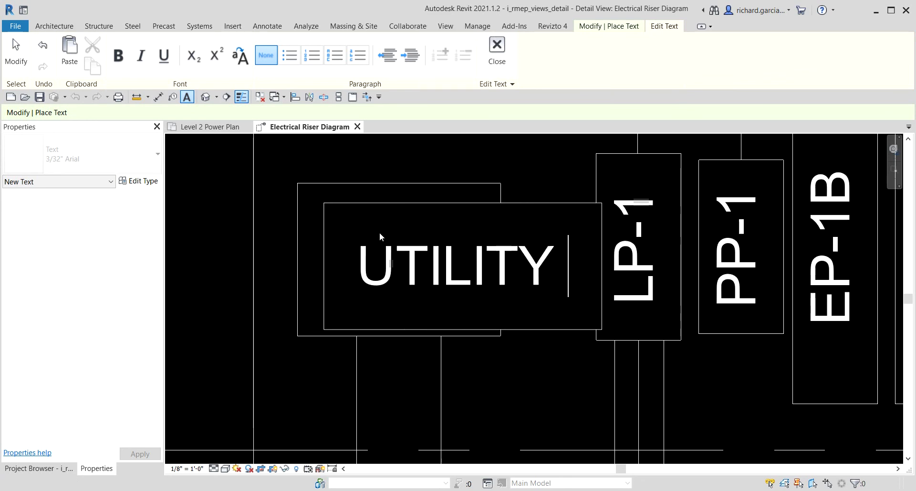
{"action": "type", "text": "TRANSO"}
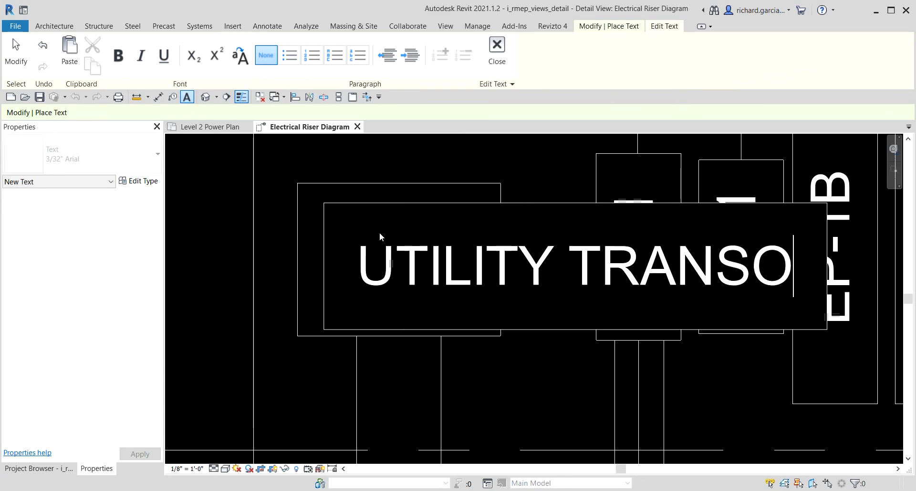
{"action": "type", "text": "CKET"}
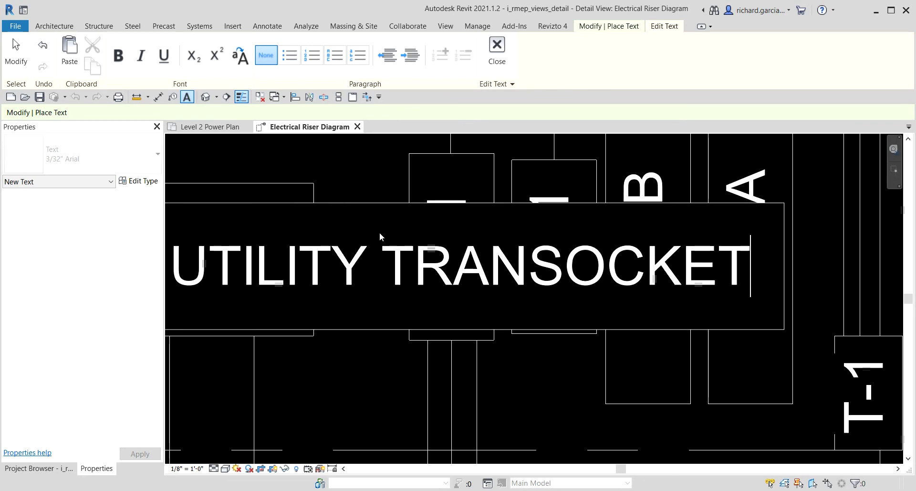
{"action": "scroll", "coordinate": [741, 173], "scroll_direction": "down", "scroll_amount": 2}
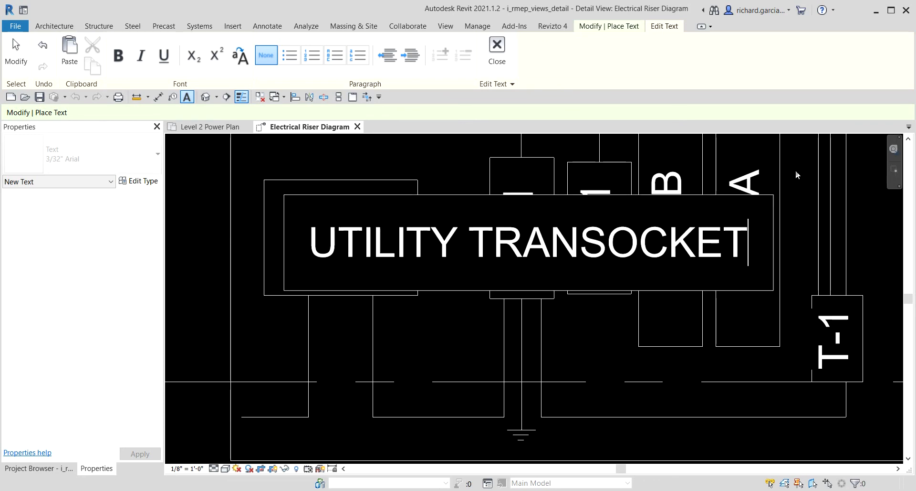
{"action": "left_click", "coordinate": [795, 170]}
{"action": "scroll", "coordinate": [567, 277], "scroll_direction": "down", "scroll_amount": 3}
{"action": "key", "text": "Escape"}
{"action": "key", "text": "Escape"}
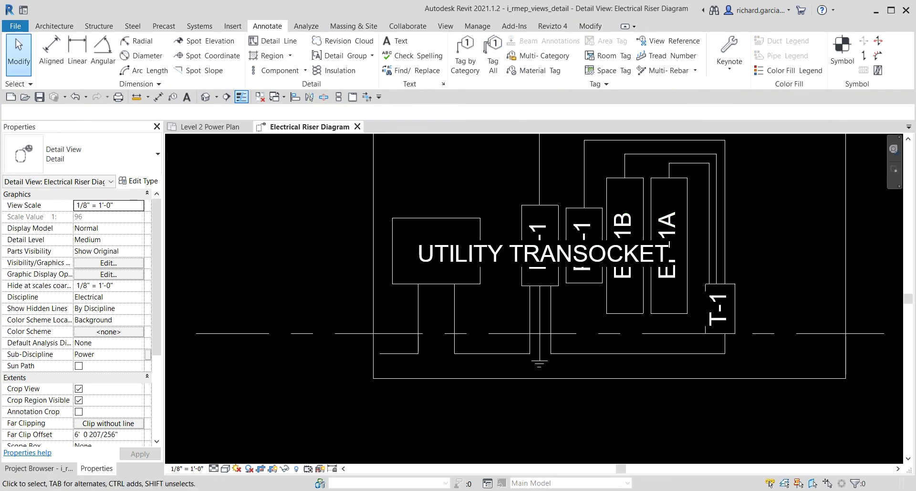
Step: Narrow the UTILITY TRANSOCKET note so it wraps onto two lines, and duplicate its text type as 3/32" Arial 2
{"action": "left_click", "coordinate": [500, 257]}
{"action": "left_click_drag", "start_coordinate": [684, 254], "coordinate": [600, 257]}
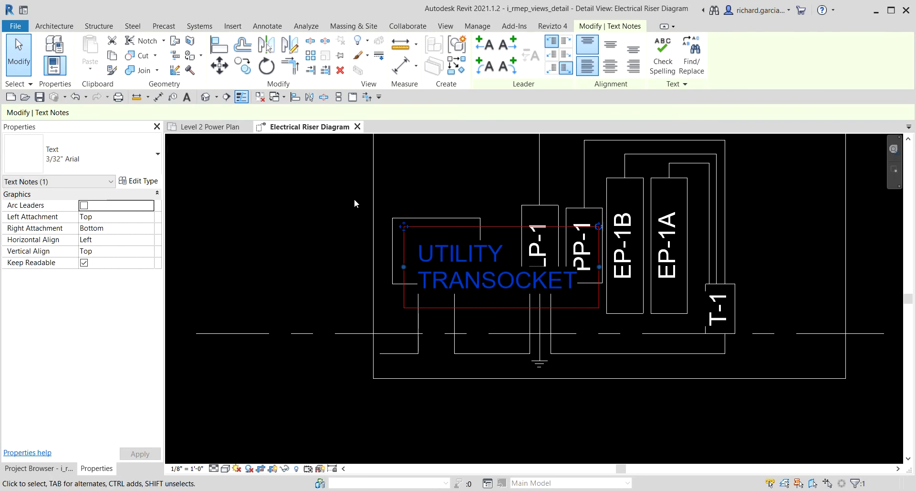
{"action": "left_click", "coordinate": [154, 184]}
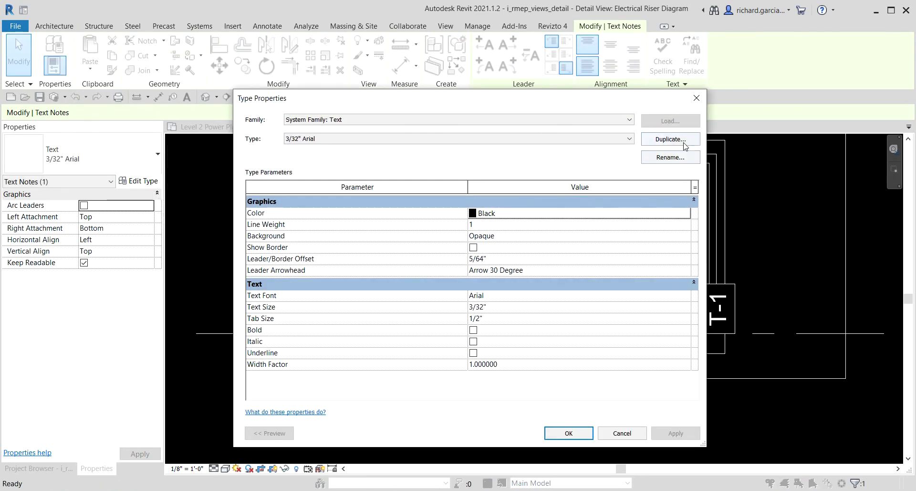
{"action": "left_click", "coordinate": [678, 142]}
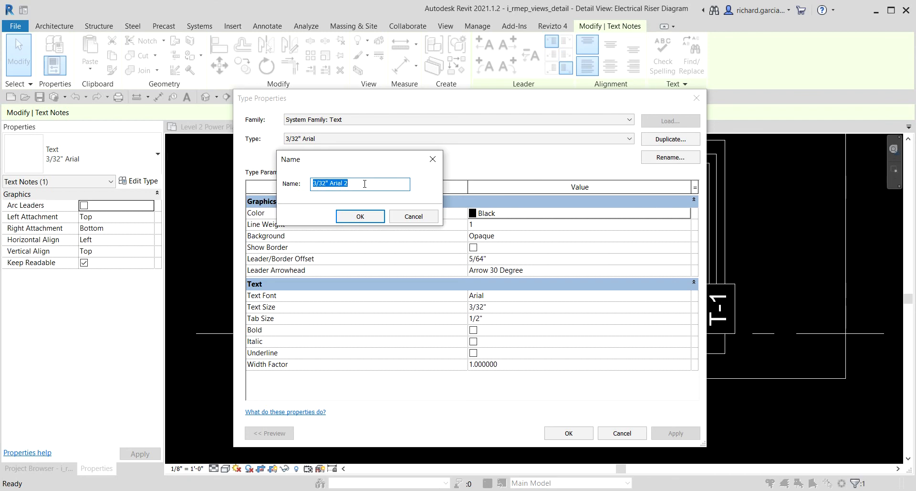
{"action": "left_click", "coordinate": [358, 217]}
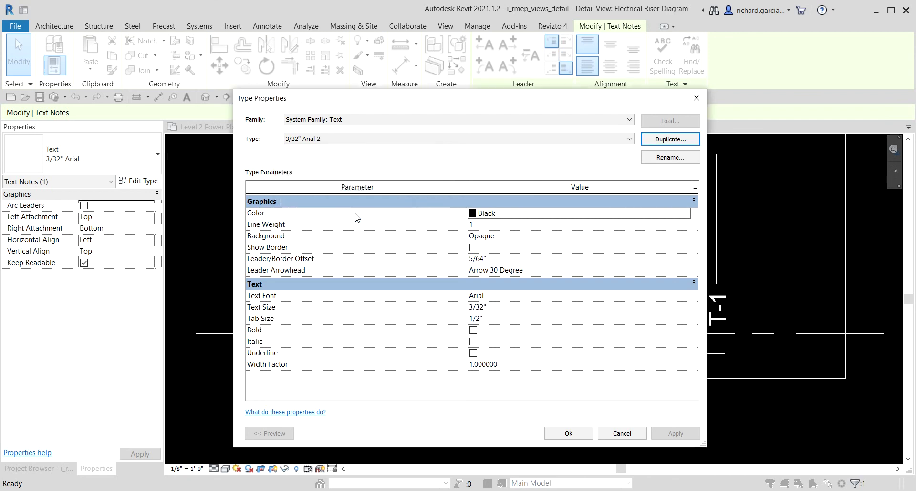
Step: Set the text size of the 3/32" Arial 2 type to 7 7/8" and apply it to the note
{"action": "left_click", "coordinate": [661, 307]}
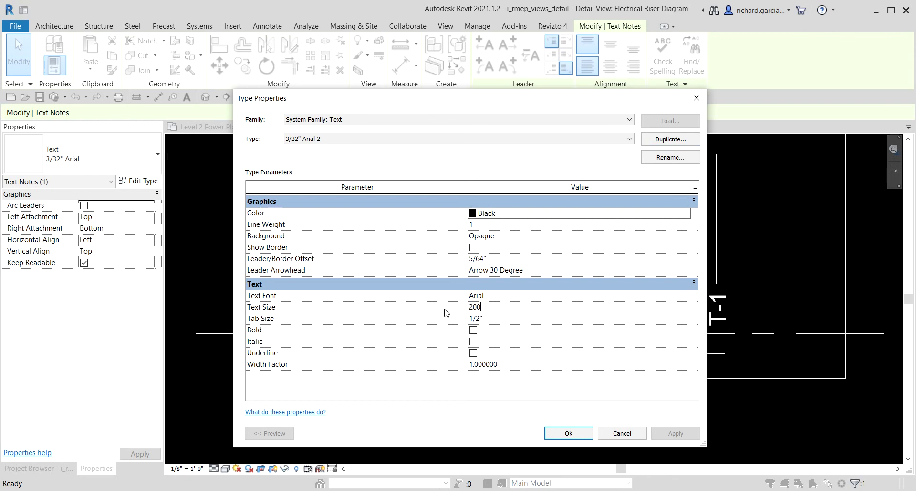
{"action": "key", "text": "Return"}
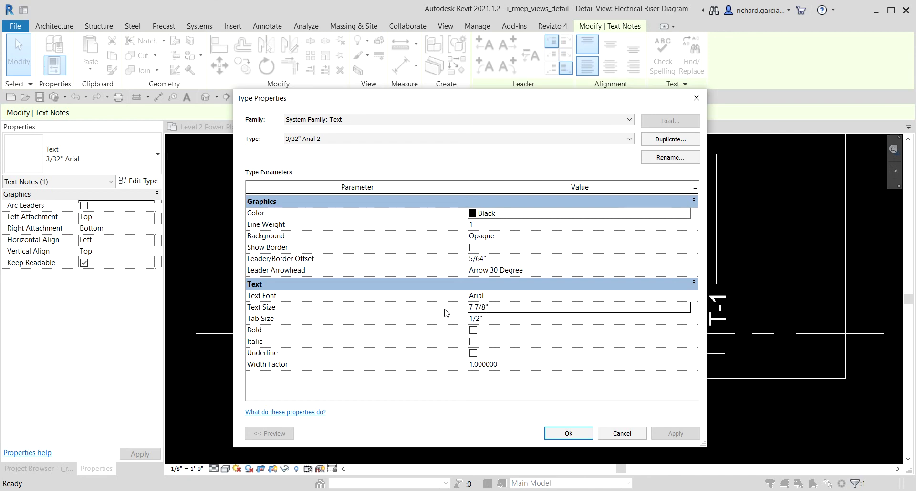
{"action": "left_click", "coordinate": [569, 432]}
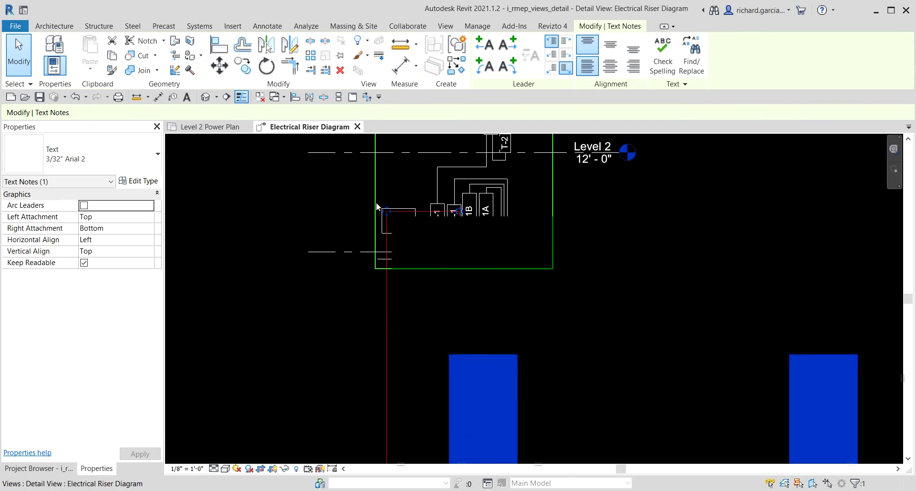
Step: Set the text size of the 3/32" Arial 2 type to 2 mm
{"action": "scroll", "coordinate": [376, 202], "scroll_direction": "down", "scroll_amount": 3}
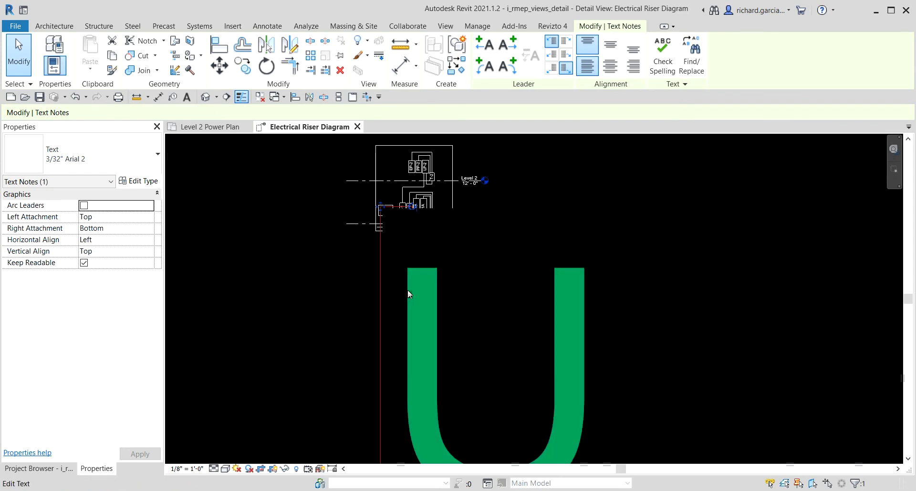
{"action": "left_click", "coordinate": [145, 181]}
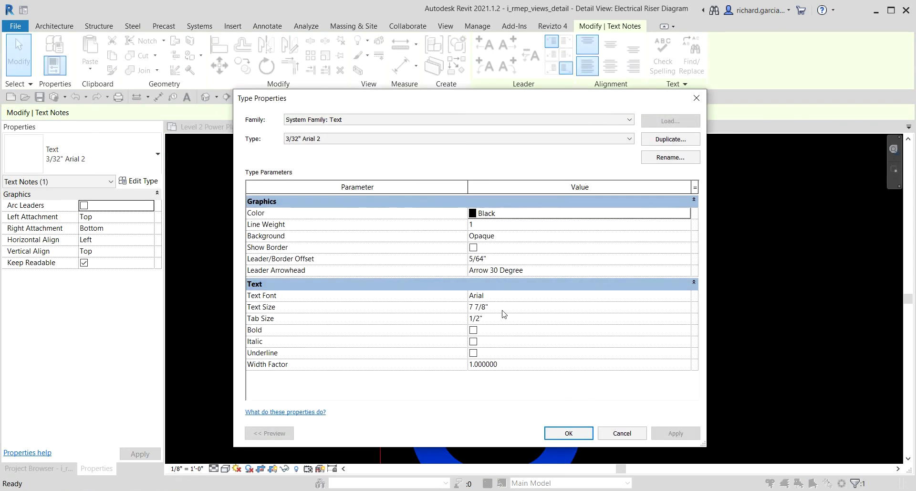
{"action": "left_click", "coordinate": [504, 308]}
{"action": "type", "text": "2mm"}
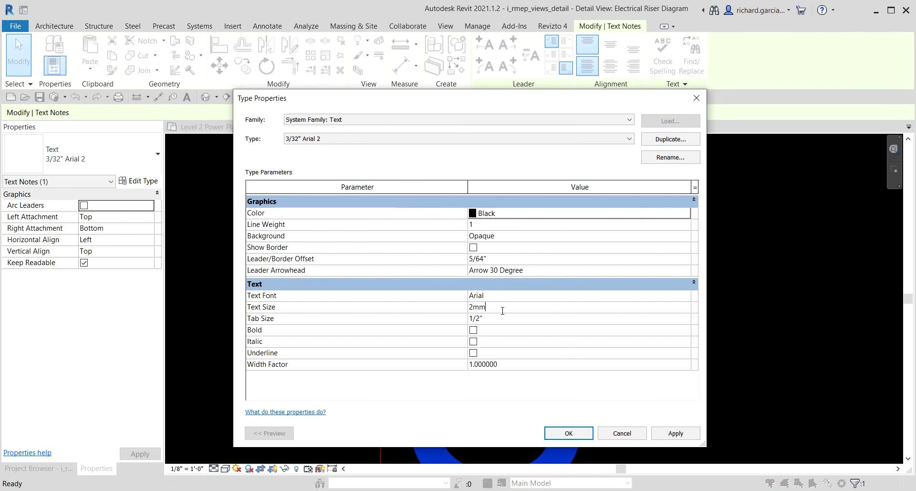
{"action": "key", "text": "Return"}
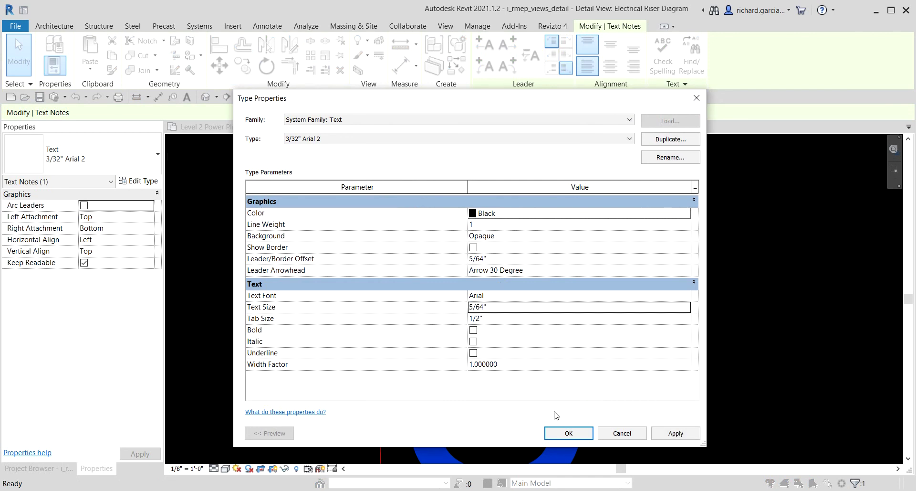
{"action": "left_click", "coordinate": [563, 435]}
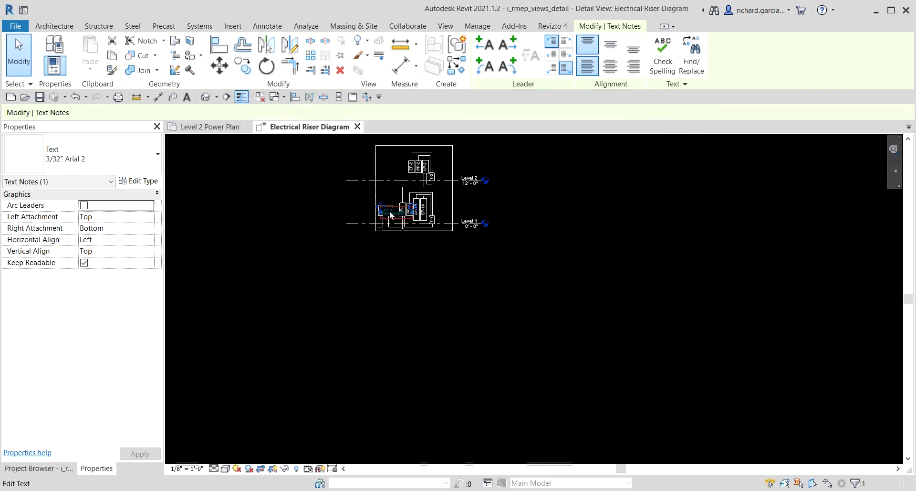
Step: Set the text size of the 3/32" Arial 2 type to 5/128"
{"action": "scroll", "coordinate": [396, 211], "scroll_direction": "up", "scroll_amount": 5}
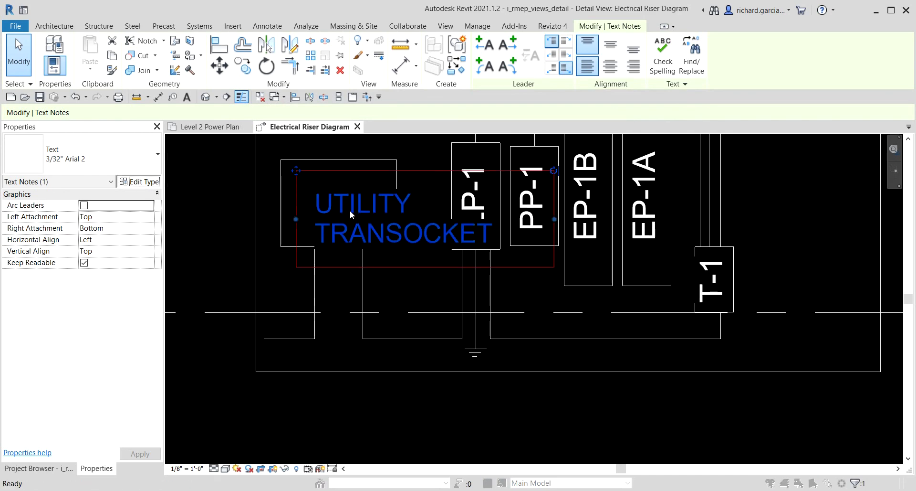
{"action": "left_click", "coordinate": [138, 180]}
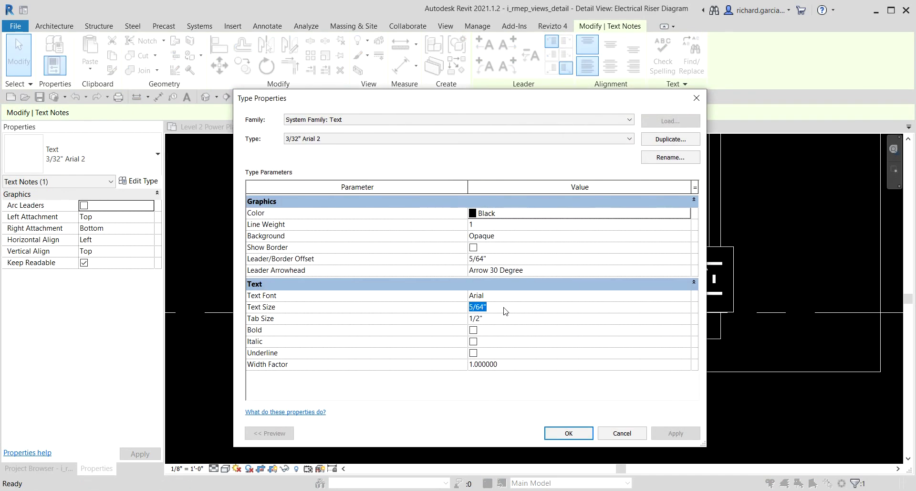
{"action": "type", "text": "128"}
{"action": "key", "text": "Return"}
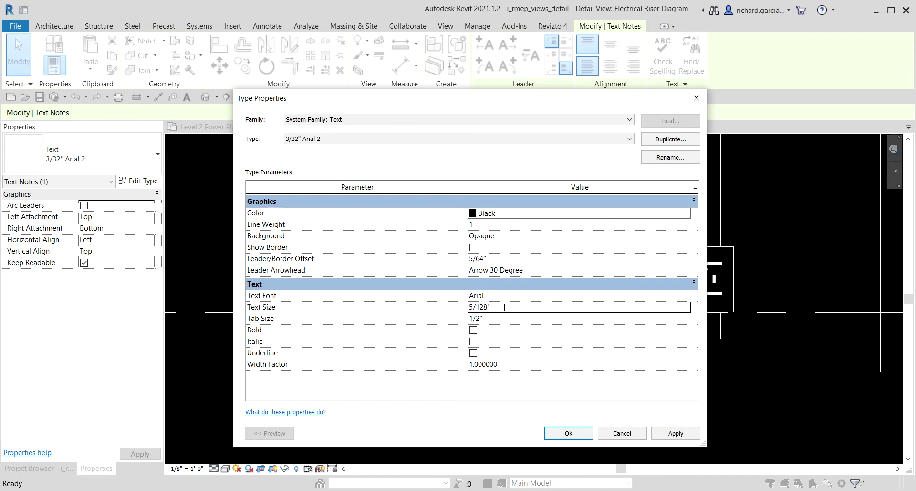
{"action": "left_click", "coordinate": [565, 439]}
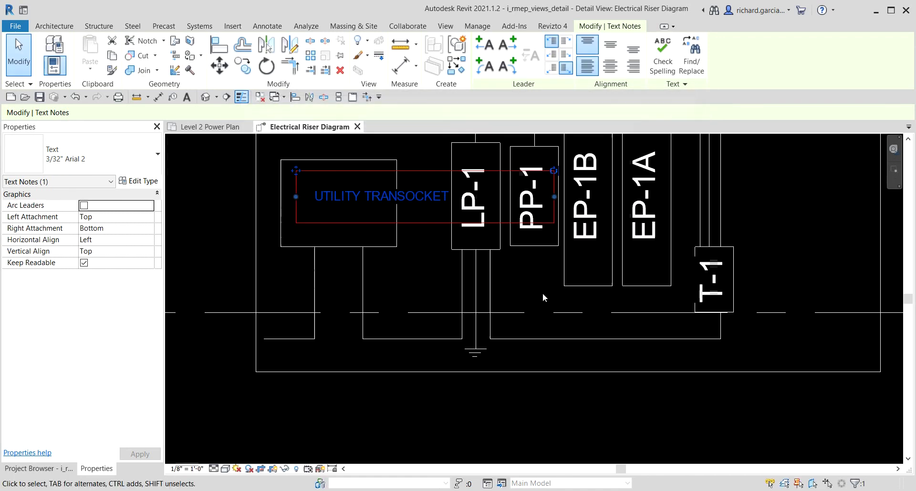
Step: Narrow the UTILITY TRANSOCKET note again to just short of LP-1, so its two words sit on separate lines
{"action": "left_click_drag", "start_coordinate": [554, 198], "coordinate": [432, 184]}
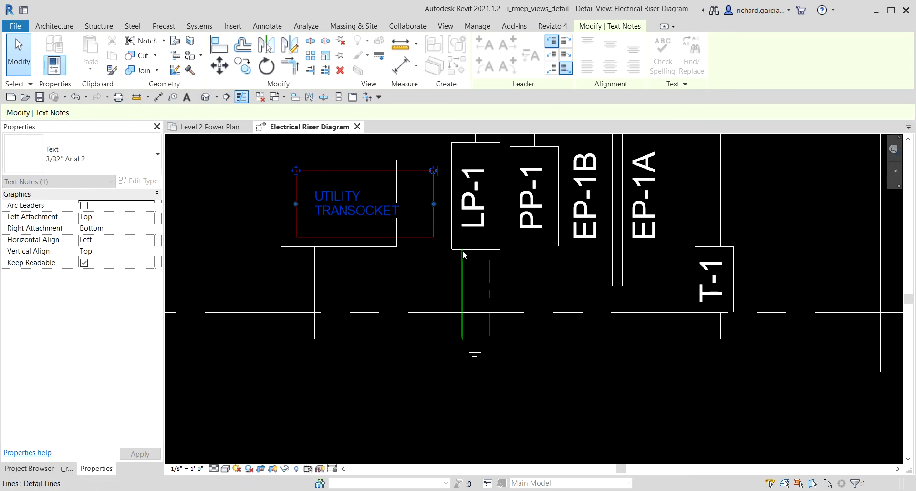
{"action": "middle_click_drag", "start_coordinate": [481, 259], "coordinate": [506, 313]}
{"action": "key", "text": "Escape"}
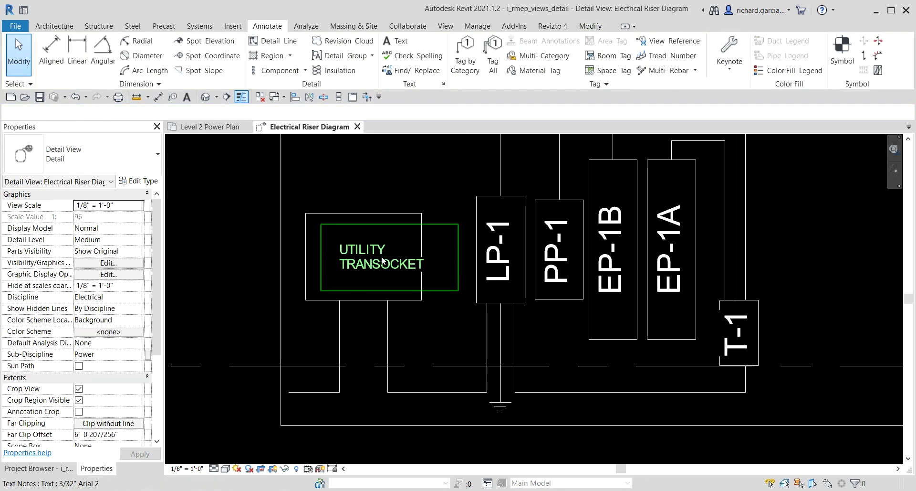
Step: Center-align the UTILITY TRANSOCKET text horizontally and move the note to the middle of the rectangle beside LP-1
{"action": "left_click", "coordinate": [385, 258]}
{"action": "left_click", "coordinate": [611, 66]}
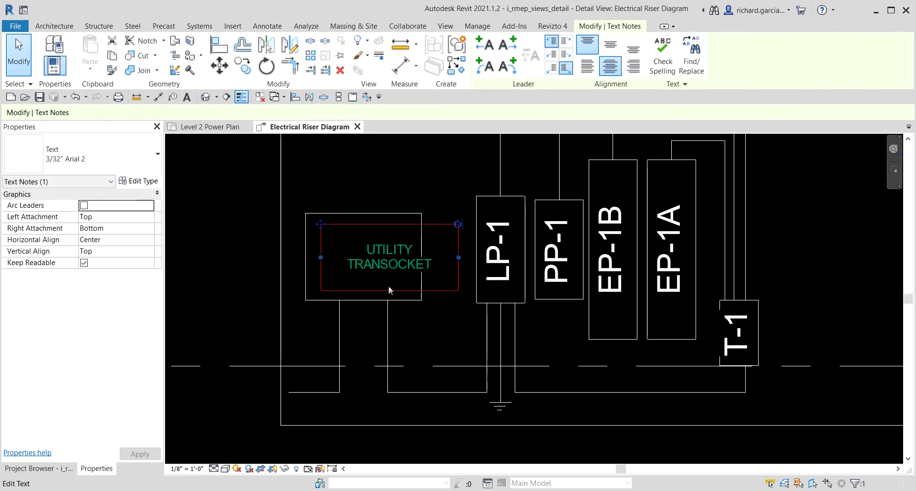
{"action": "left_click_drag", "start_coordinate": [320, 248], "coordinate": [319, 245]}
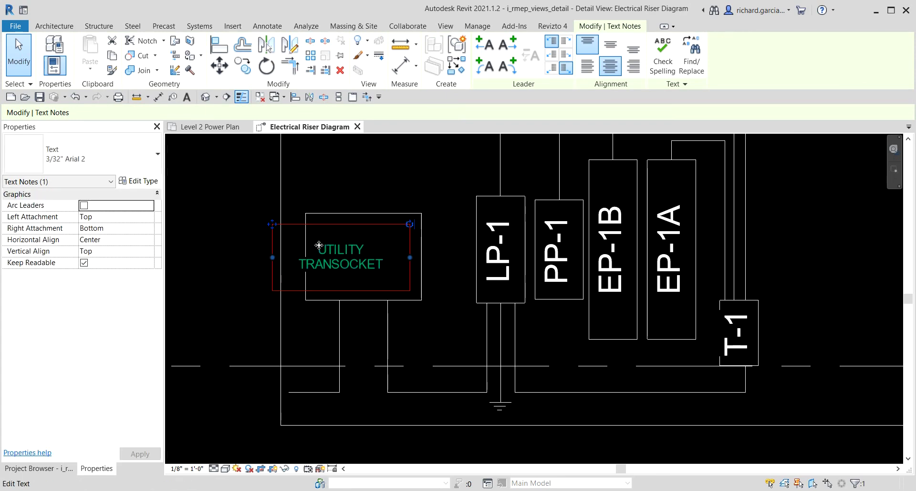
{"action": "key", "text": "Escape"}
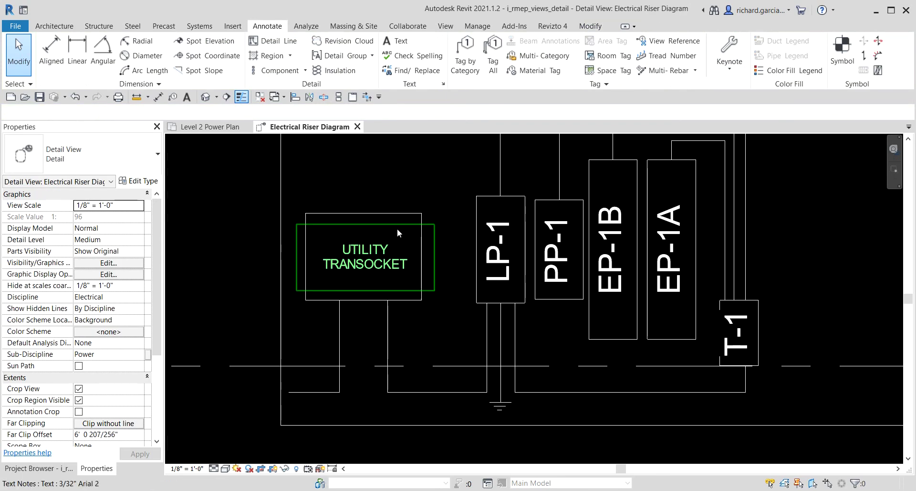
Step: Rename the text type of the UTILITY TRANSOCKET note to 1 mm Arial
{"action": "left_click", "coordinate": [360, 262]}
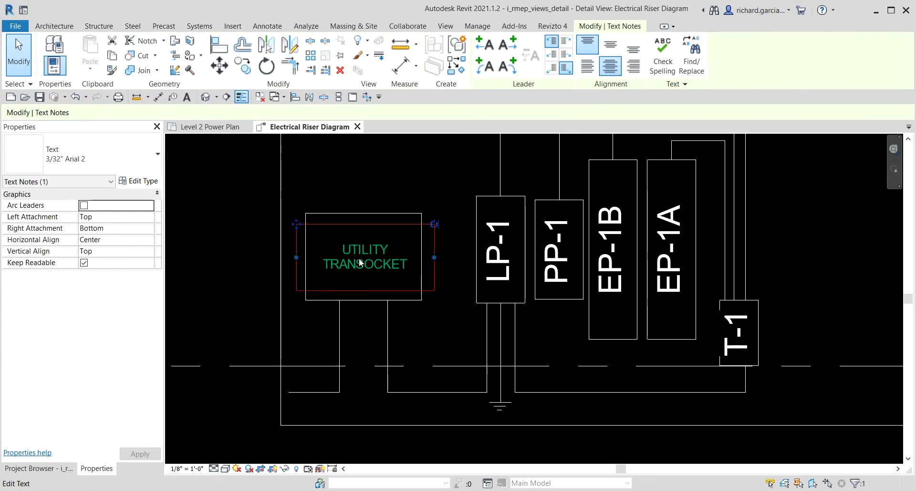
{"action": "left_click", "coordinate": [143, 182]}
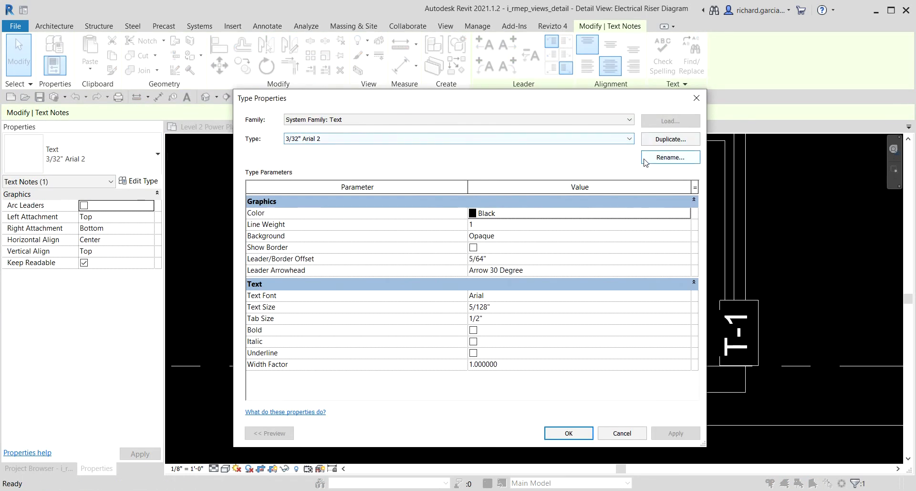
{"action": "left_click", "coordinate": [670, 157]}
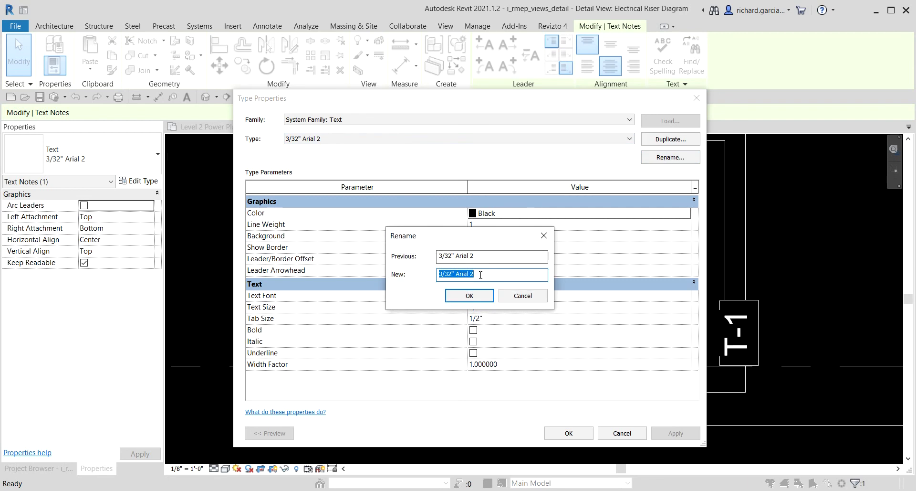
{"action": "type", "text": "1 mm a"}
{"action": "key", "text": "BackSpace"}
{"action": "key", "text": "Caps_Lock"}
{"action": "type", "text": "Arial"}
{"action": "left_click", "coordinate": [467, 295]}
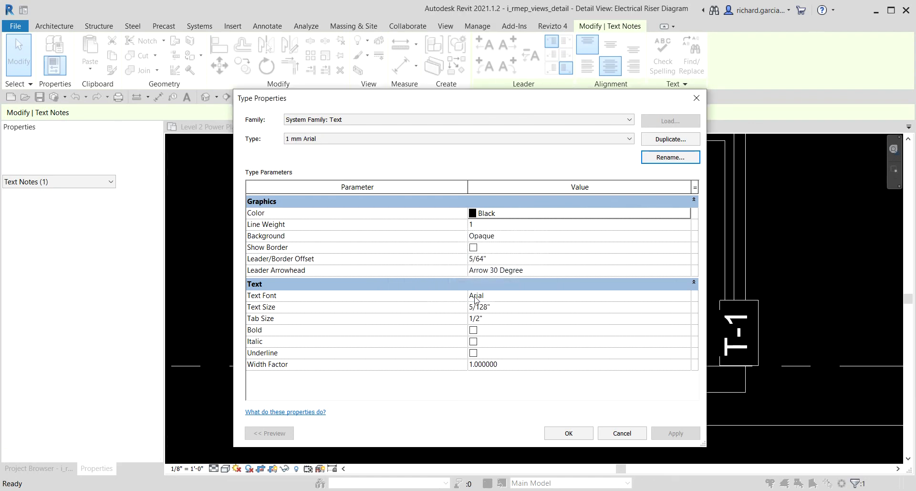
{"action": "left_click", "coordinate": [568, 433]}
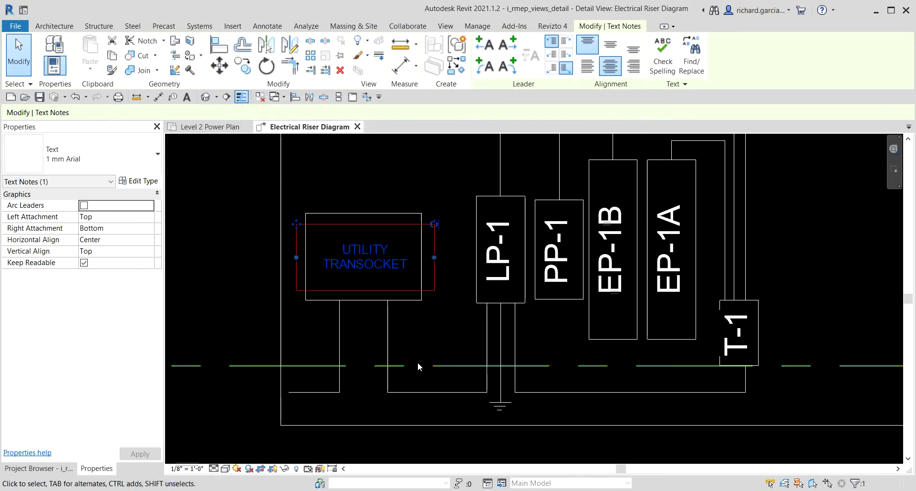
{"action": "scroll", "coordinate": [281, 206], "scroll_direction": "down", "scroll_amount": 2}
{"action": "left_click", "coordinate": [680, 315]}
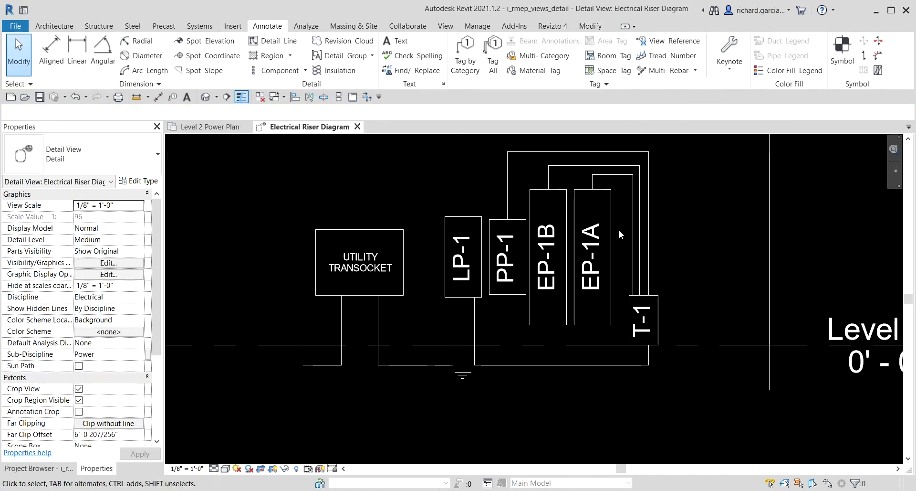
Step: Place a 3/32" Arial text note reading TO PADMOUNT TRANSFORMER just below the Level 1 line, outside the crop boundary near the UTILITY TRANSOCKET rectangle
{"action": "scroll", "coordinate": [584, 199], "scroll_direction": "down", "scroll_amount": 3}
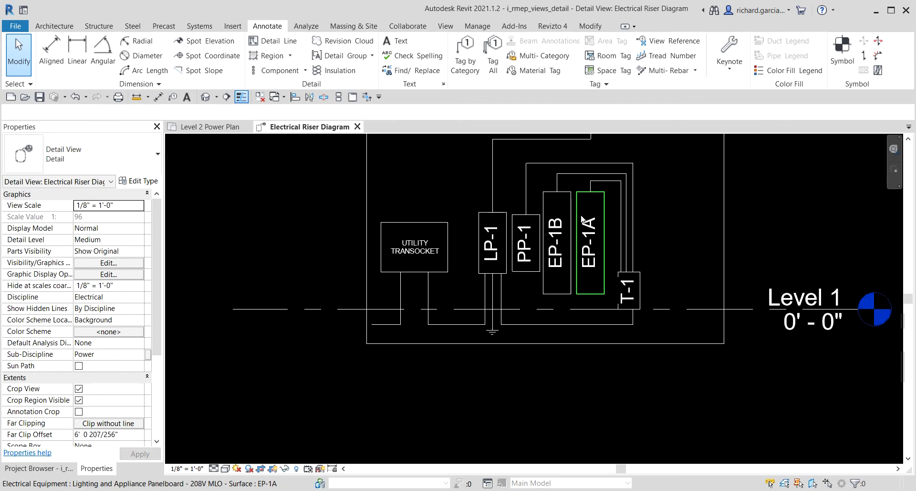
{"action": "scroll", "coordinate": [591, 311], "scroll_direction": "up", "scroll_amount": 5}
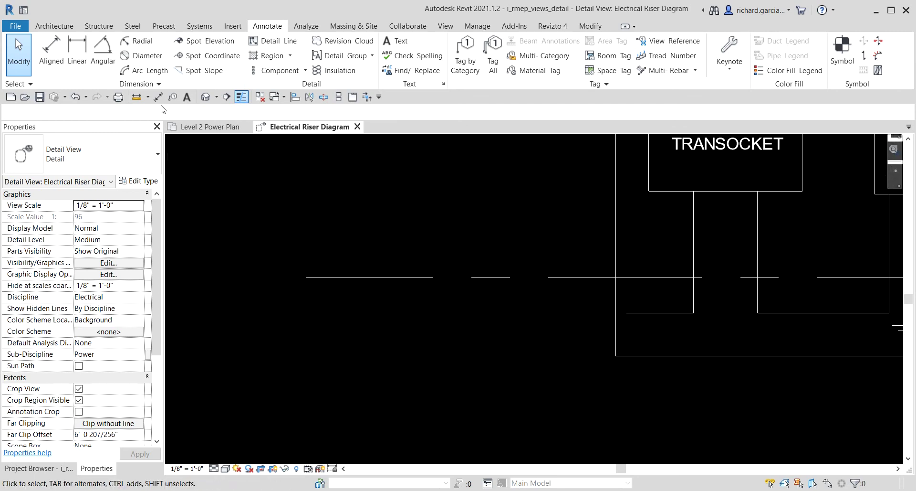
{"action": "left_click", "coordinate": [187, 97]}
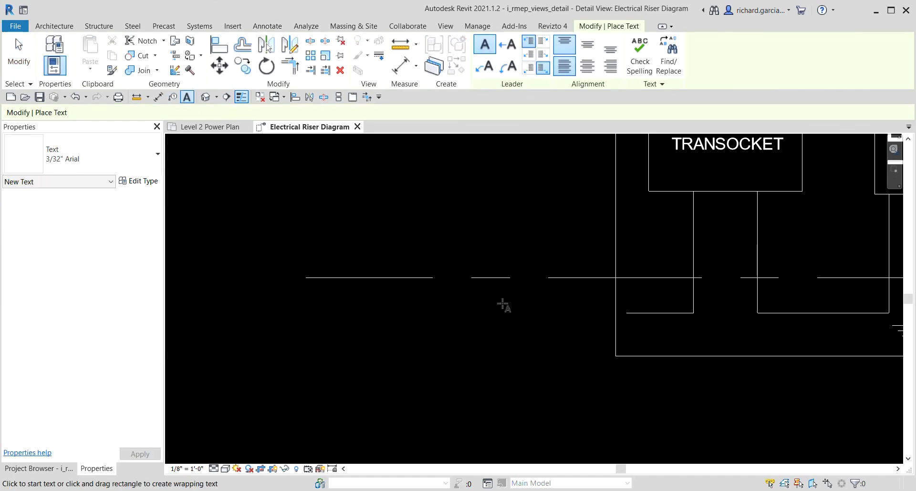
{"action": "left_click", "coordinate": [464, 315]}
{"action": "type", "text": "t"}
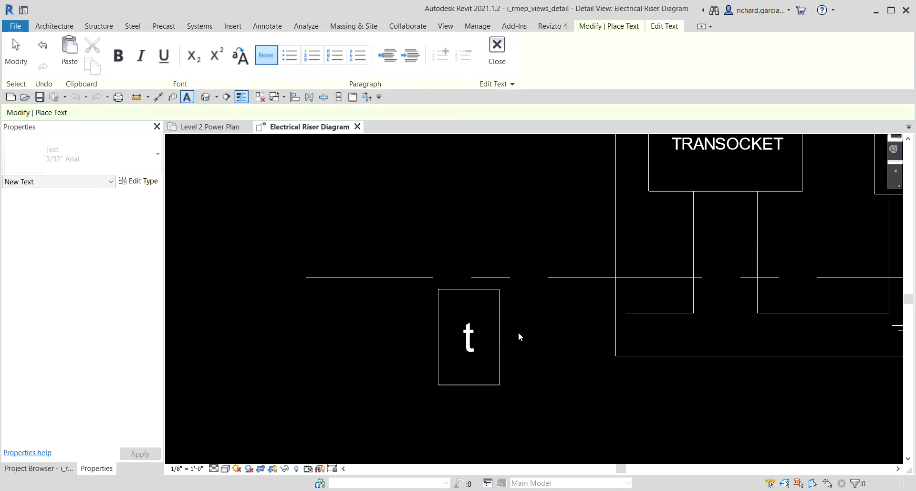
{"action": "type", "text": "o"}
{"action": "key", "text": "BackSpace"}
{"action": "key", "text": "BackSpace"}
{"action": "type", "text": "TO PADMOUNT"}
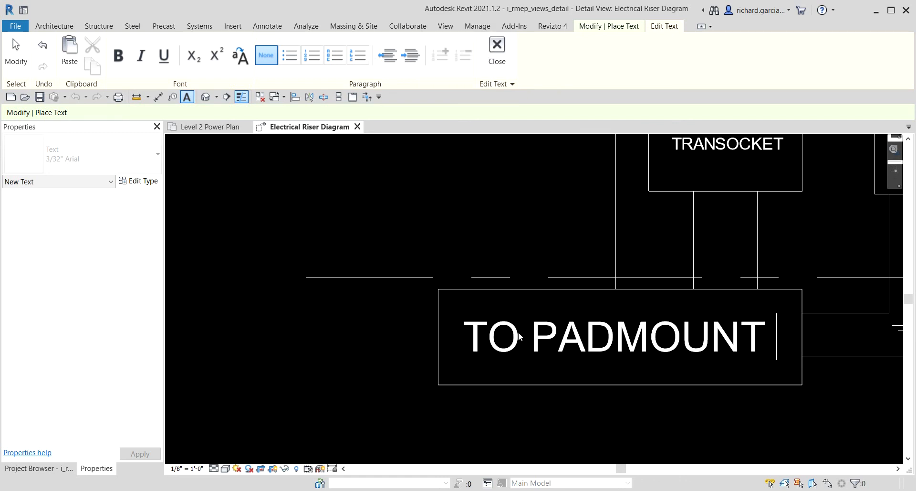
{"action": "type", "text": " TRANSFORMER"}
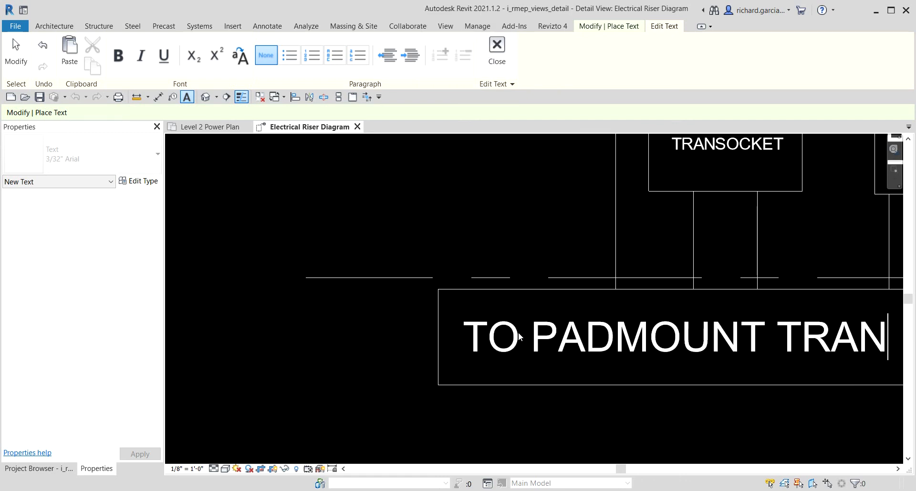
{"action": "left_click", "coordinate": [386, 241]}
{"action": "scroll", "coordinate": [564, 323], "scroll_direction": "down", "scroll_amount": 5}
{"action": "key", "text": "Escape"}
{"action": "left_click", "coordinate": [479, 294]}
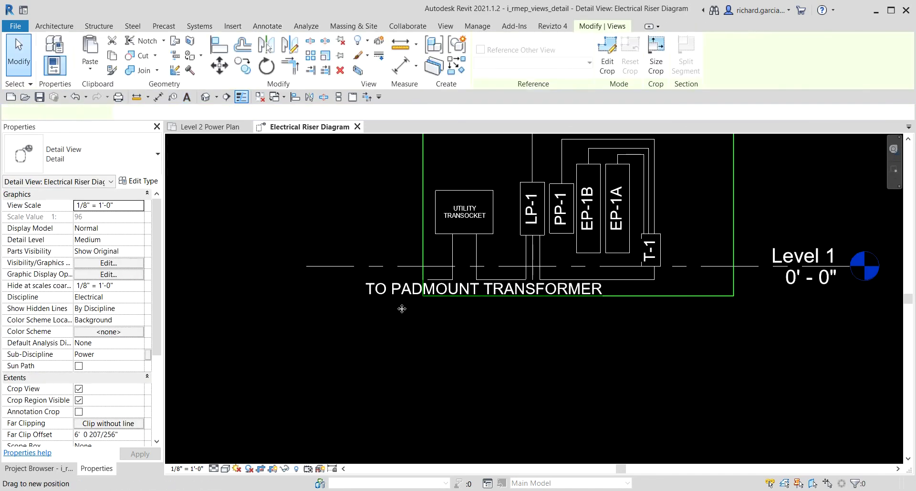
{"action": "left_click_drag", "start_coordinate": [402, 309], "coordinate": [388, 310]}
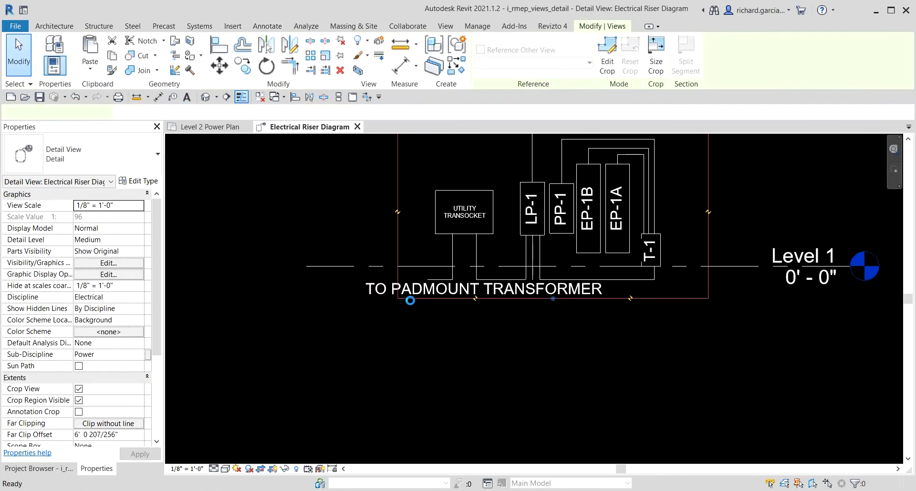
{"action": "key", "text": "Escape"}
Step: Move the TO PADMOUNT TRANSFORMER note beside the open end of the incoming utility line and right-align its text
{"action": "left_click", "coordinate": [605, 297]}
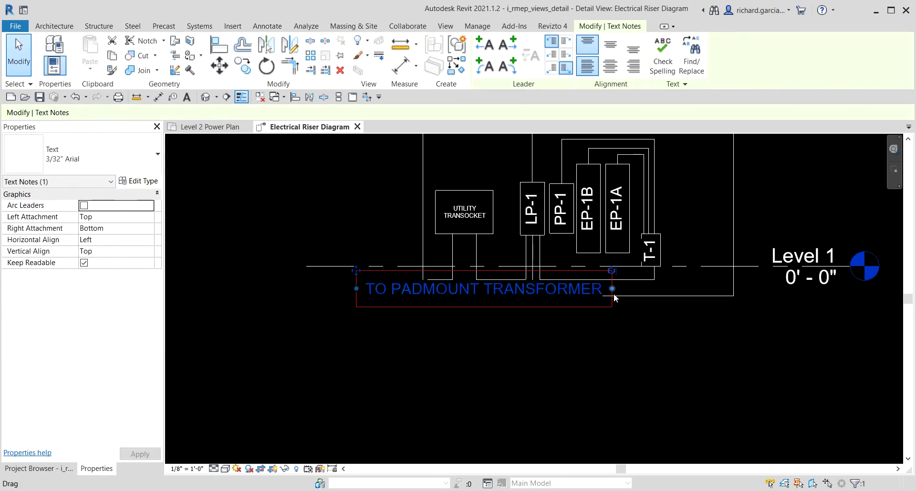
{"action": "left_click_drag", "start_coordinate": [354, 272], "coordinate": [175, 265]}
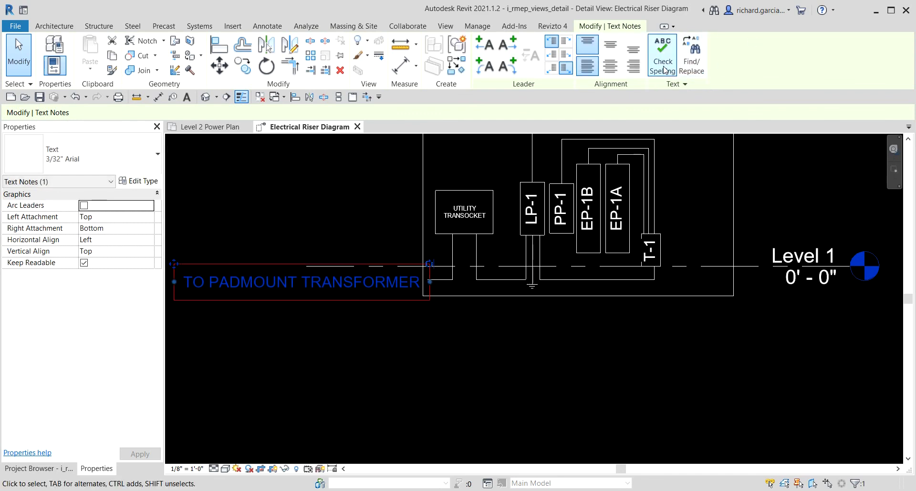
{"action": "left_click", "coordinate": [633, 66]}
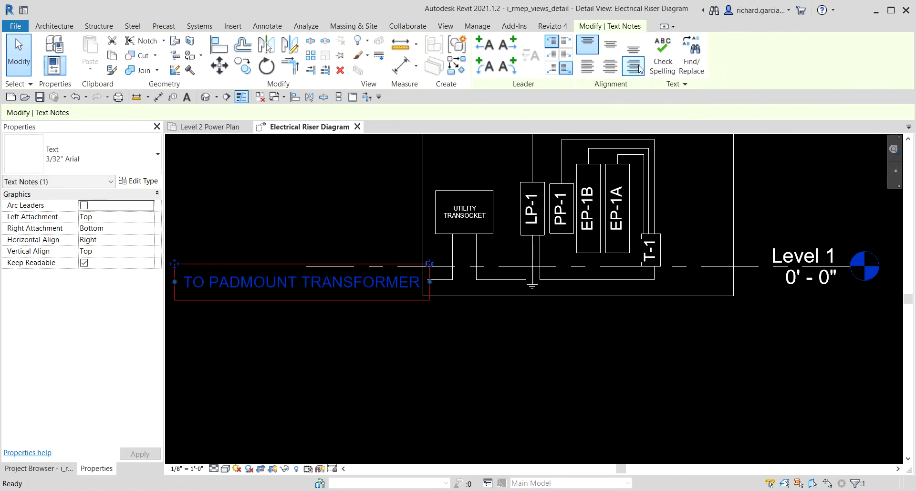
Step: Narrow the TO PADMOUNT TRANSFORMER note so TRANSFORMER wraps onto a second line, and move it back against the open end of the utility line
{"action": "left_click_drag", "start_coordinate": [427, 280], "coordinate": [364, 280]}
{"action": "left_click", "coordinate": [393, 356]}
{"action": "left_click", "coordinate": [366, 296]}
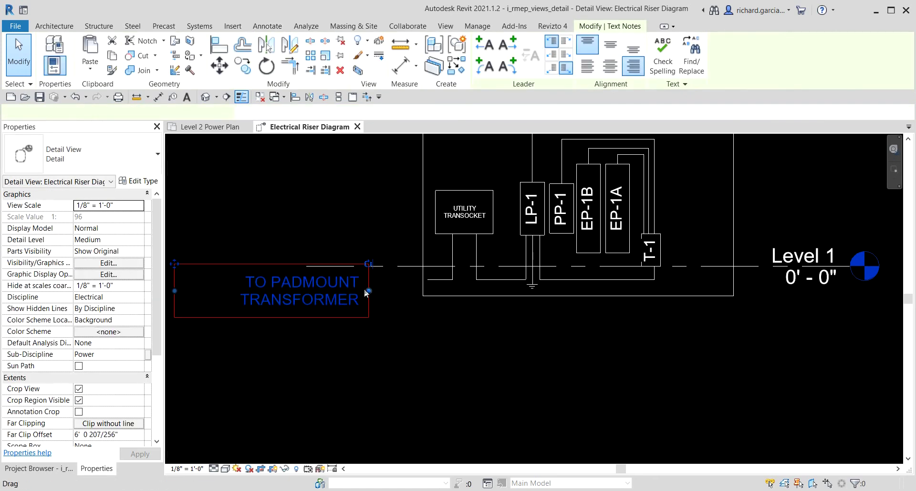
{"action": "left_click_drag", "start_coordinate": [175, 263], "coordinate": [234, 254]}
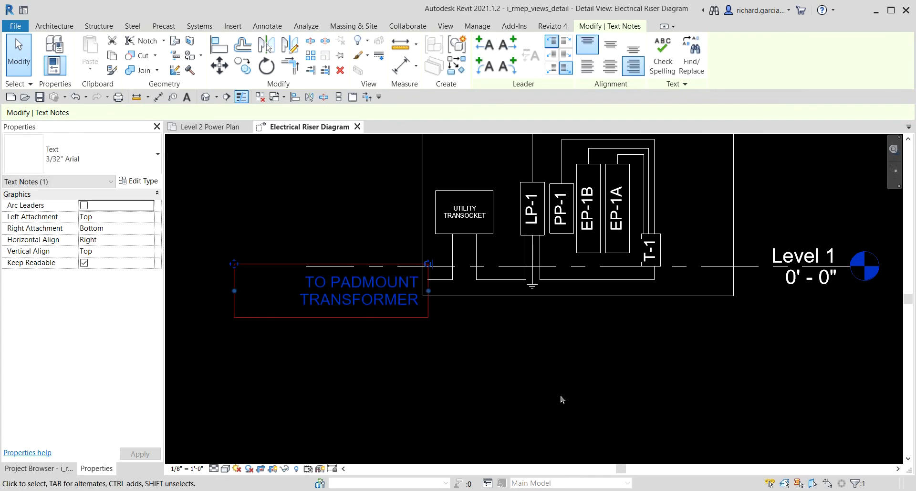
{"action": "left_click", "coordinate": [560, 394]}
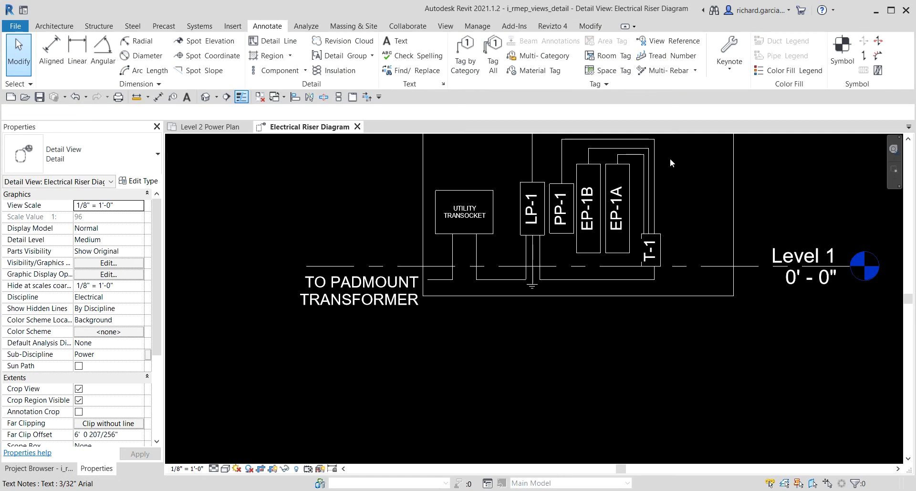
Step: Add a text note reading GROUND ROD with a two-segment leader pointing to the ground symbol below LP-1
{"action": "scroll", "coordinate": [529, 357], "scroll_direction": "up", "scroll_amount": 1}
{"action": "scroll", "coordinate": [555, 365], "scroll_direction": "down", "scroll_amount": 3}
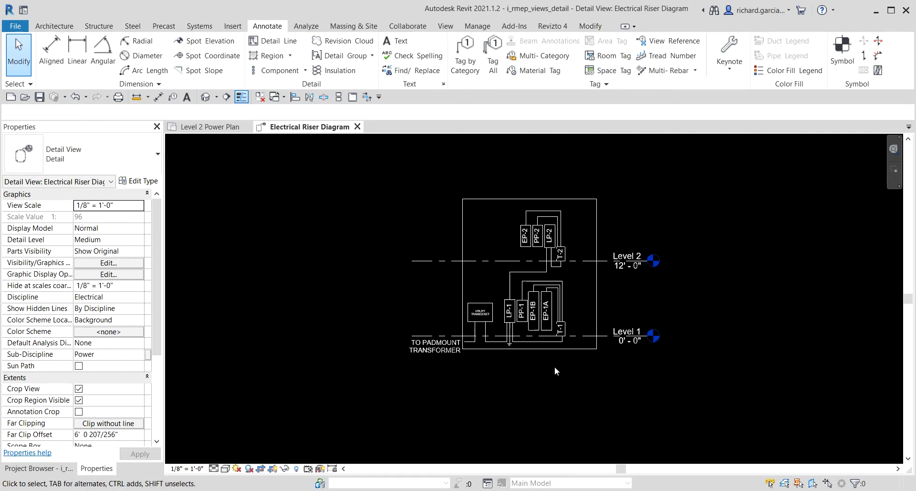
{"action": "scroll", "coordinate": [547, 368], "scroll_direction": "up", "scroll_amount": 4}
{"action": "scroll", "coordinate": [481, 334], "scroll_direction": "up", "scroll_amount": 1}
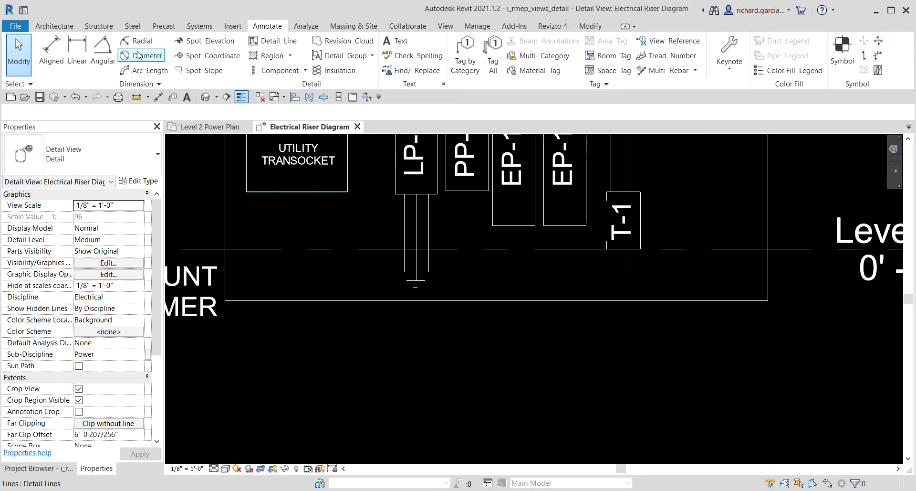
{"action": "left_click", "coordinate": [187, 98]}
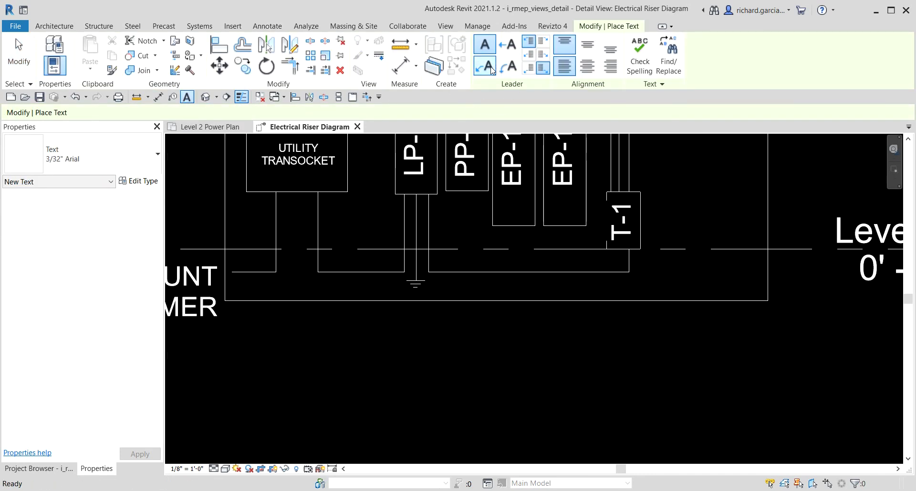
{"action": "left_click", "coordinate": [492, 66]}
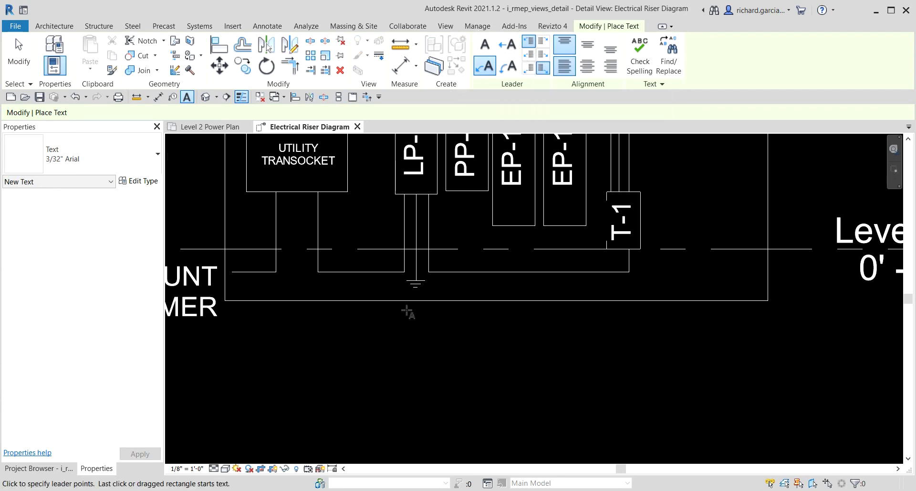
{"action": "left_click", "coordinate": [417, 294]}
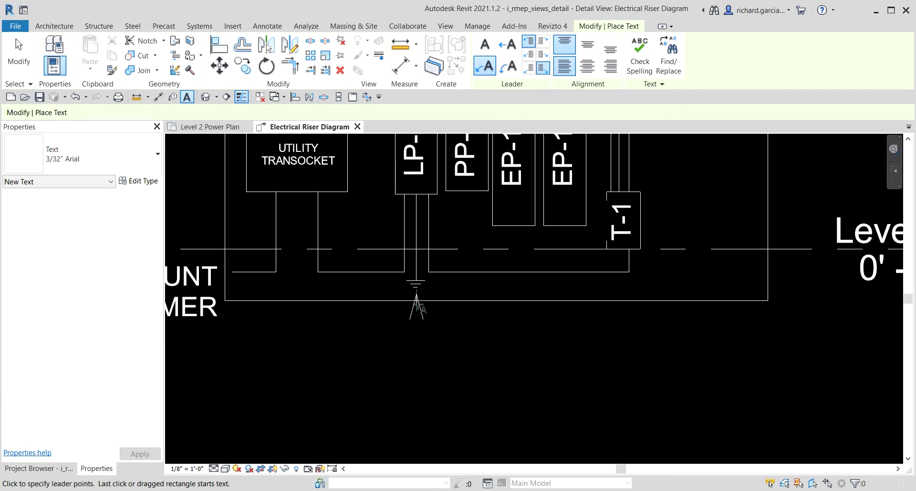
{"action": "left_click", "coordinate": [448, 365]}
{"action": "left_click", "coordinate": [505, 367]}
{"action": "type", "text": "GRO"}
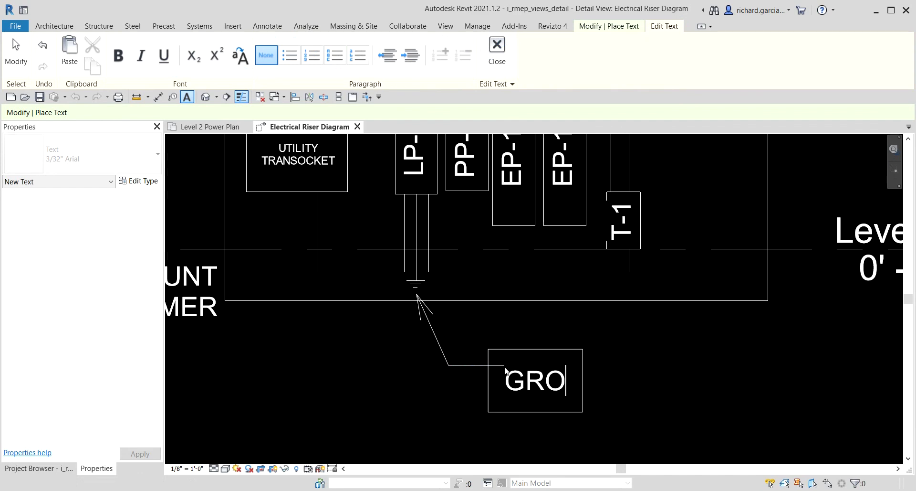
{"action": "type", "text": "UND ROD"}
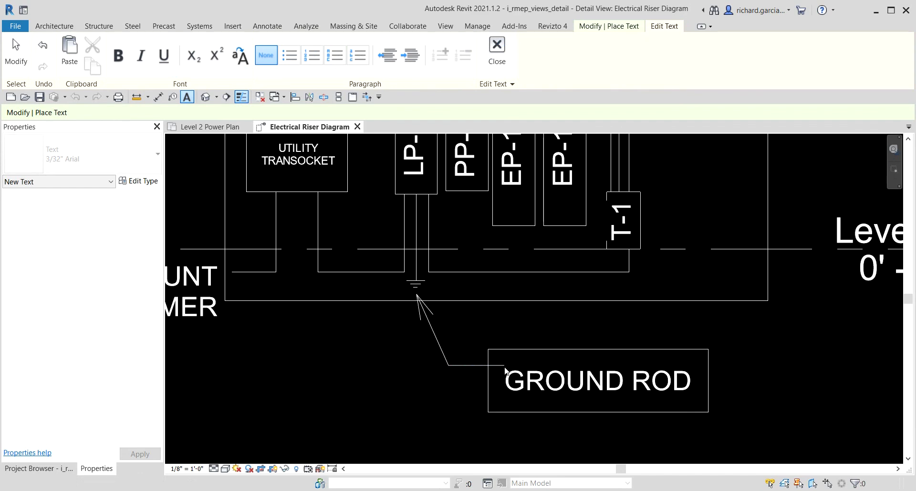
{"action": "left_click", "coordinate": [781, 364]}
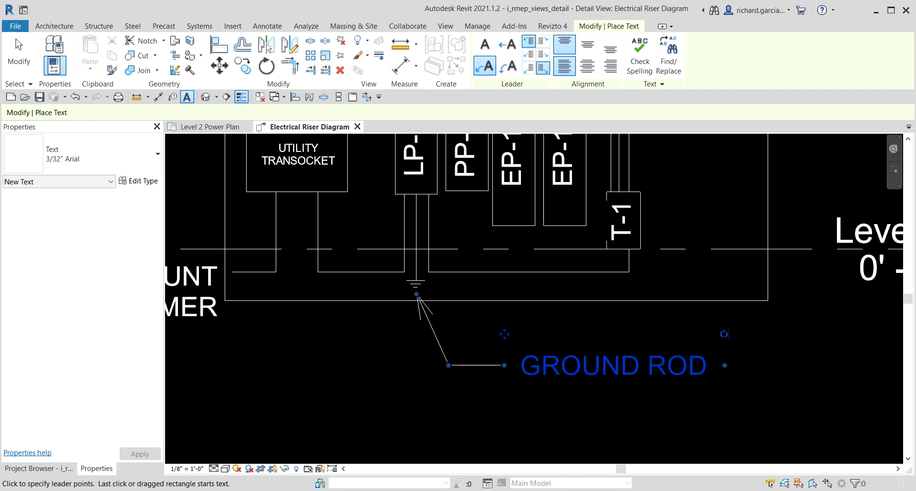
{"action": "scroll", "coordinate": [302, 348], "scroll_direction": "down", "scroll_amount": 2}
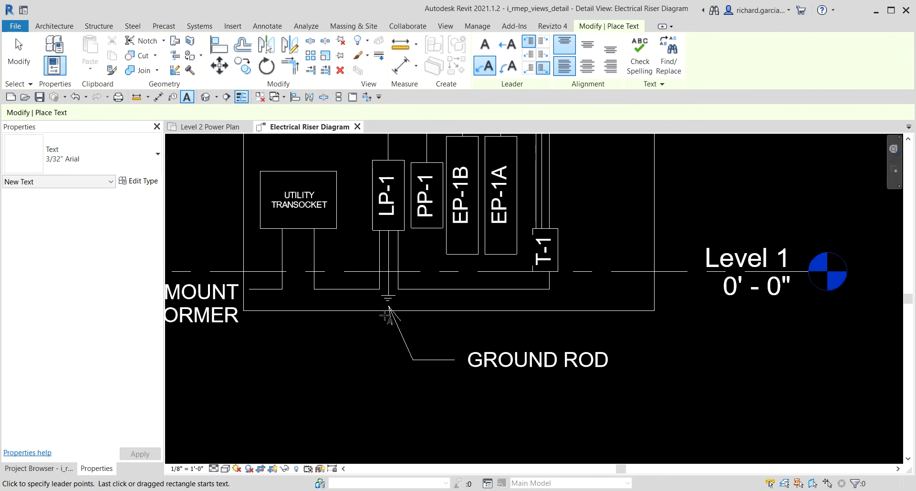
{"action": "key", "text": "Escape"}
Step: Set the scale of the Electrical Riser Diagram view to 1" = 1'-0"
{"action": "scroll", "coordinate": [342, 328], "scroll_direction": "down", "scroll_amount": 2}
{"action": "scroll", "coordinate": [368, 254], "scroll_direction": "up", "scroll_amount": 1}
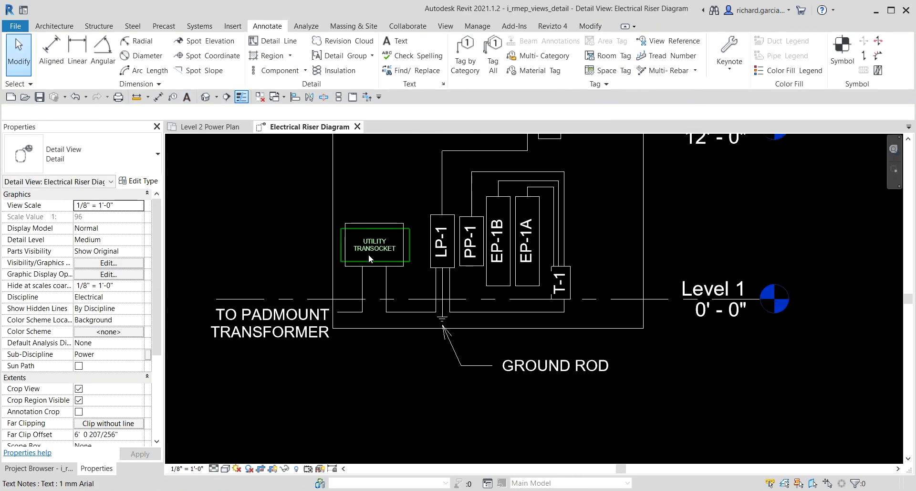
{"action": "scroll", "coordinate": [369, 254], "scroll_direction": "up", "scroll_amount": 1}
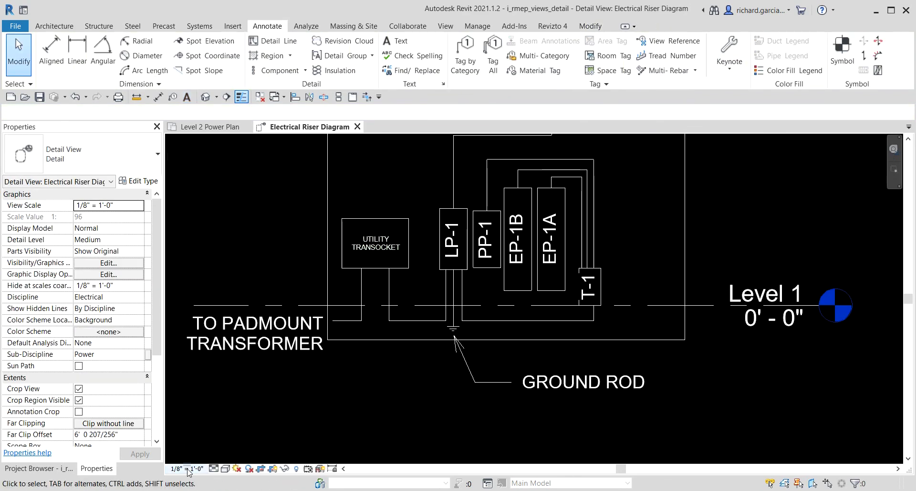
{"action": "left_click", "coordinate": [376, 249]}
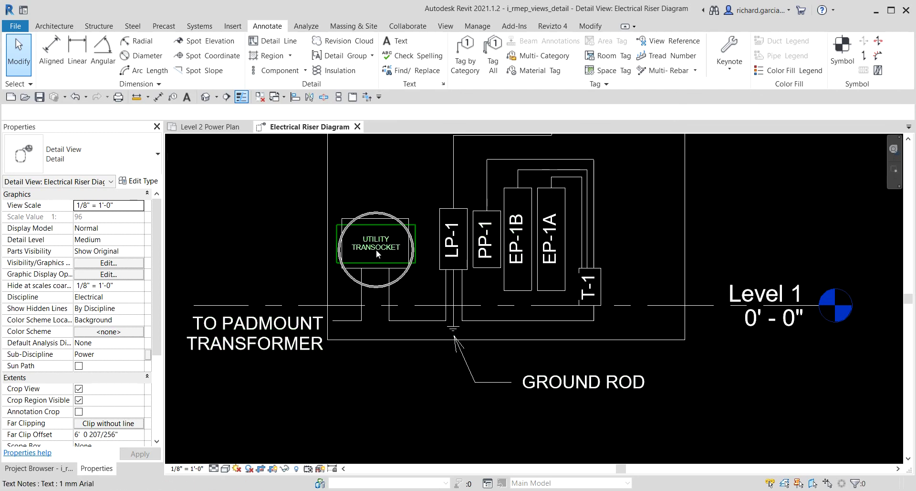
{"action": "left_click", "coordinate": [189, 469]}
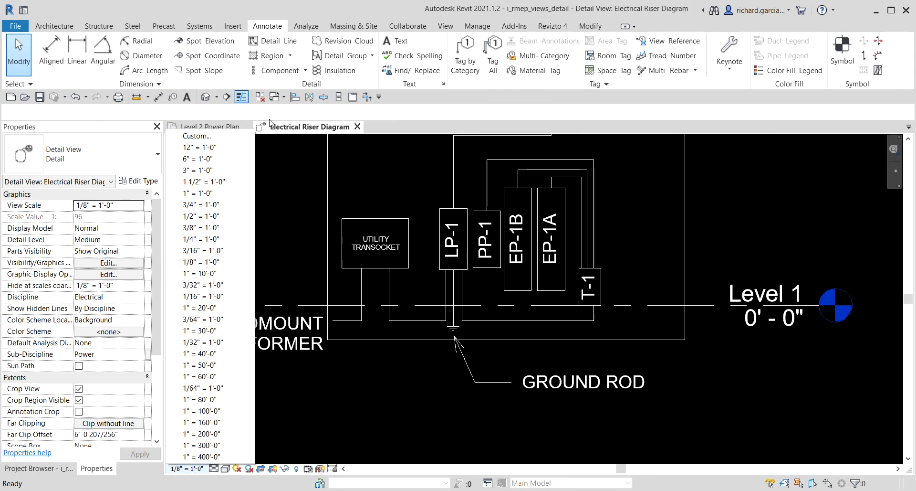
{"action": "left_click", "coordinate": [204, 194]}
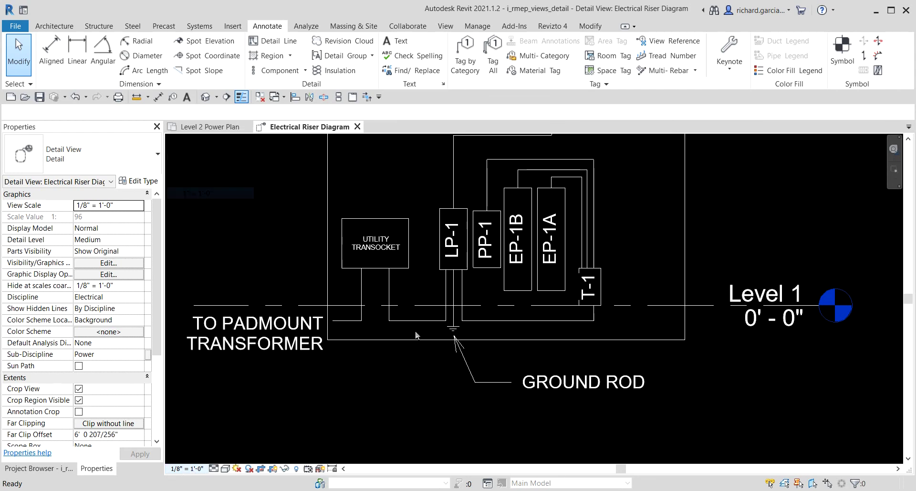
Step: Try the Electrical Riser Diagram view at scales of 3/32" = 1'-0" and 1" = 10'-0"
{"action": "left_click", "coordinate": [187, 468]}
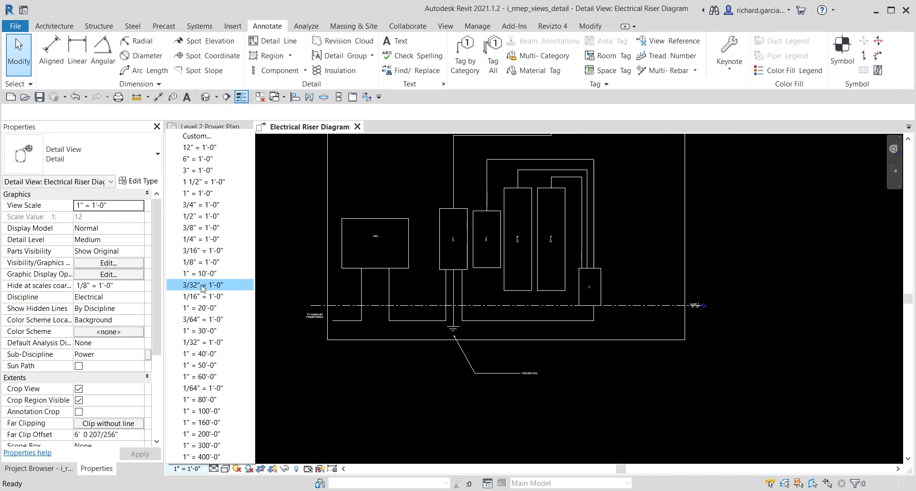
{"action": "left_click", "coordinate": [202, 285]}
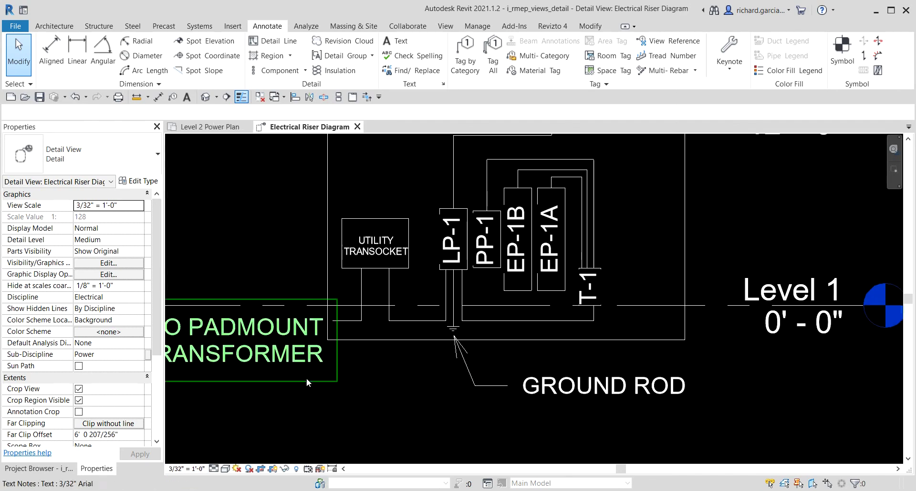
{"action": "left_click", "coordinate": [187, 468]}
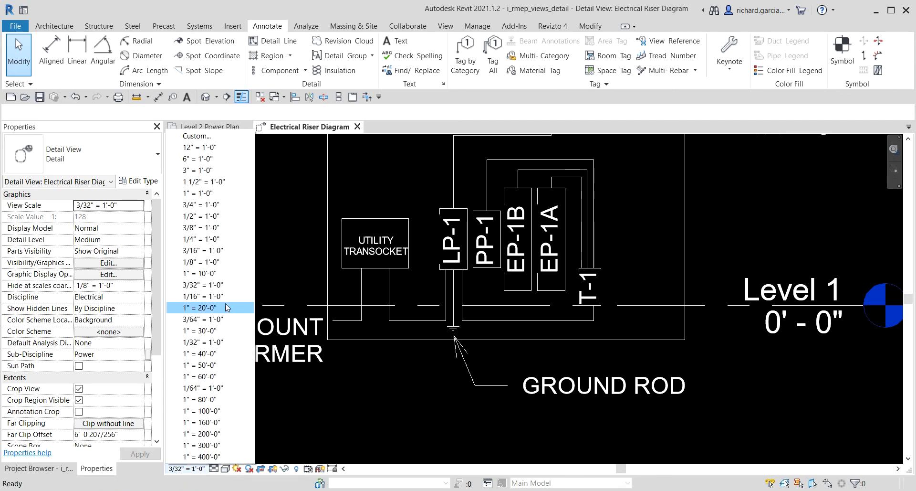
{"action": "left_click", "coordinate": [222, 273]}
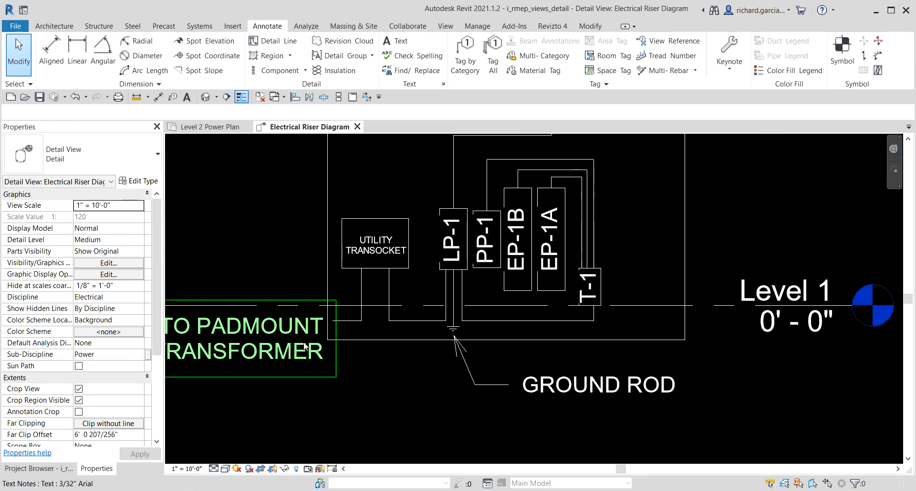
Step: Set the scale of the Electrical Riser Diagram view to 1/4" = 1'-0"
{"action": "left_click", "coordinate": [187, 468]}
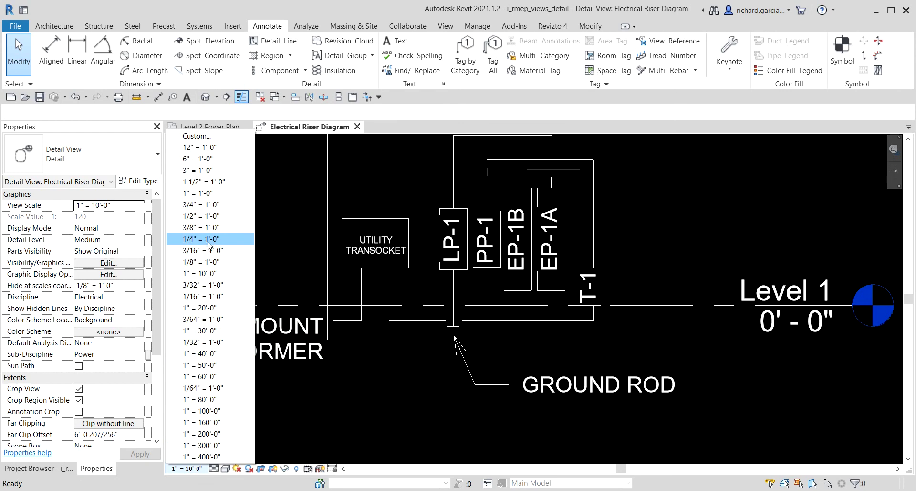
{"action": "left_click", "coordinate": [208, 238]}
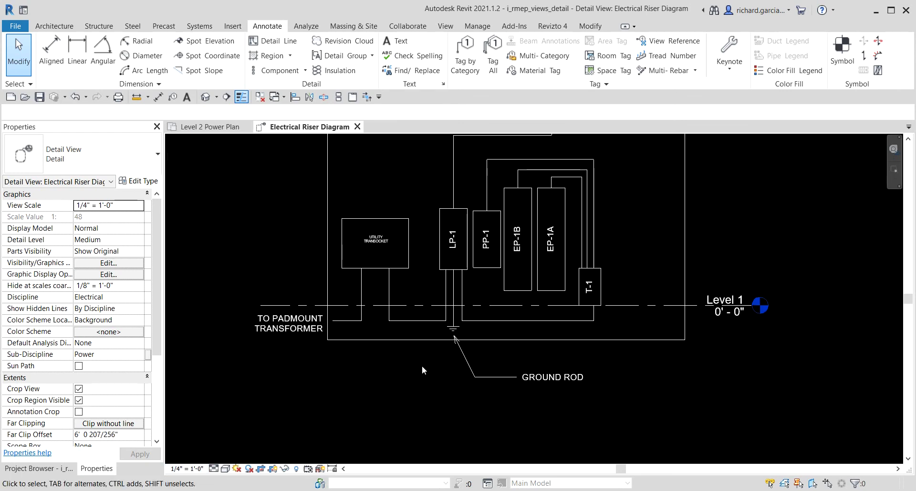
{"action": "scroll", "coordinate": [423, 364], "scroll_direction": "up", "scroll_amount": 1}
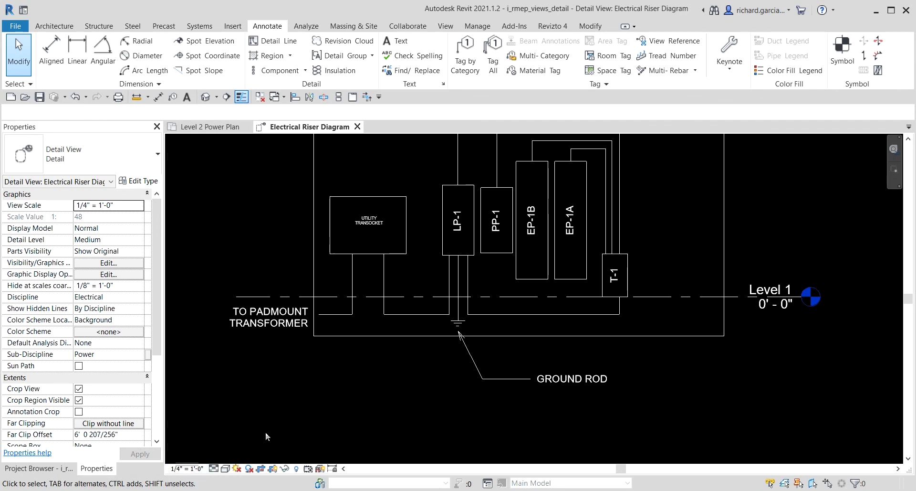
Step: Change the UTILITY TRANSOCKET note to the 3/32" Arial text type and widen it so TRANSOCKET fits on one line
{"action": "scroll", "coordinate": [394, 213], "scroll_direction": "up", "scroll_amount": 4}
{"action": "left_click", "coordinate": [349, 241]}
{"action": "middle_click_drag", "start_coordinate": [351, 267], "coordinate": [398, 268]}
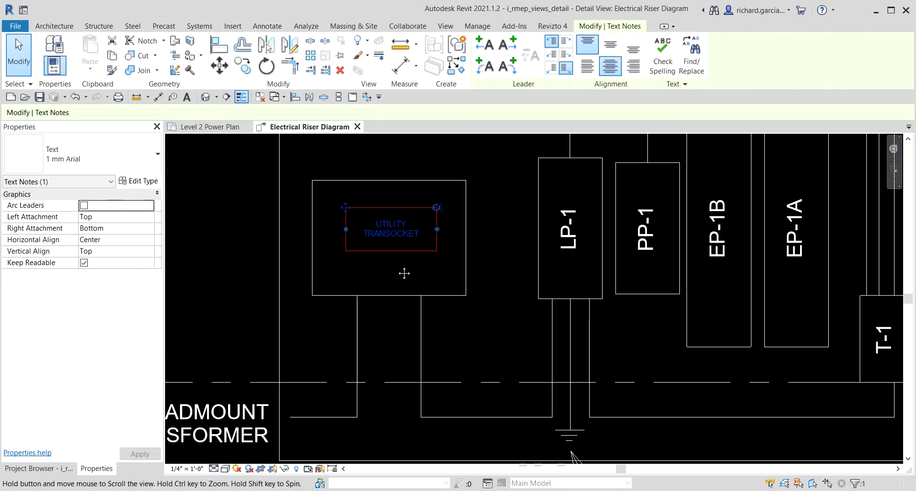
{"action": "left_click", "coordinate": [158, 154]}
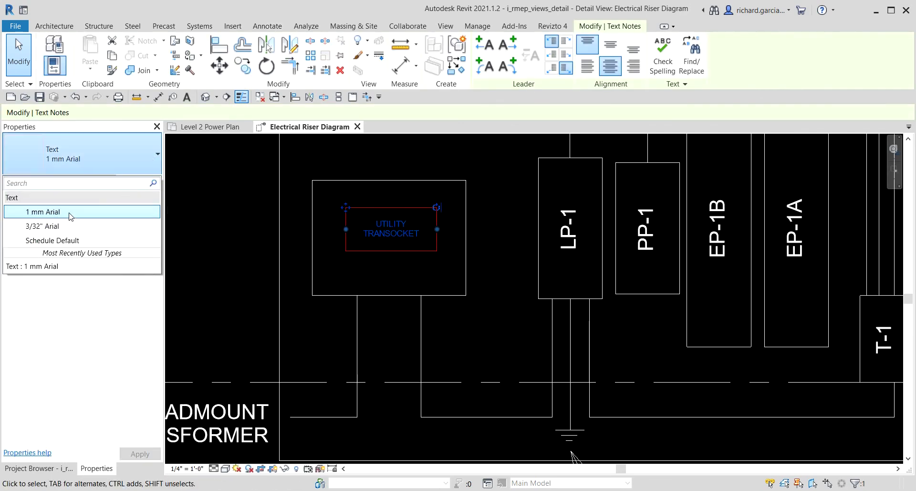
{"action": "left_click", "coordinate": [45, 226]}
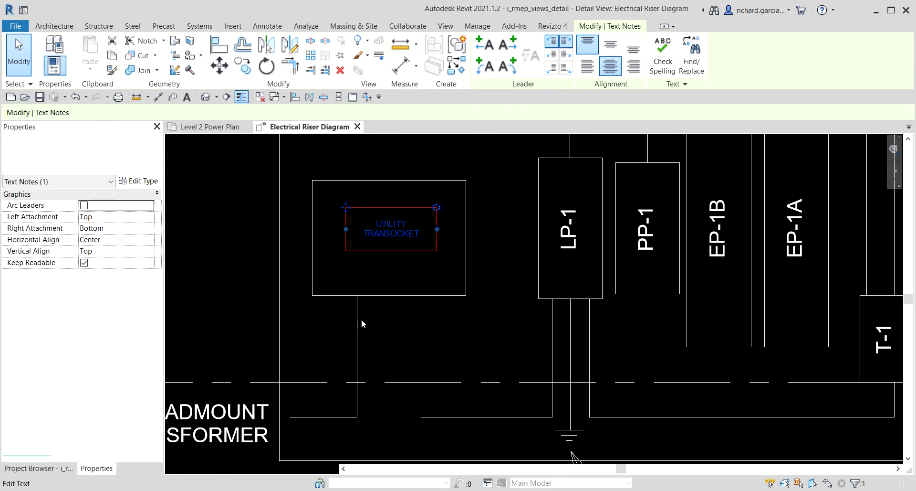
{"action": "left_click_drag", "start_coordinate": [456, 281], "coordinate": [497, 277]}
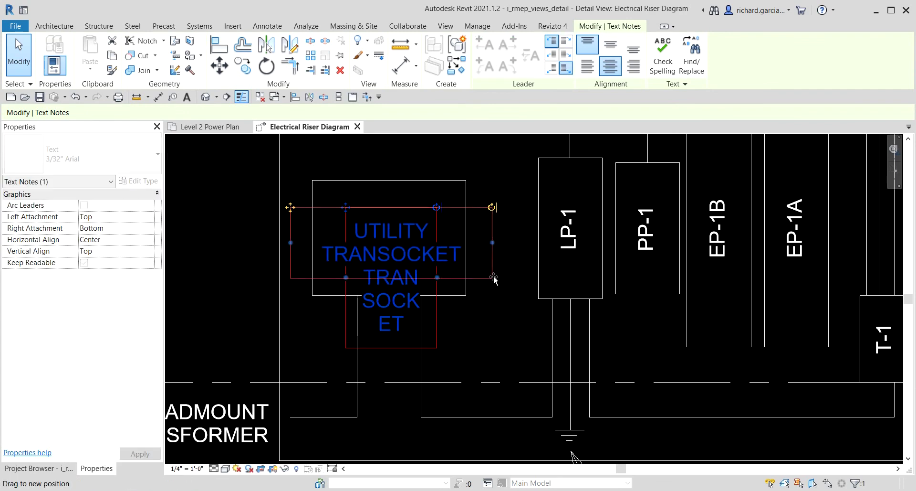
{"action": "left_click", "coordinate": [503, 151]}
Step: Examine the complete riser diagram across Level 1 and Level 2, including its tags, connections and notes
{"action": "scroll", "coordinate": [477, 155], "scroll_direction": "down", "scroll_amount": 4}
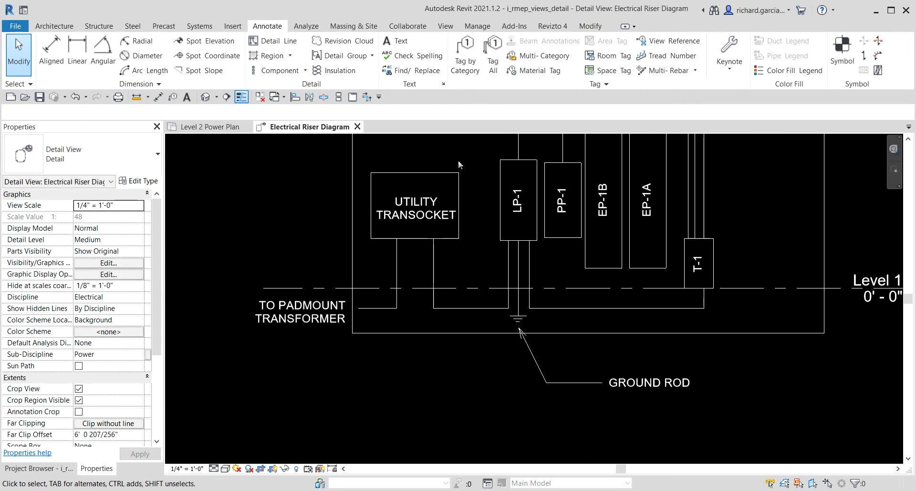
{"action": "middle_click_drag", "start_coordinate": [575, 189], "coordinate": [472, 283]}
{"action": "scroll", "coordinate": [397, 363], "scroll_direction": "down", "scroll_amount": 2}
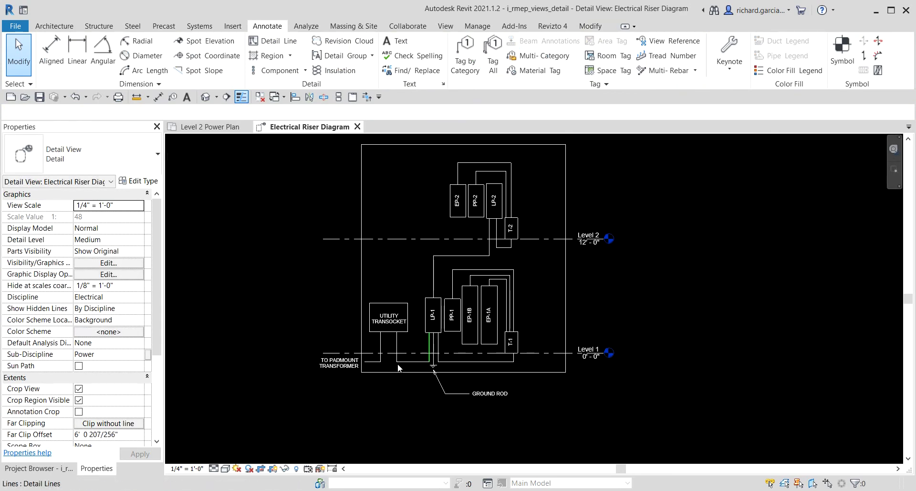
{"action": "scroll", "coordinate": [382, 373], "scroll_direction": "up", "scroll_amount": 2}
{"action": "scroll", "coordinate": [459, 331], "scroll_direction": "down", "scroll_amount": 2}
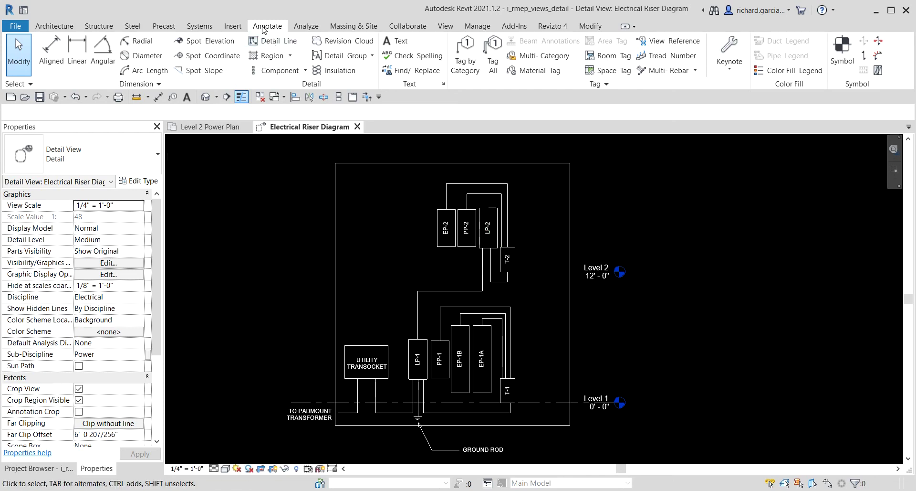
{"action": "left_click", "coordinate": [320, 85]}
{"action": "key", "text": "z"}
{"action": "key", "text": "f"}
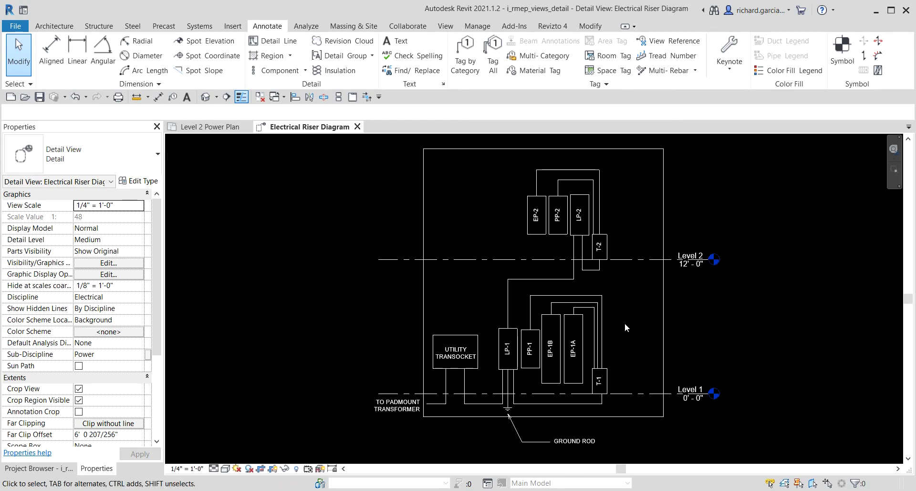